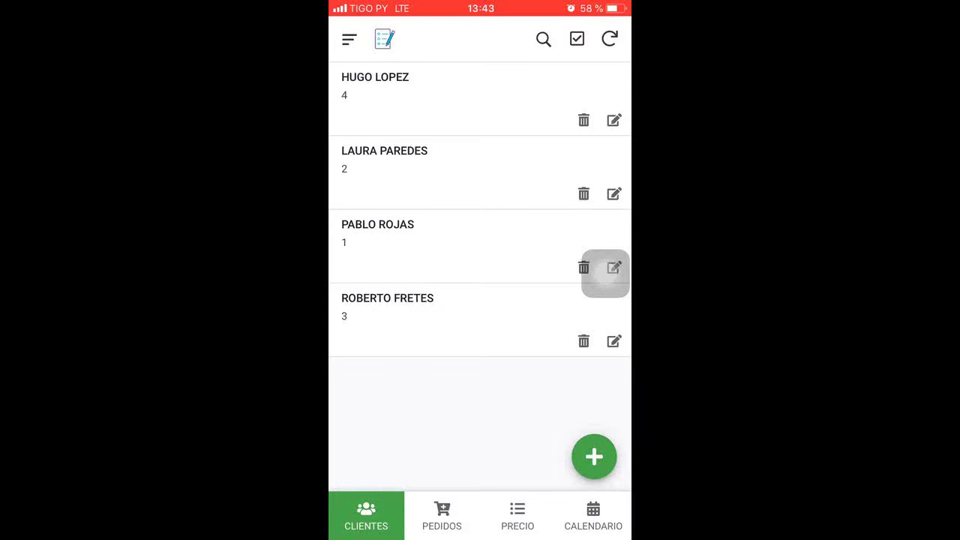
Review client 3's most recent order and its SANDIA item, then return to the client list.
{"action": "left_click", "coordinate": [387, 315]}
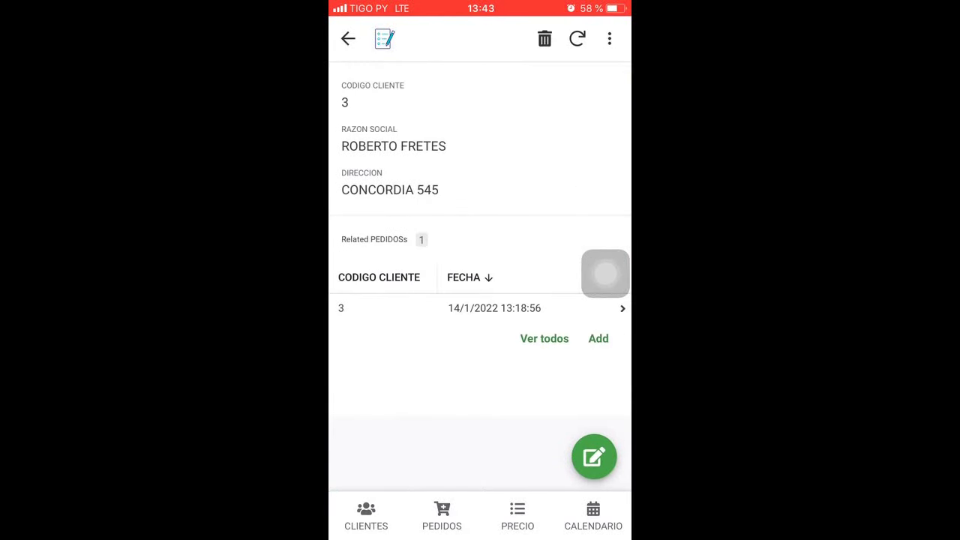
{"action": "left_click", "coordinate": [479, 308]}
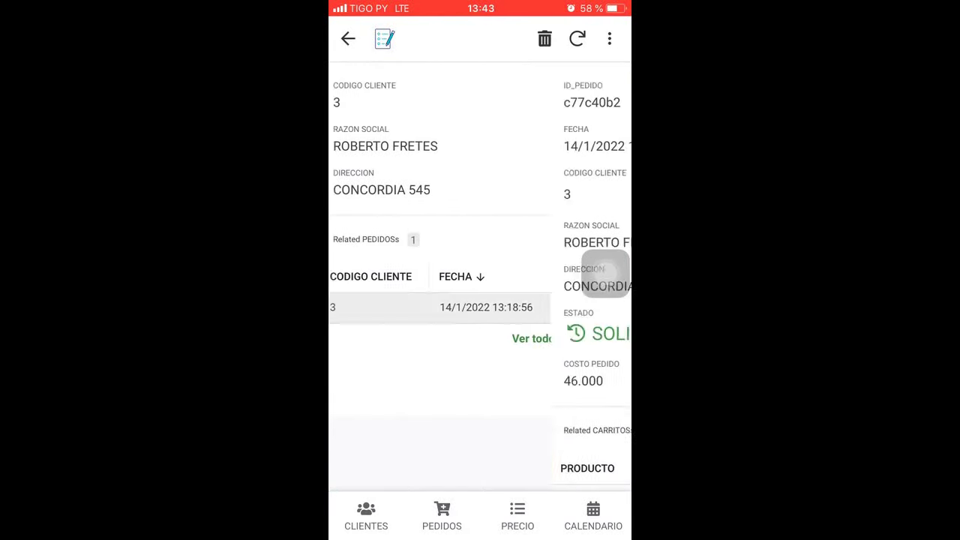
{"action": "scroll", "coordinate": [480, 285], "scroll_direction": "down", "scroll_amount": 5}
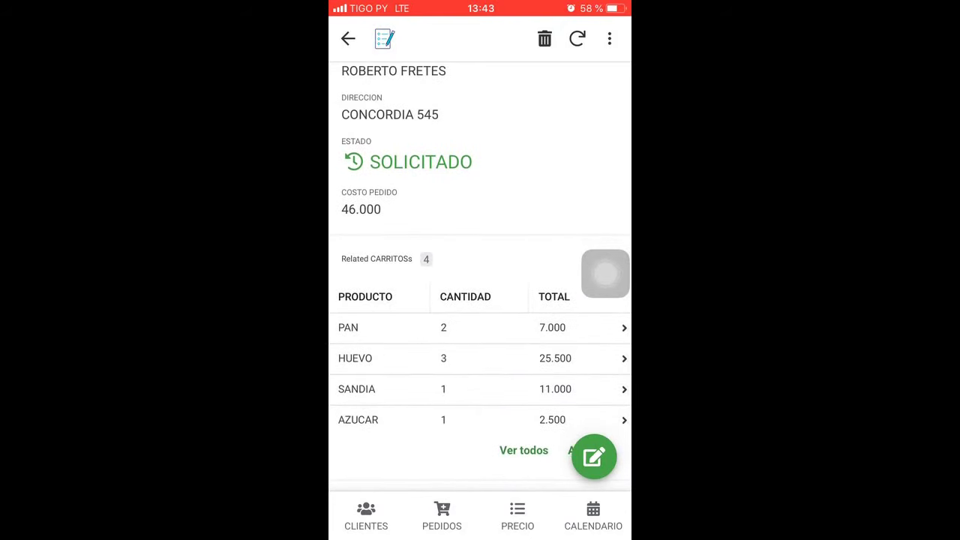
{"action": "left_click", "coordinate": [480, 388]}
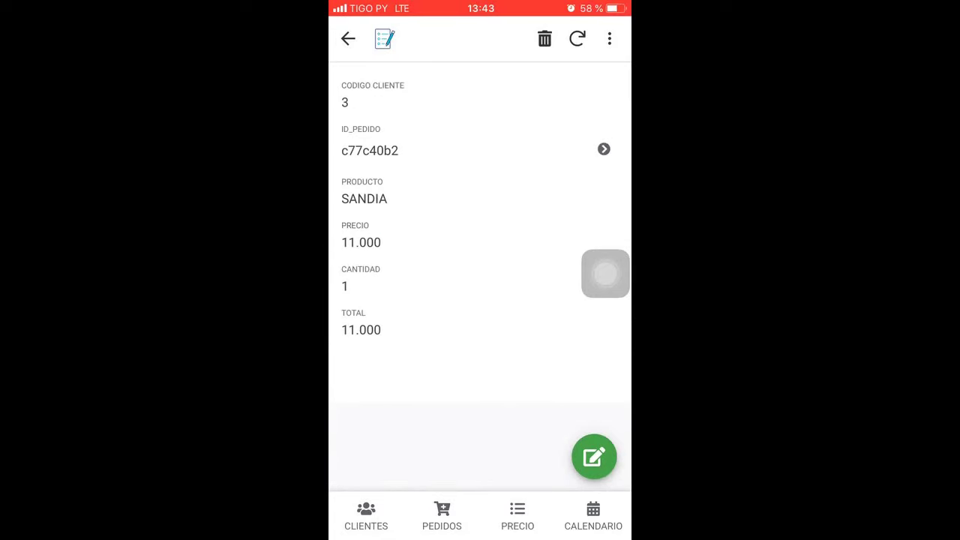
{"action": "left_click", "coordinate": [348, 38]}
{"action": "left_click", "coordinate": [348, 38]}
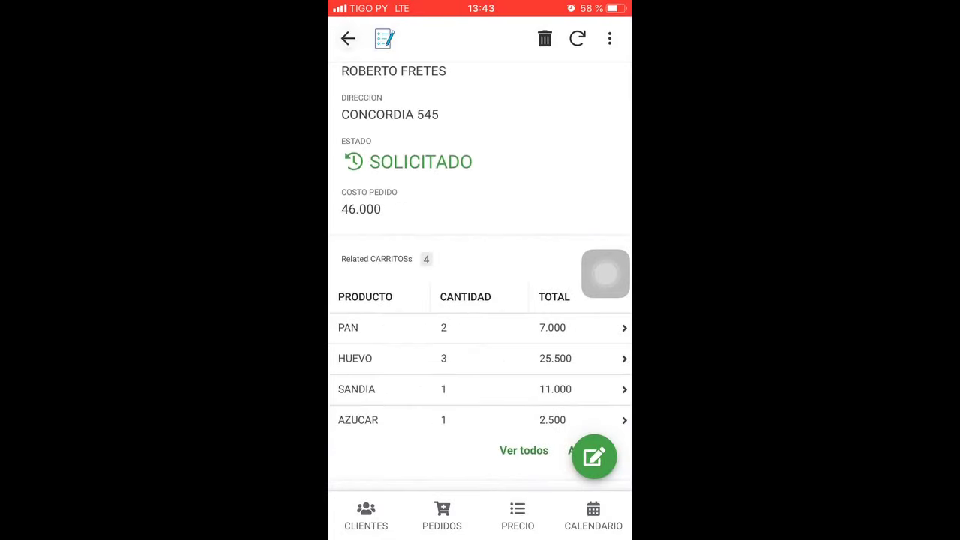
{"action": "left_click", "coordinate": [366, 516]}
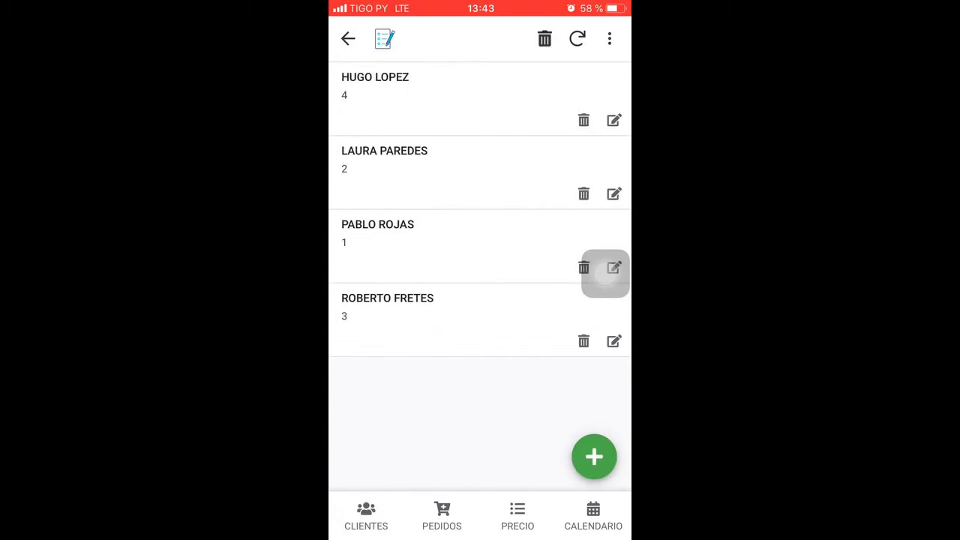
Add and save a new order for client 1 from its related PEDIDOs.
{"action": "left_click", "coordinate": [605, 273]}
{"action": "left_click_drag", "start_coordinate": [605, 273], "coordinate": [605, 172]}
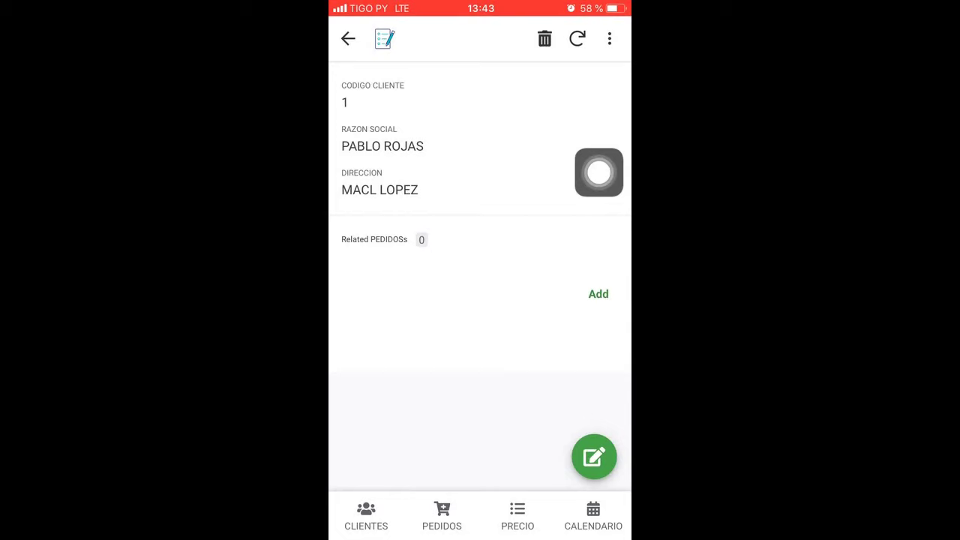
{"action": "left_click", "coordinate": [598, 294]}
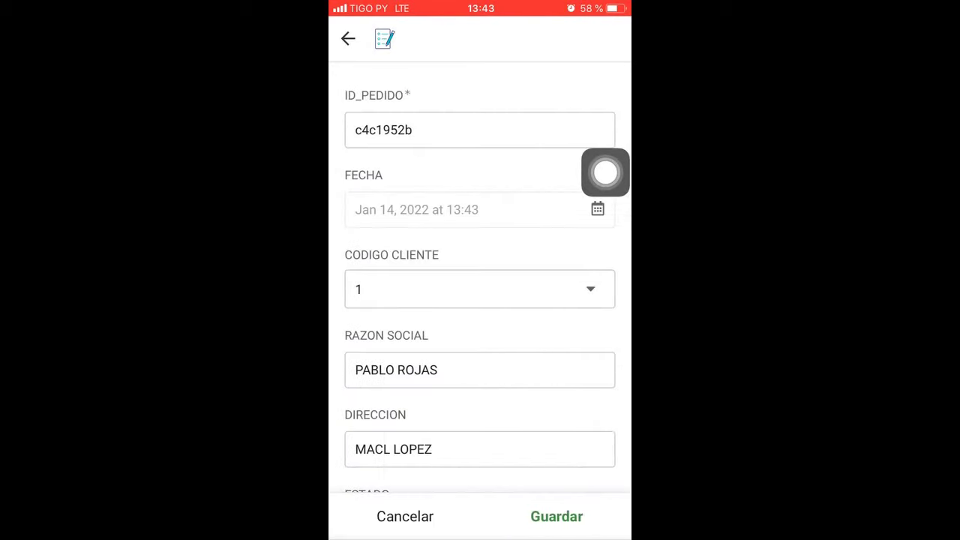
{"action": "scroll", "coordinate": [480, 299], "scroll_direction": "down", "scroll_amount": 5}
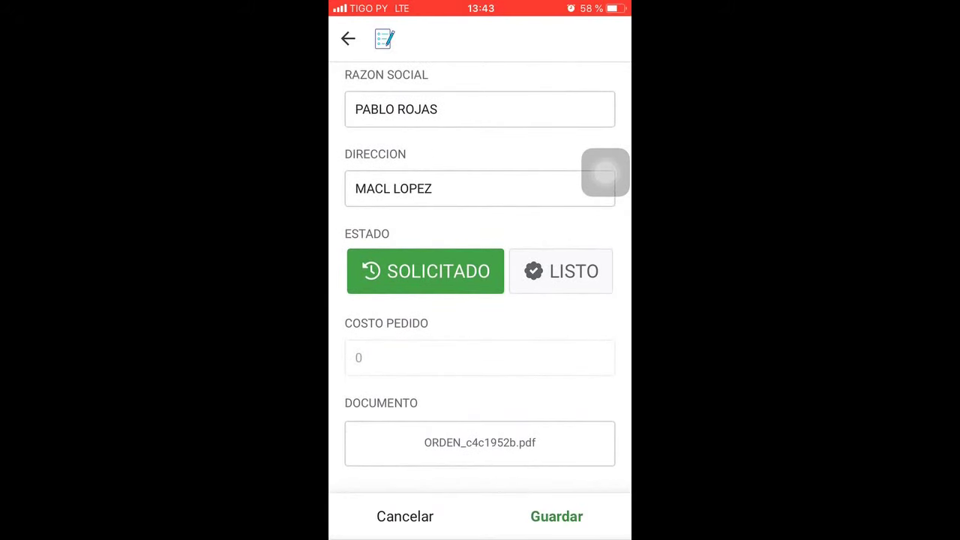
{"action": "left_click", "coordinate": [561, 271]}
{"action": "left_click", "coordinate": [556, 515]}
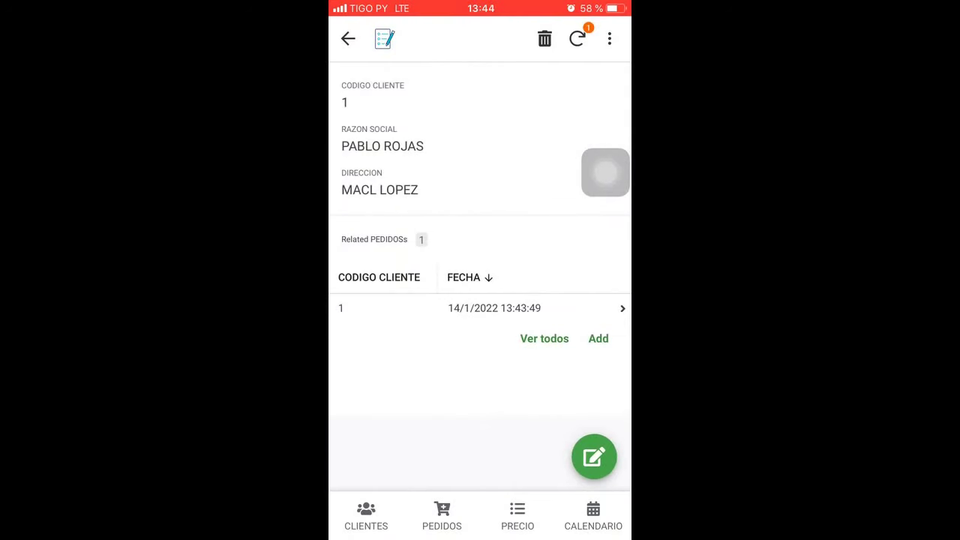
Run repeat-purchase on client 1's new order, copying PAN, HUEVO, SANDIA and AZUCAR (total 46.000).
{"action": "left_click", "coordinate": [480, 308]}
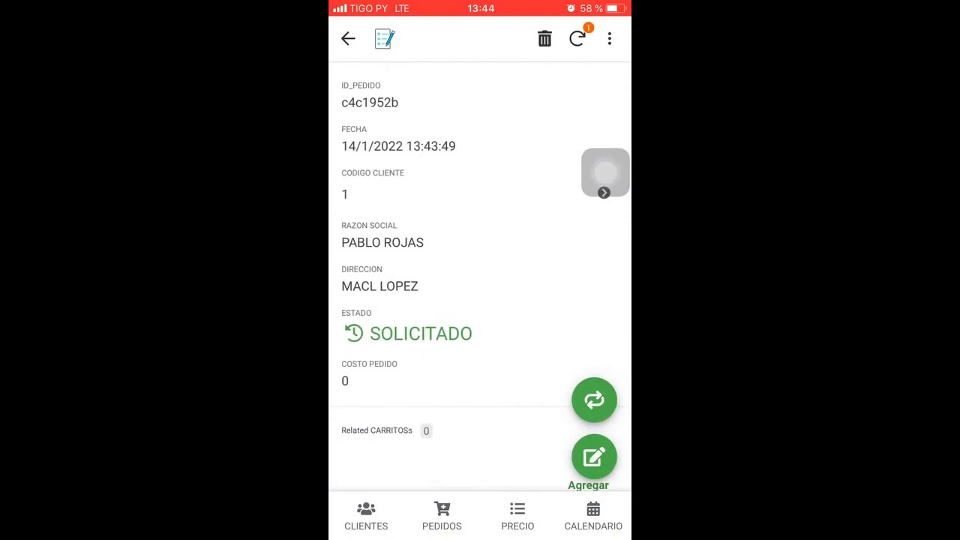
{"action": "scroll", "coordinate": [479, 263], "scroll_direction": "down", "scroll_amount": 4}
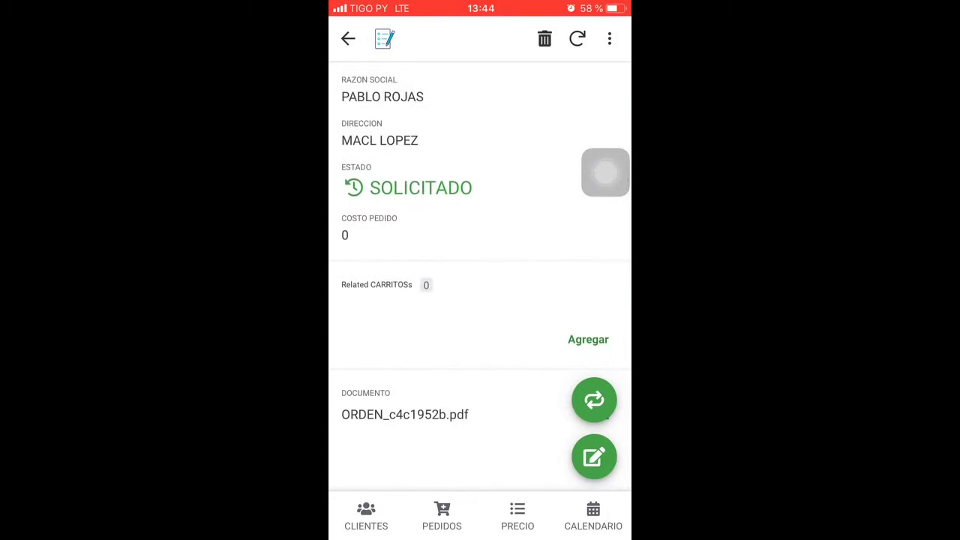
{"action": "left_click", "coordinate": [594, 400]}
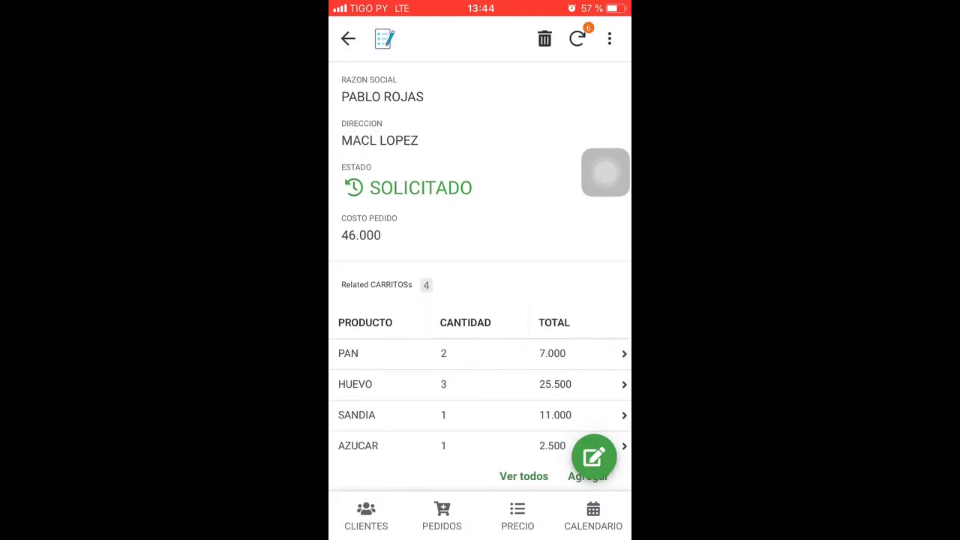
{"action": "scroll", "coordinate": [479, 315], "scroll_direction": "down", "scroll_amount": 2}
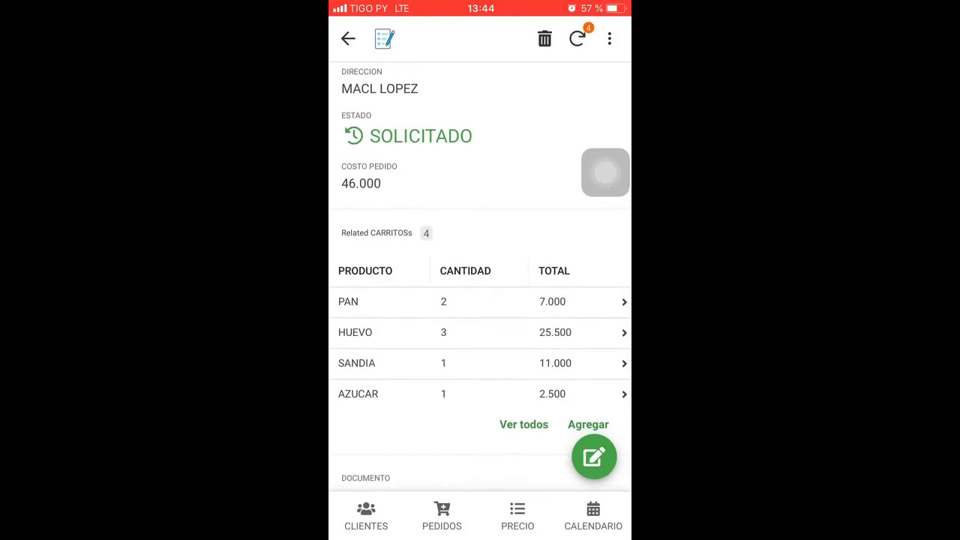
{"action": "left_click", "coordinate": [348, 38]}
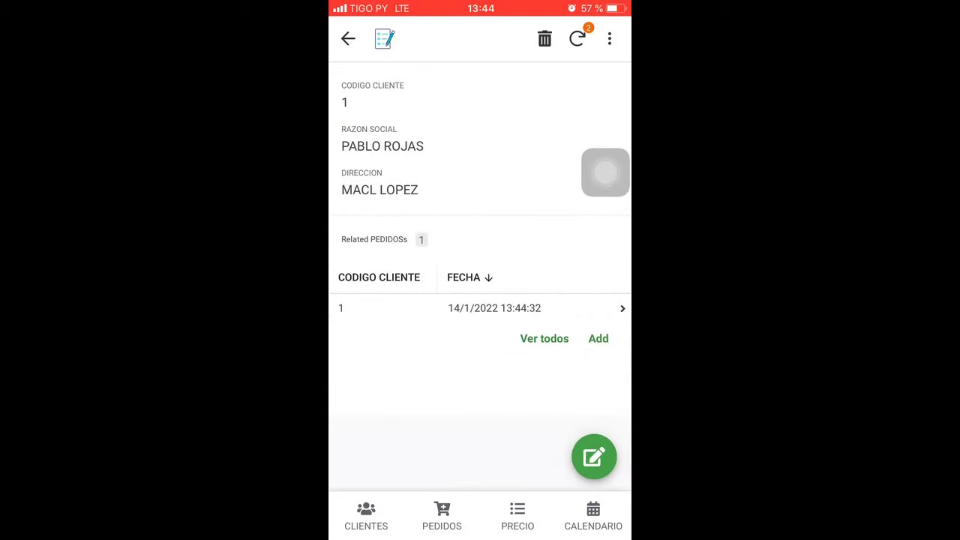
{"action": "left_click", "coordinate": [366, 516]}
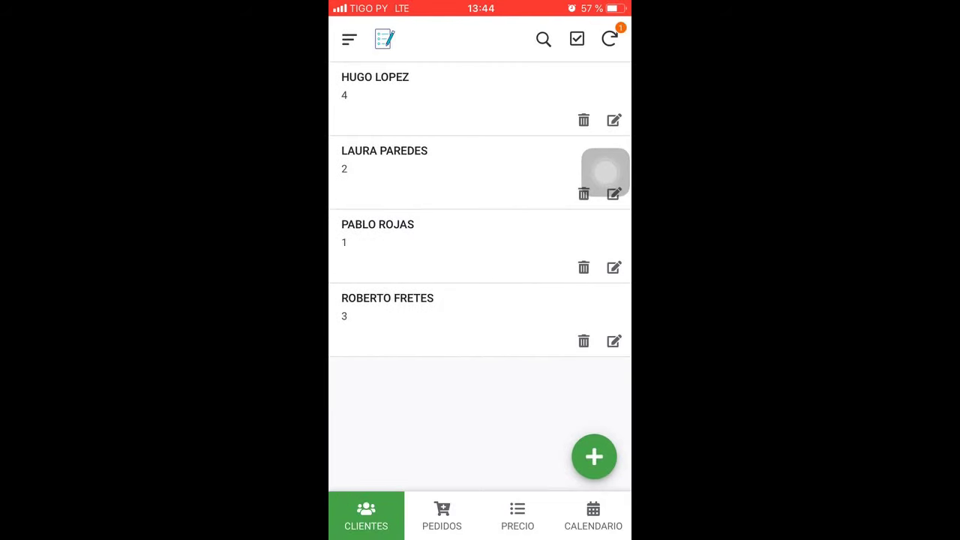
{"action": "left_click", "coordinate": [377, 233]}
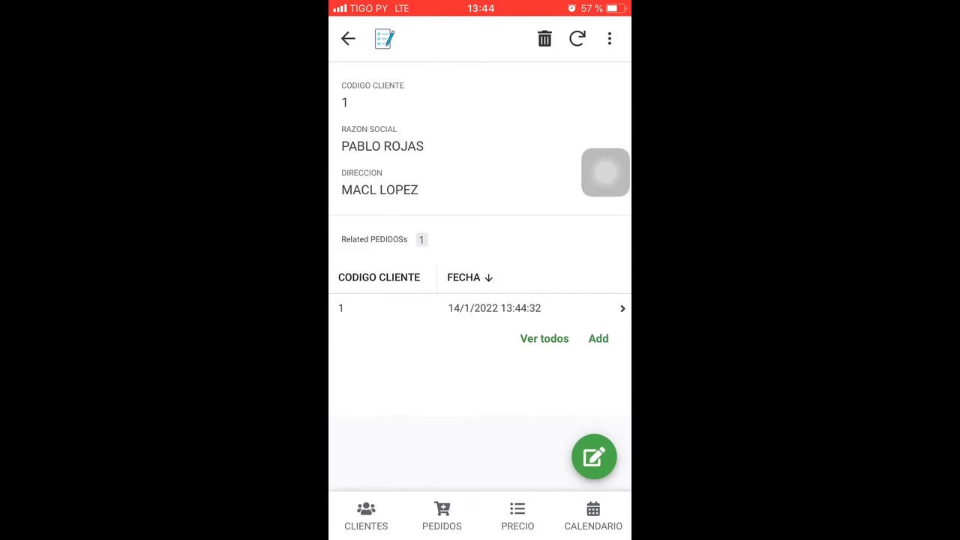
{"action": "left_click", "coordinate": [494, 308]}
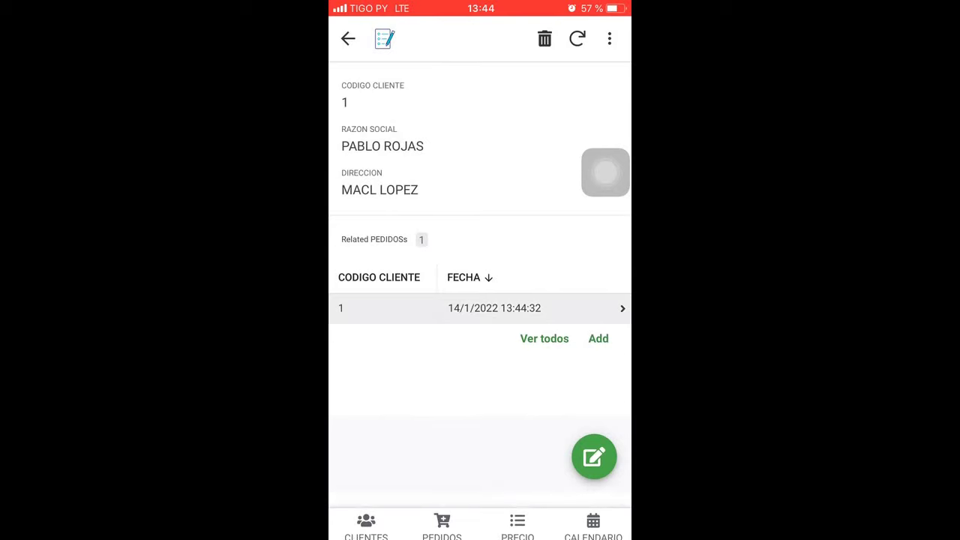
{"action": "scroll", "coordinate": [479, 300], "scroll_direction": "down", "scroll_amount": 5}
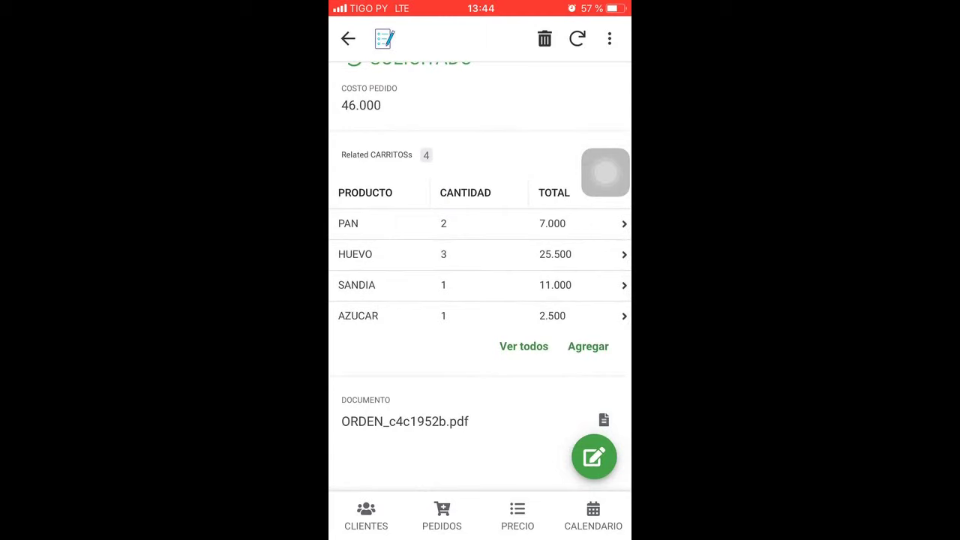
{"action": "left_click_drag", "start_coordinate": [480, 536], "coordinate": [479, 300]}
{"action": "left_click", "coordinate": [377, 486]}
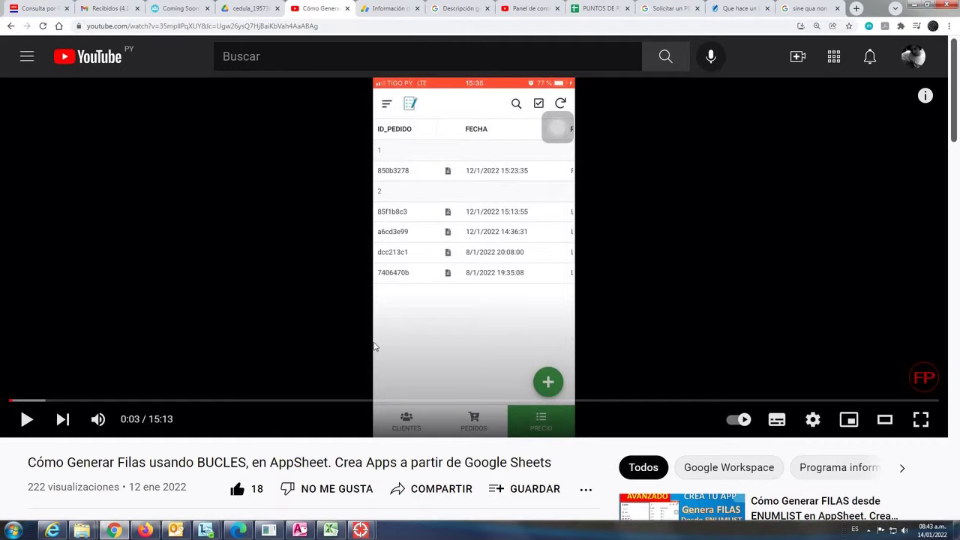
{"action": "scroll", "coordinate": [375, 345], "scroll_direction": "down", "scroll_amount": 3}
{"action": "scroll", "coordinate": [334, 353], "scroll_direction": "down", "scroll_amount": 1}
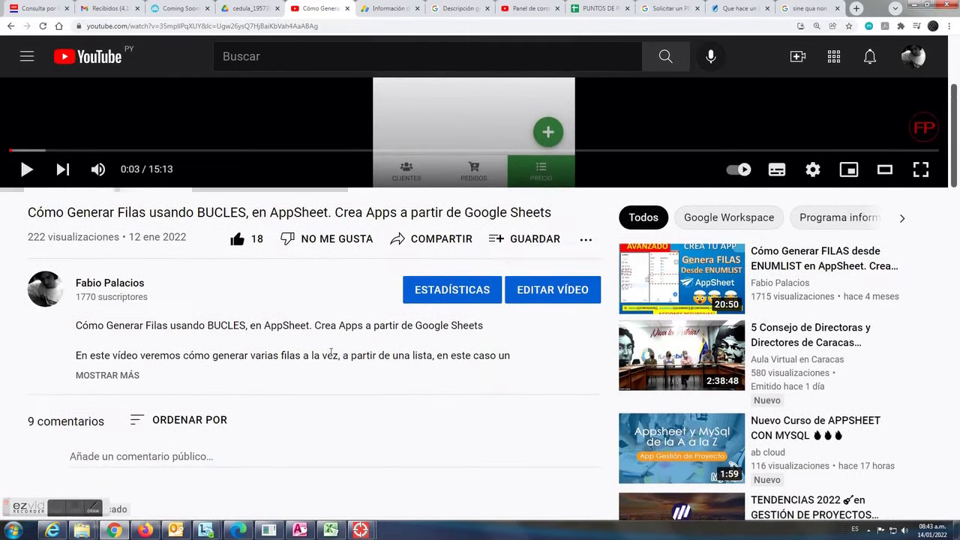
{"action": "scroll", "coordinate": [350, 357], "scroll_direction": "down", "scroll_amount": 2}
{"action": "scroll", "coordinate": [350, 357], "scroll_direction": "down", "scroll_amount": 2}
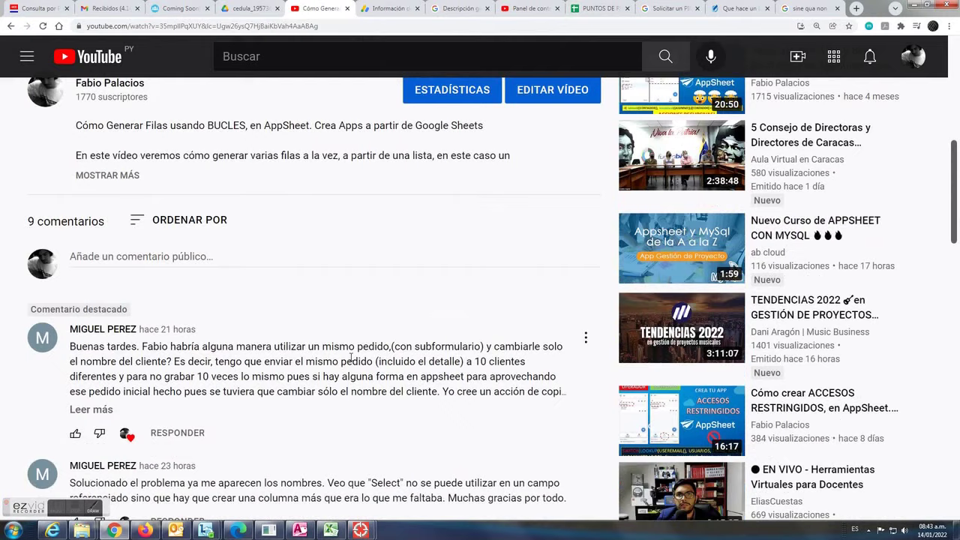
{"action": "scroll", "coordinate": [274, 352], "scroll_direction": "down", "scroll_amount": 1}
{"action": "left_click_drag", "start_coordinate": [71, 297], "coordinate": [192, 298]}
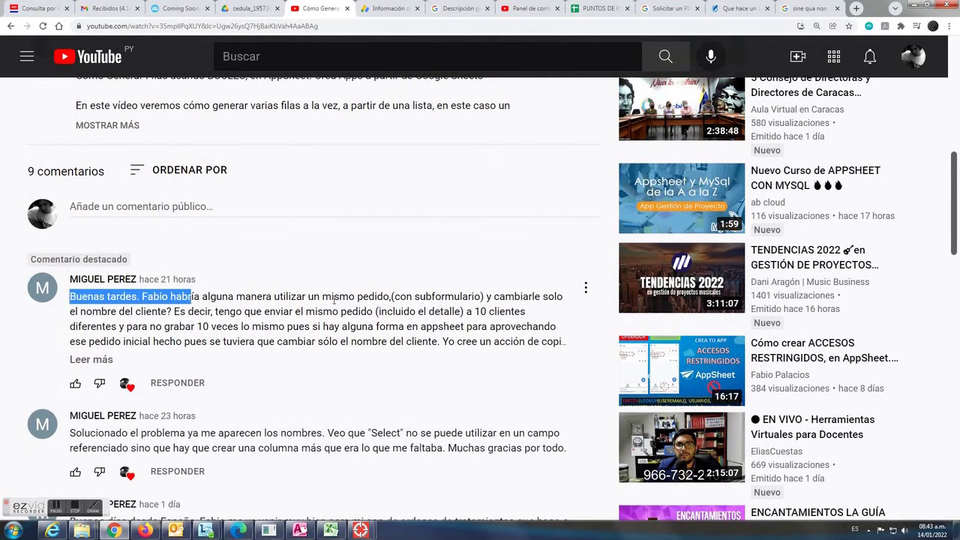
{"action": "left_click_drag", "start_coordinate": [319, 297], "coordinate": [397, 297]}
{"action": "left_click", "coordinate": [412, 297]}
{"action": "double_click", "coordinate": [429, 298]}
{"action": "mouse_move", "coordinate": [498, 297]}
{"action": "left_mouse_down"}
{"action": "mouse_move", "coordinate": [199, 312]}
{"action": "mouse_move", "coordinate": [469, 311]}
{"action": "mouse_move", "coordinate": [485, 342]}
{"action": "mouse_move", "coordinate": [441, 344]}
{"action": "left_mouse_up"}
{"action": "left_click", "coordinate": [200, 310]}
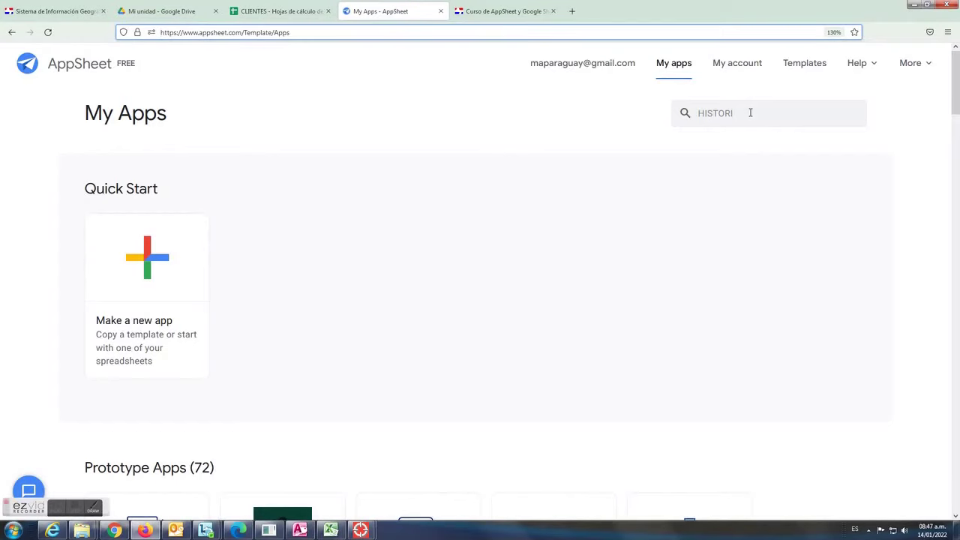
Find the HISTORIAL app and copy it under the new name REPETIR_COMPRA.
{"action": "type", "text": "AL"}
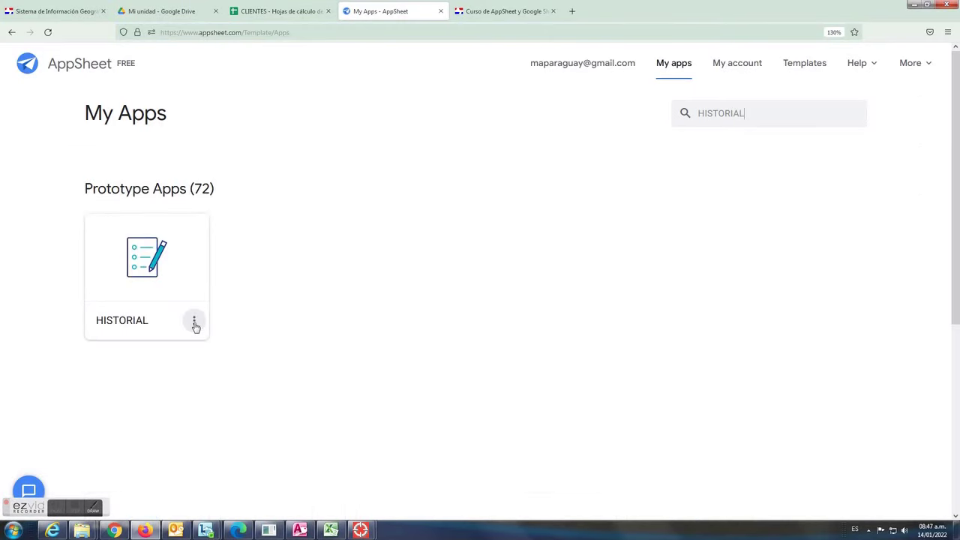
{"action": "left_click", "coordinate": [193, 320]}
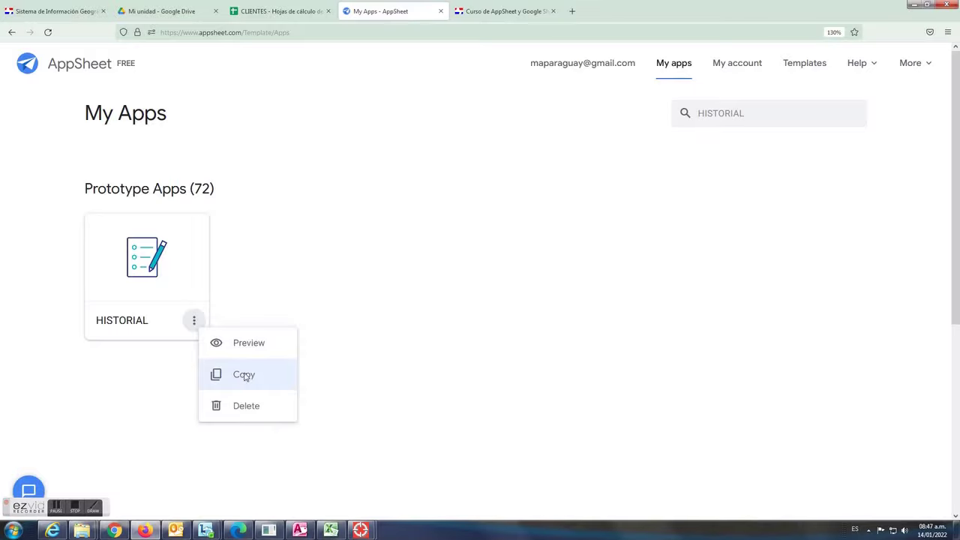
{"action": "left_click", "coordinate": [243, 375]}
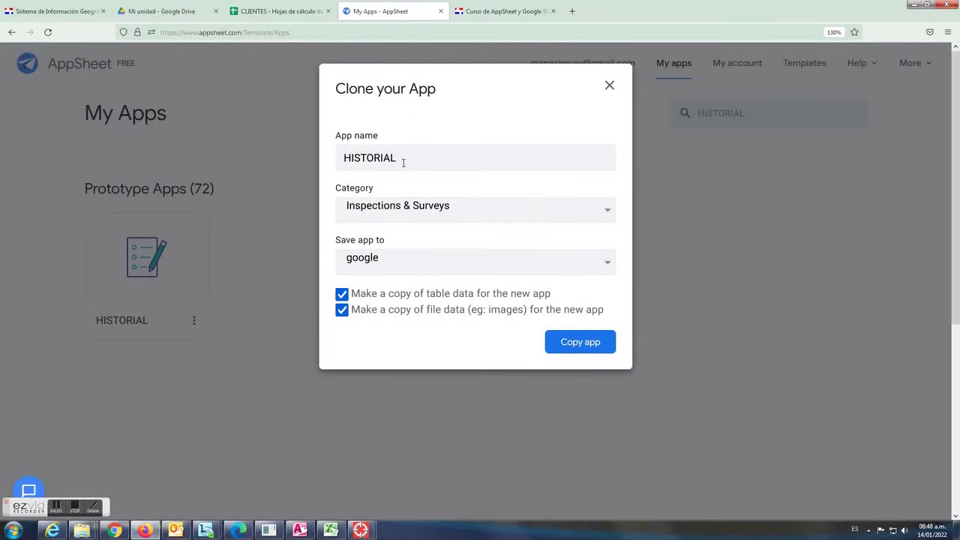
{"action": "left_click_drag", "start_coordinate": [403, 160], "coordinate": [294, 167]}
{"action": "type", "text": "REPETIR_COMPRA"}
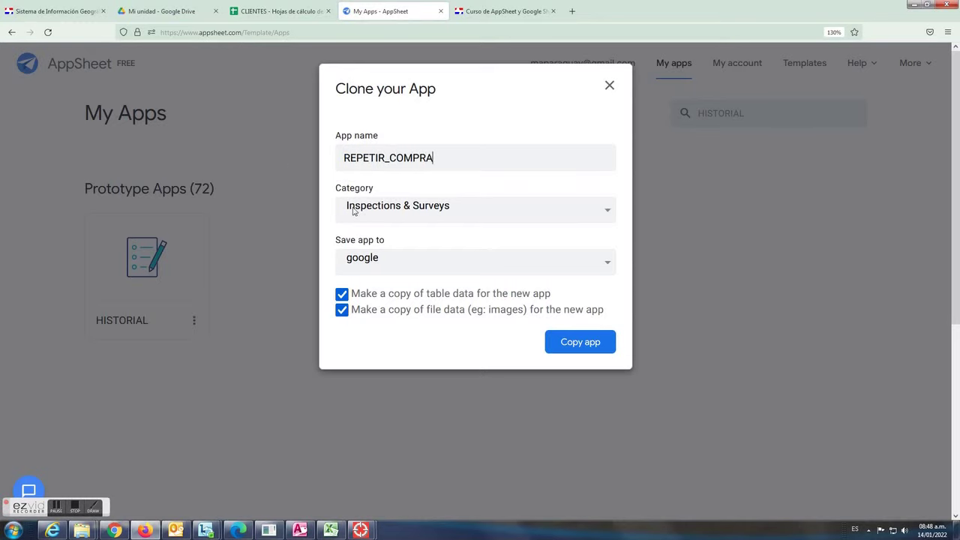
{"action": "left_click", "coordinate": [579, 342]}
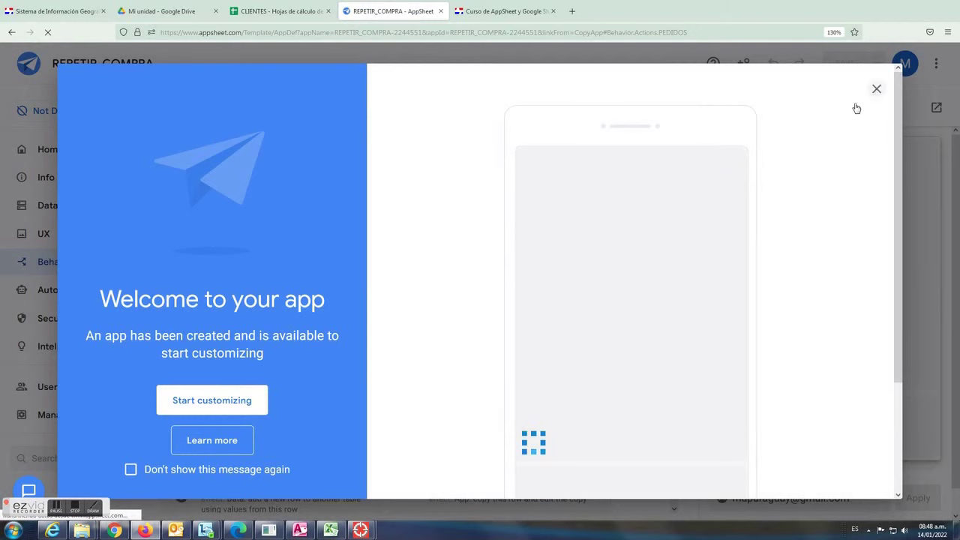
Close the welcome dialog, open the UX Views settings and select the app name.
{"action": "key", "text": "Escape"}
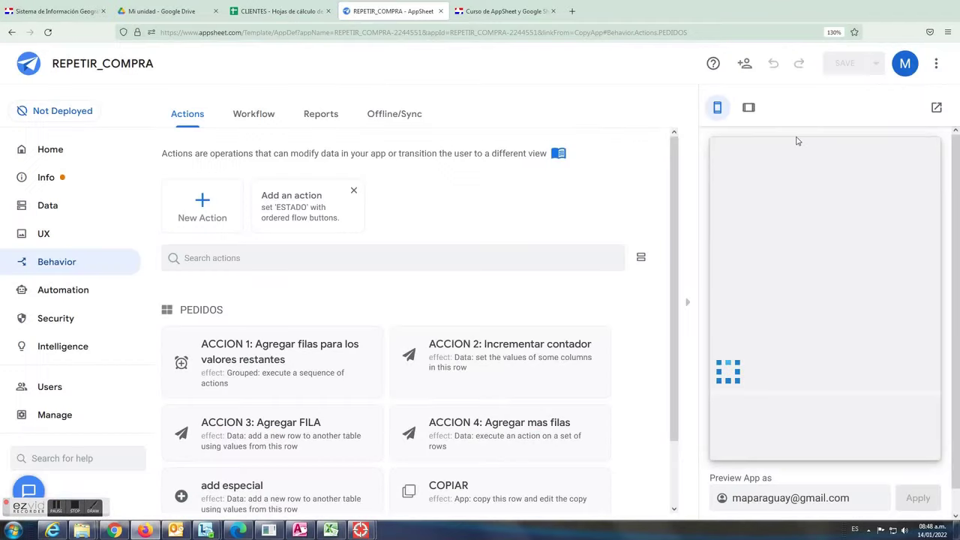
{"action": "left_click", "coordinate": [44, 234]}
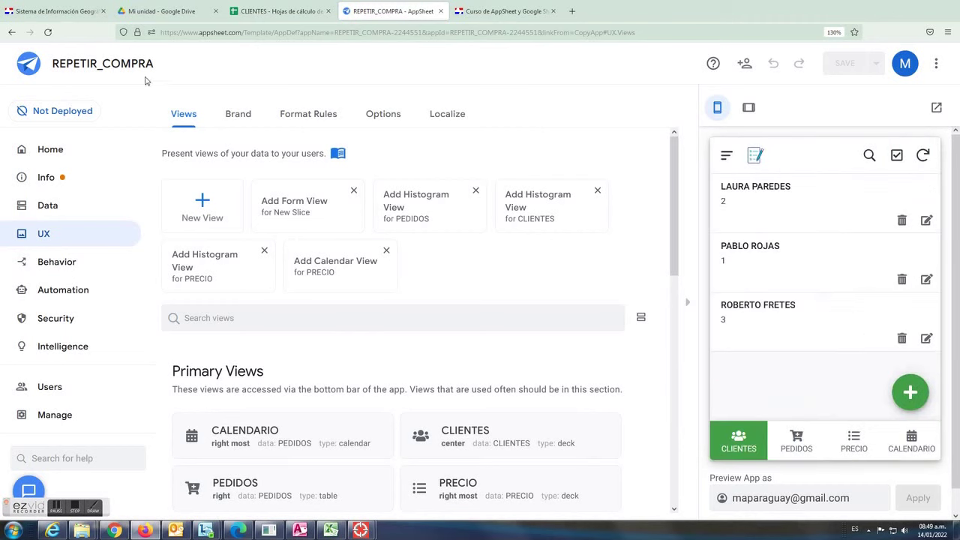
{"action": "left_click_drag", "start_coordinate": [155, 64], "coordinate": [50, 64]}
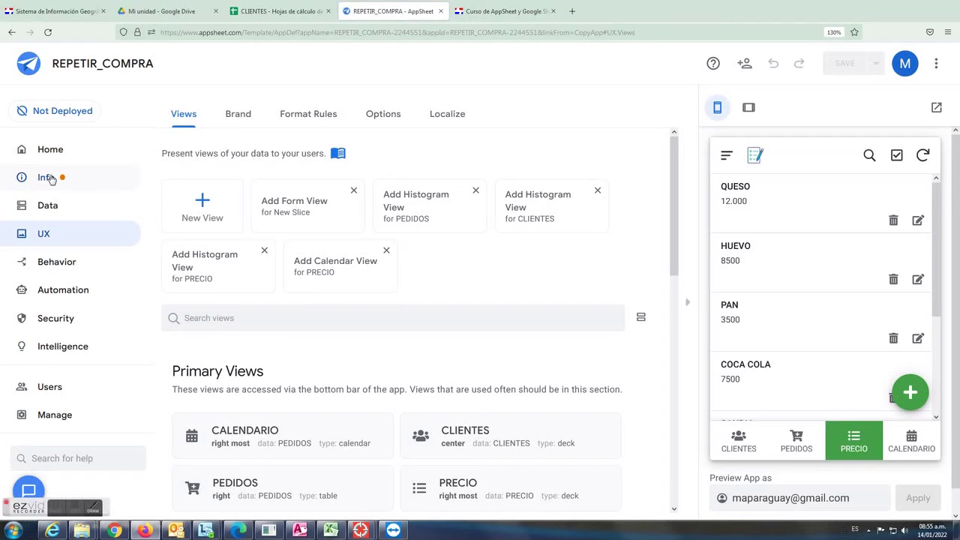
{"action": "left_click", "coordinate": [52, 177]}
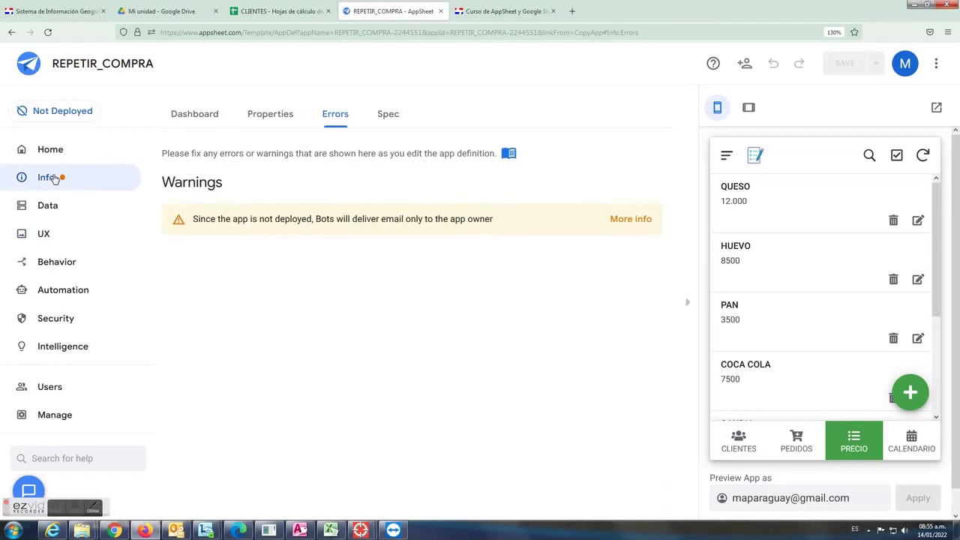
{"action": "left_click", "coordinate": [388, 116]}
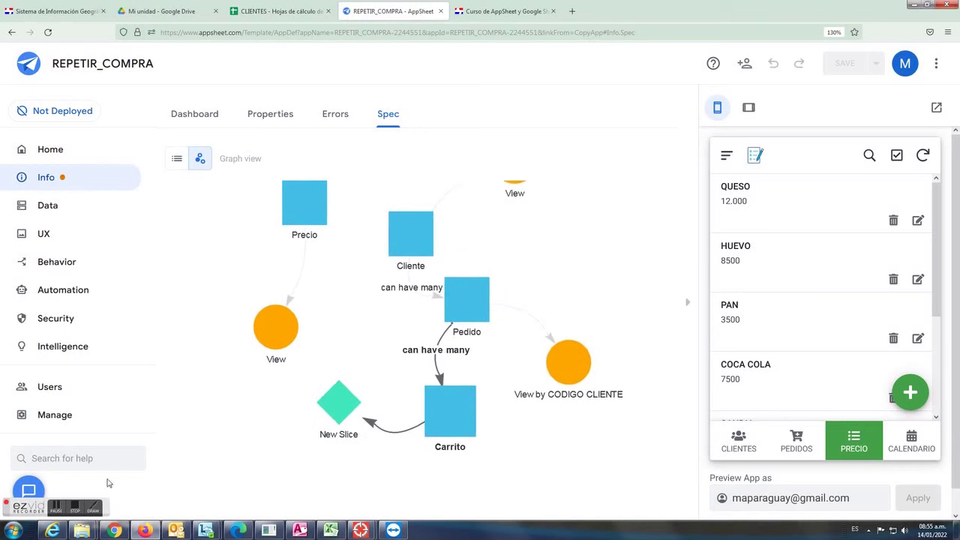
{"action": "left_click", "coordinate": [353, 441]}
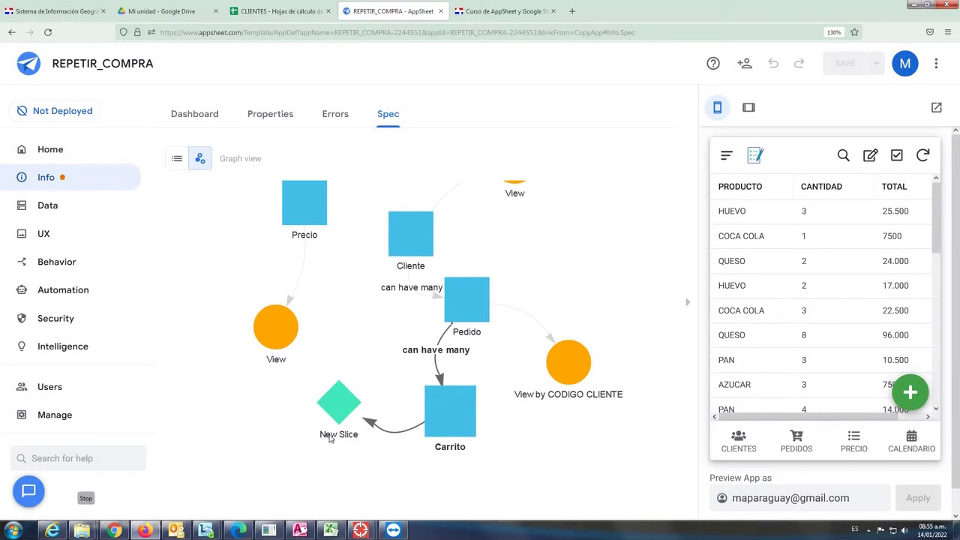
{"action": "left_click", "coordinate": [333, 441]}
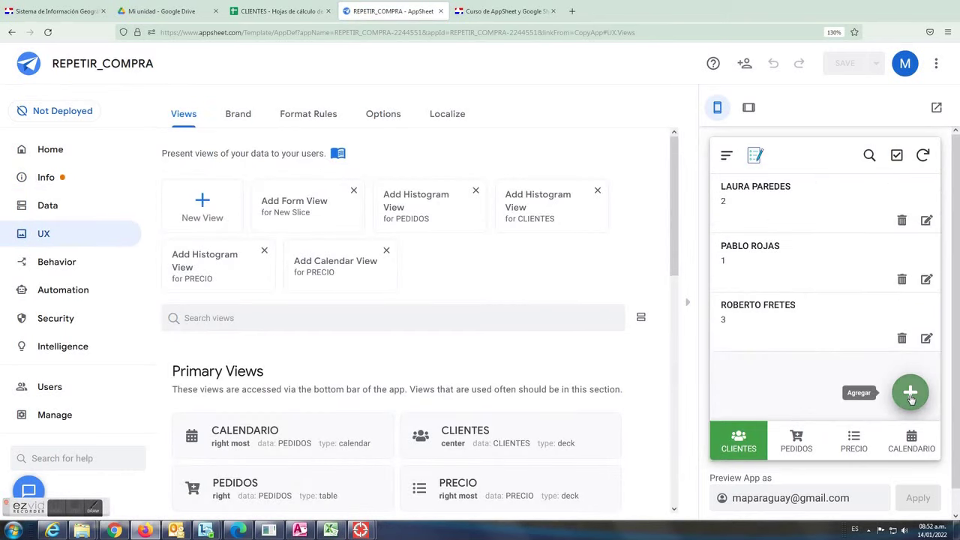
{"action": "left_click", "coordinate": [909, 392]}
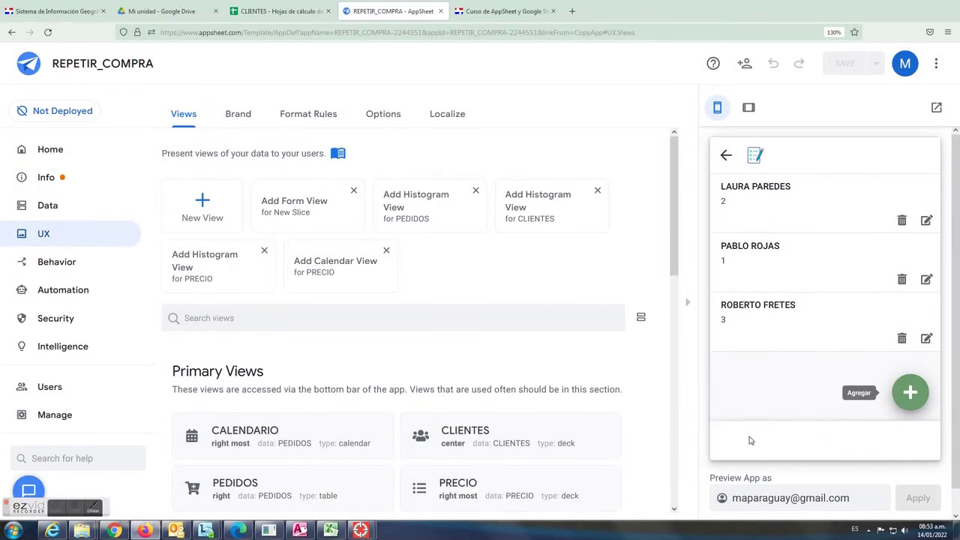
{"action": "type", "text": "4"}
{"action": "left_click", "coordinate": [752, 290]}
{"action": "type", "text": "hu"}
{"action": "key", "text": "BackSpace"}
{"action": "key", "text": "BackSpace"}
{"action": "type", "text": "HUGO LOPEZ"}
{"action": "left_click", "coordinate": [771, 353]}
{"action": "type", "text": "BRASIL"}
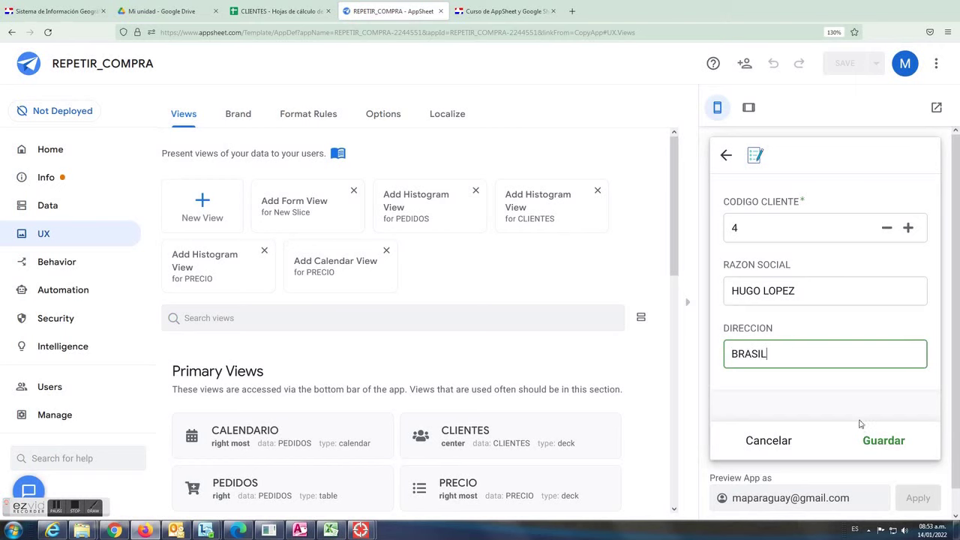
{"action": "left_click", "coordinate": [883, 442]}
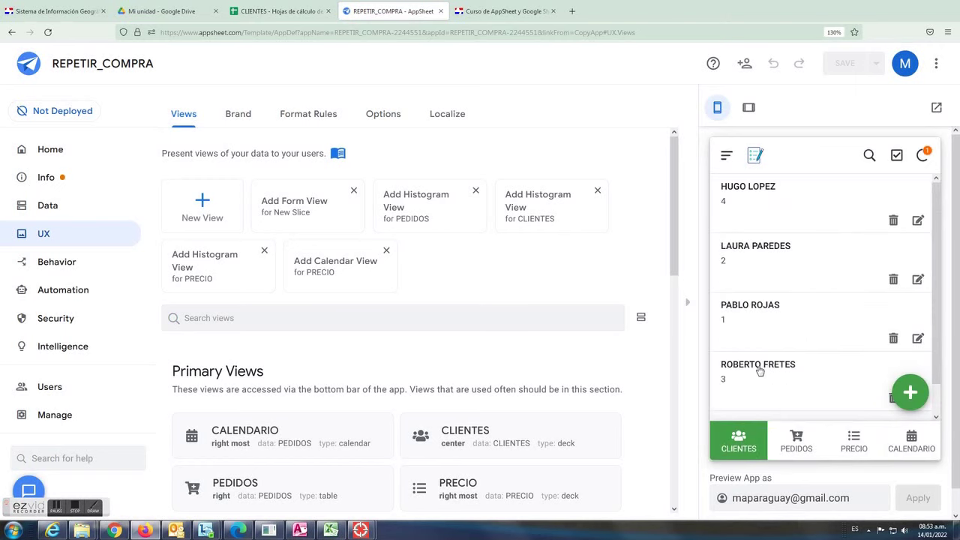
{"action": "left_click", "coordinate": [776, 202]}
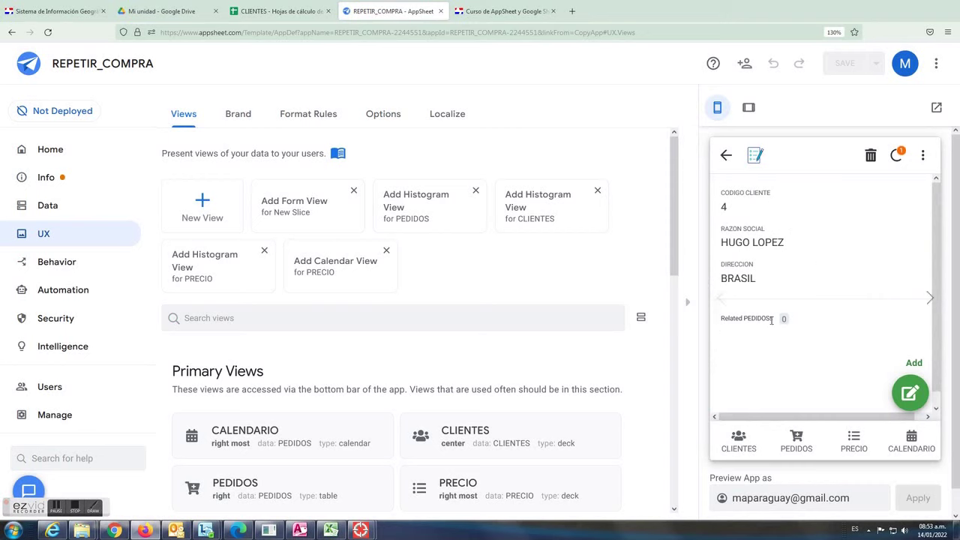
{"action": "left_click", "coordinate": [914, 363]}
{"action": "scroll", "coordinate": [818, 311], "scroll_direction": "down", "scroll_amount": 1}
{"action": "scroll", "coordinate": [802, 255], "scroll_direction": "down", "scroll_amount": 2}
{"action": "scroll", "coordinate": [799, 242], "scroll_direction": "up", "scroll_amount": 2}
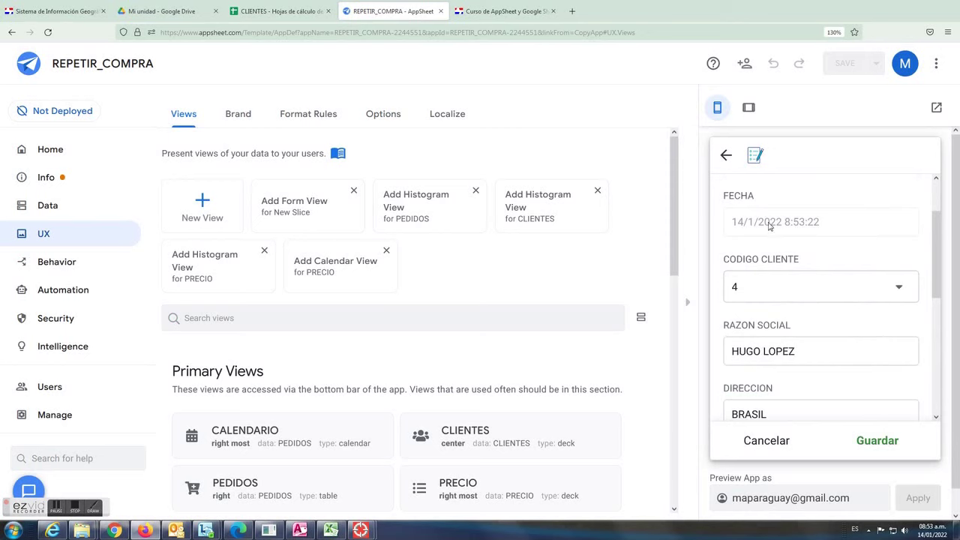
{"action": "left_click", "coordinate": [924, 529]}
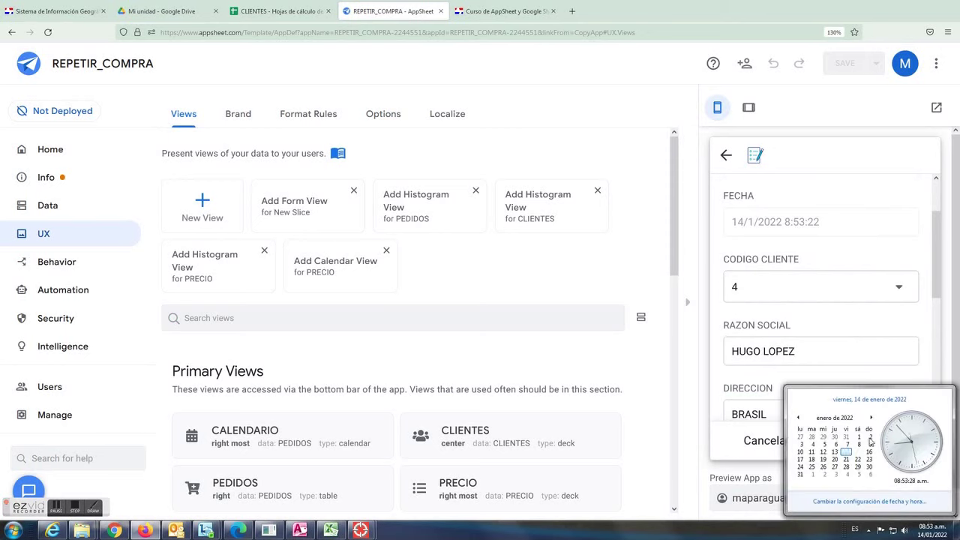
{"action": "left_click", "coordinate": [911, 330]}
{"action": "scroll", "coordinate": [895, 366], "scroll_direction": "down", "scroll_amount": 1}
{"action": "scroll", "coordinate": [820, 355], "scroll_direction": "down", "scroll_amount": 2}
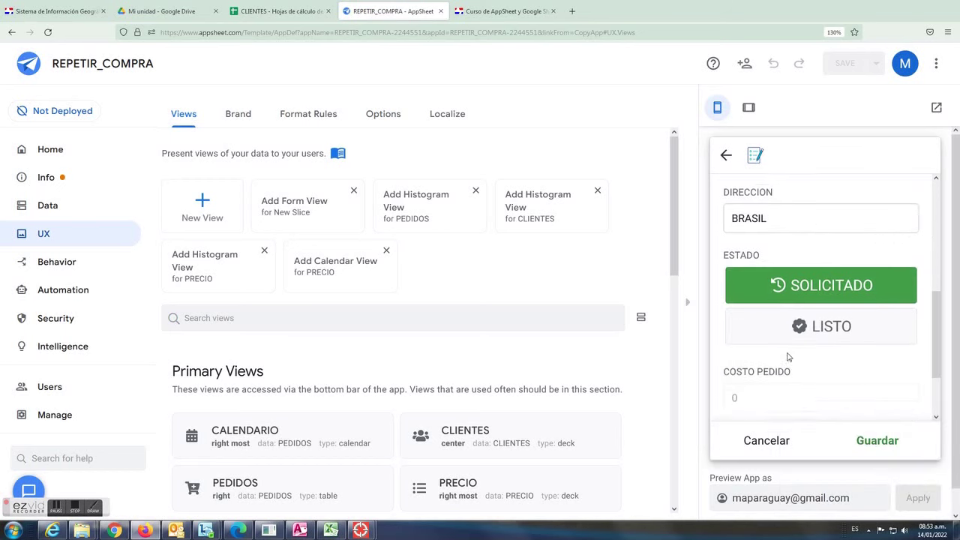
{"action": "scroll", "coordinate": [804, 380], "scroll_direction": "down", "scroll_amount": 2}
{"action": "left_click", "coordinate": [878, 440]}
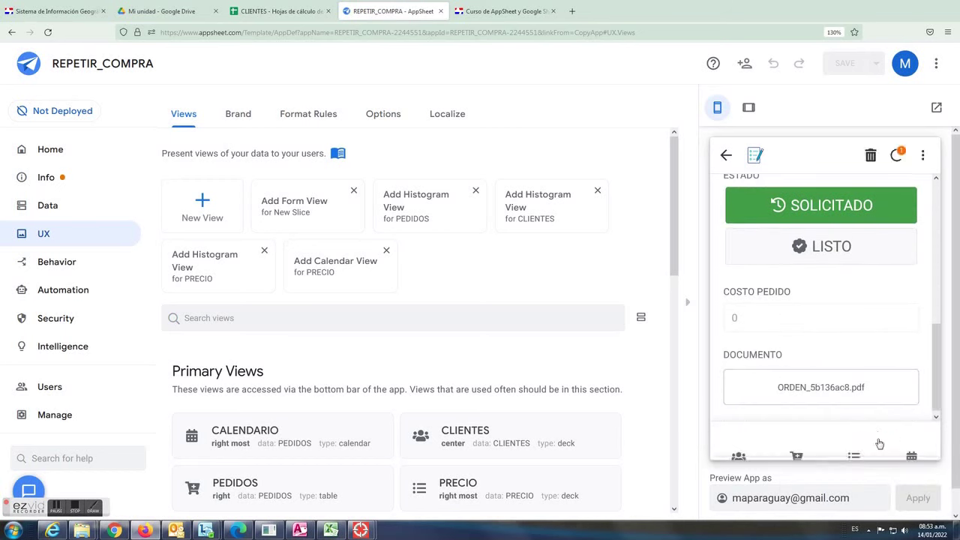
{"action": "scroll", "coordinate": [820, 319], "scroll_direction": "down", "scroll_amount": 1}
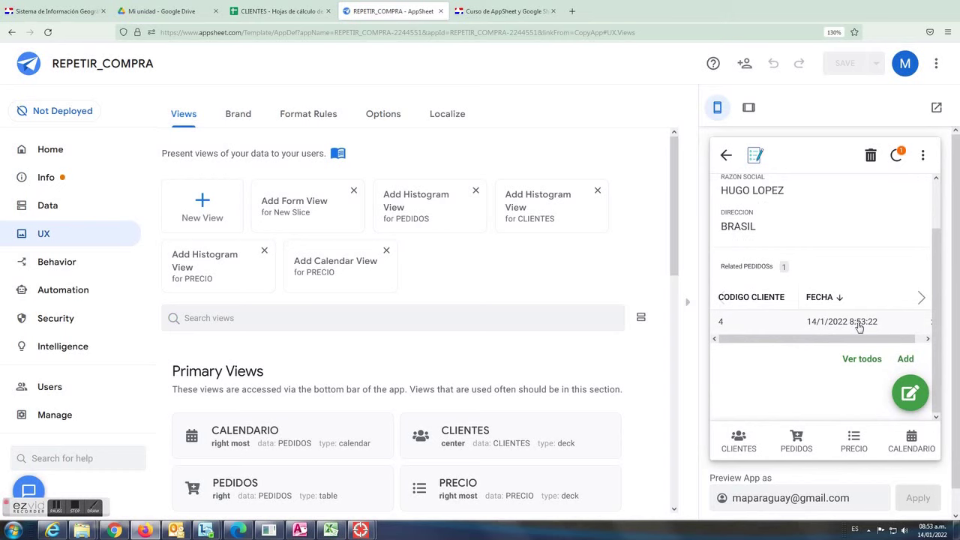
Add PAN with quantity 2 as an item on client 4's new order.
{"action": "left_click", "coordinate": [860, 327]}
{"action": "scroll", "coordinate": [861, 325], "scroll_direction": "down", "scroll_amount": 3}
{"action": "scroll", "coordinate": [872, 332], "scroll_direction": "down", "scroll_amount": 1}
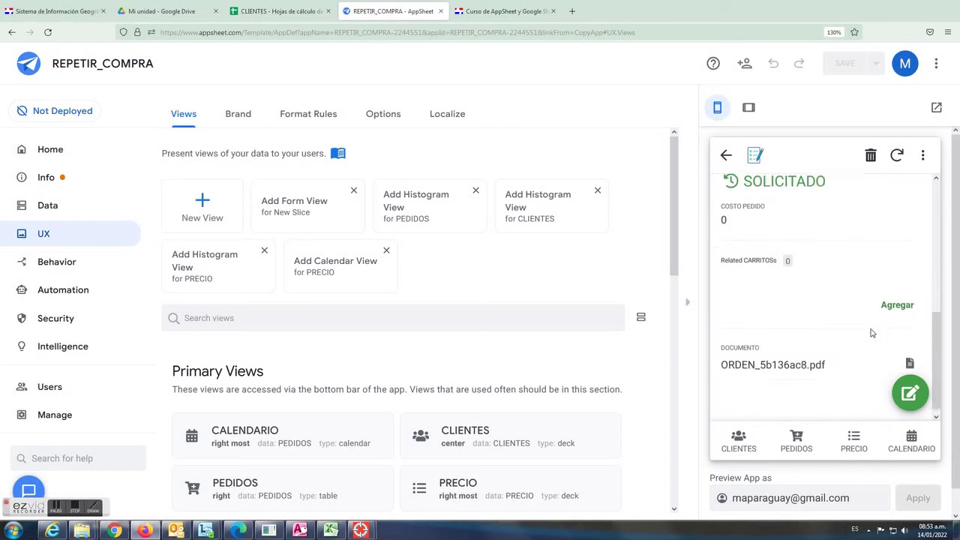
{"action": "left_click", "coordinate": [898, 299]}
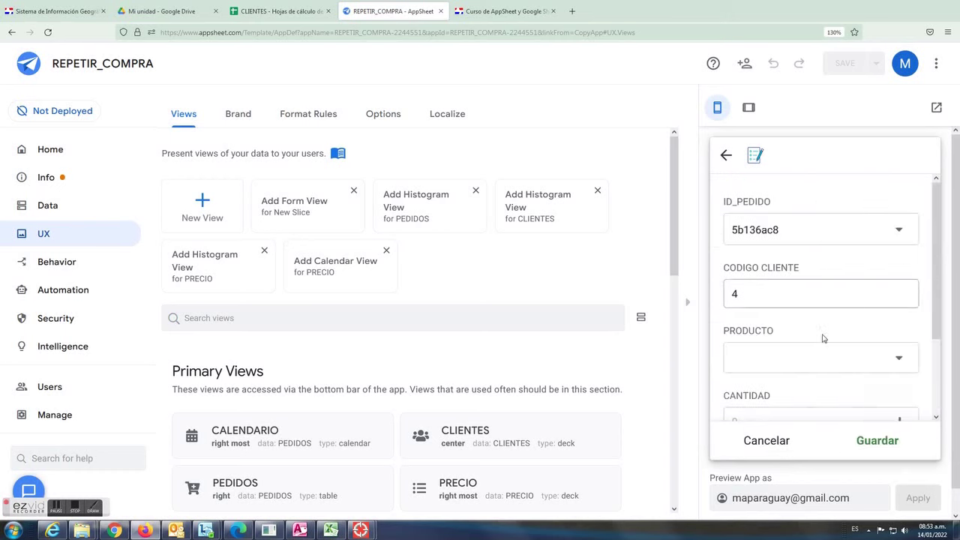
{"action": "scroll", "coordinate": [854, 334], "scroll_direction": "down", "scroll_amount": 2}
{"action": "left_click", "coordinate": [836, 289]}
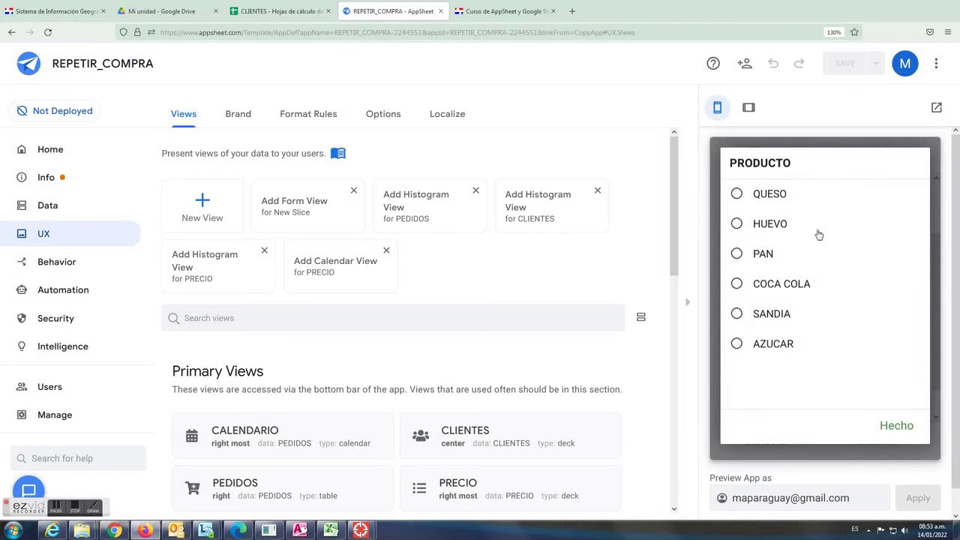
{"action": "left_click", "coordinate": [738, 253]}
{"action": "scroll", "coordinate": [863, 371], "scroll_direction": "down", "scroll_amount": 2}
{"action": "left_click", "coordinate": [898, 321]}
{"action": "left_click", "coordinate": [898, 322]}
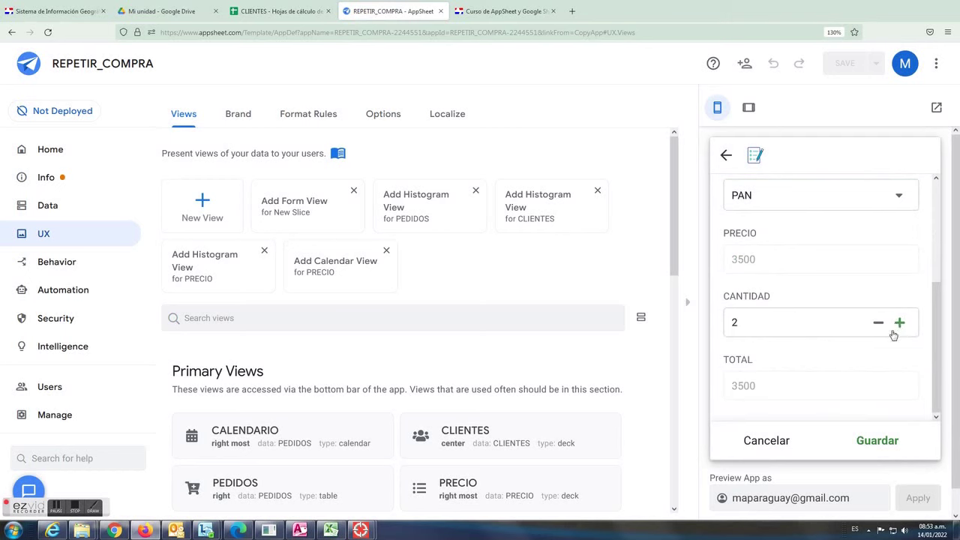
{"action": "left_click", "coordinate": [892, 435]}
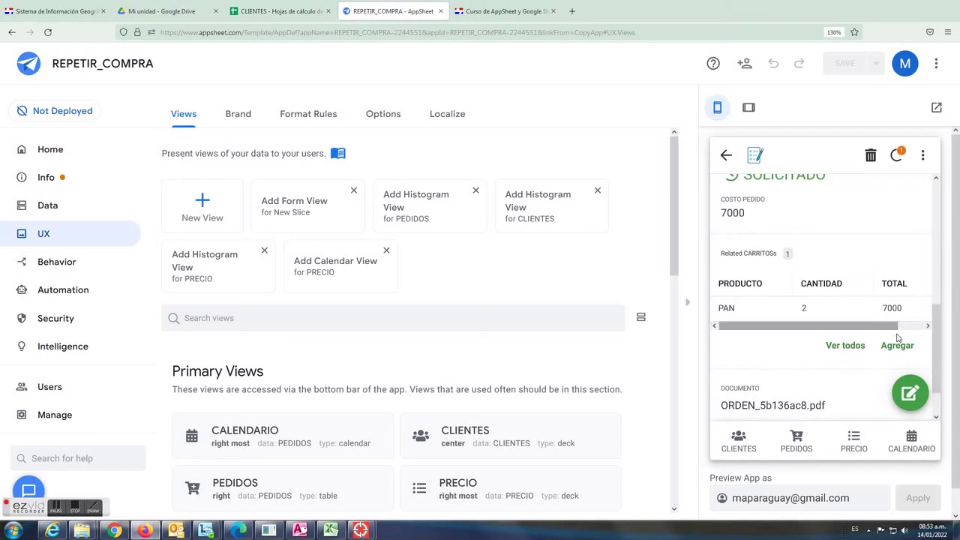
Add HUEVO with quantity 3 as a second item on the order.
{"action": "left_click", "coordinate": [897, 345]}
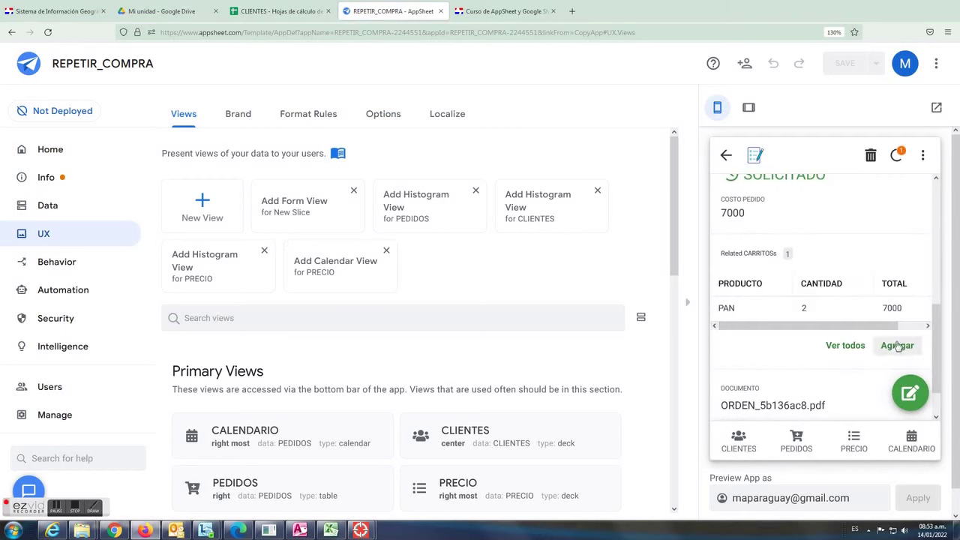
{"action": "left_click", "coordinate": [895, 352]}
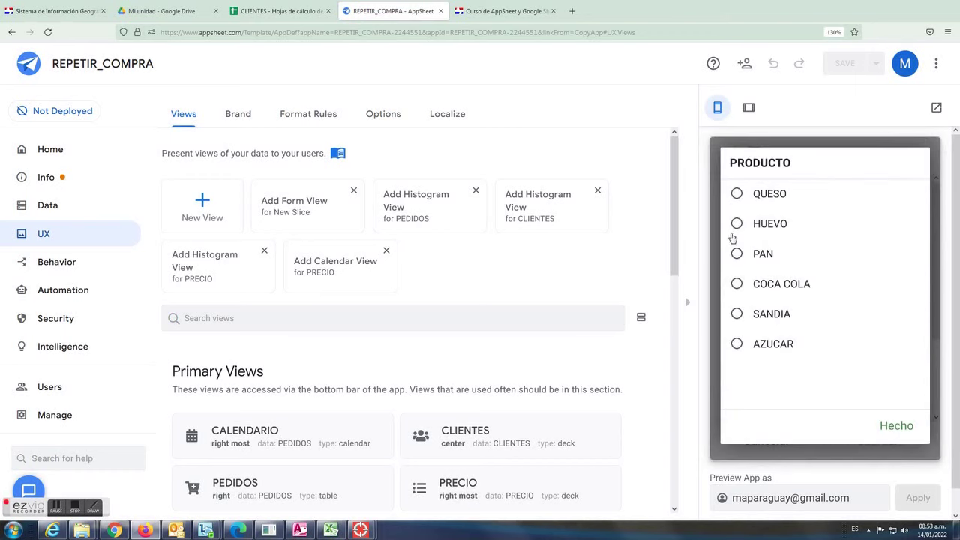
{"action": "left_click", "coordinate": [735, 223]}
{"action": "scroll", "coordinate": [870, 377], "scroll_direction": "down", "scroll_amount": 3}
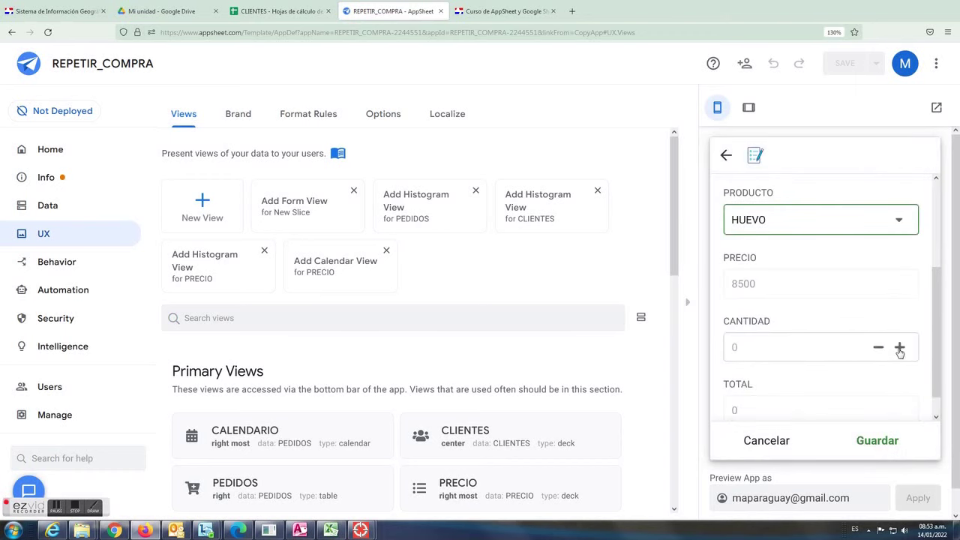
{"action": "left_click", "coordinate": [900, 347]}
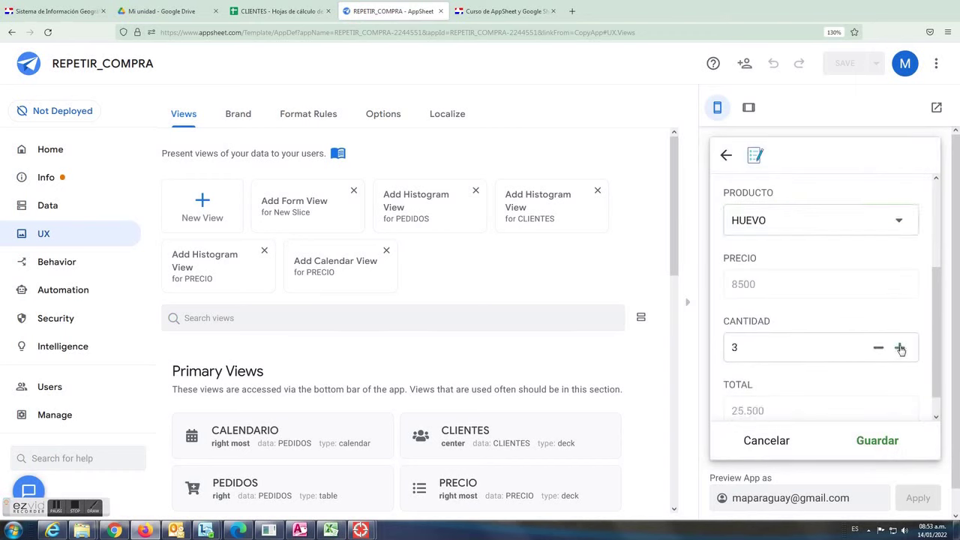
{"action": "left_click", "coordinate": [877, 441]}
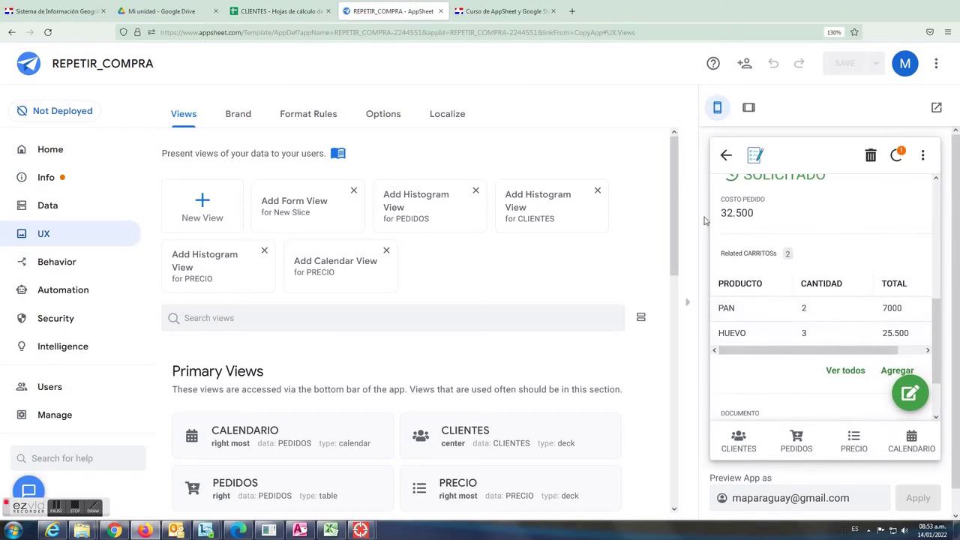
{"action": "scroll", "coordinate": [778, 241], "scroll_direction": "up", "scroll_amount": 5}
{"action": "left_click", "coordinate": [725, 155]}
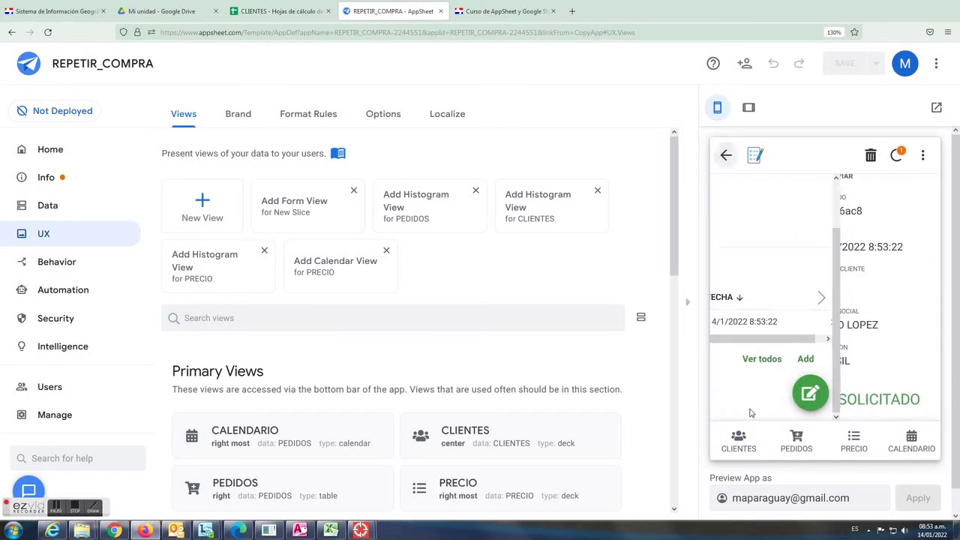
{"action": "left_click", "coordinate": [740, 441]}
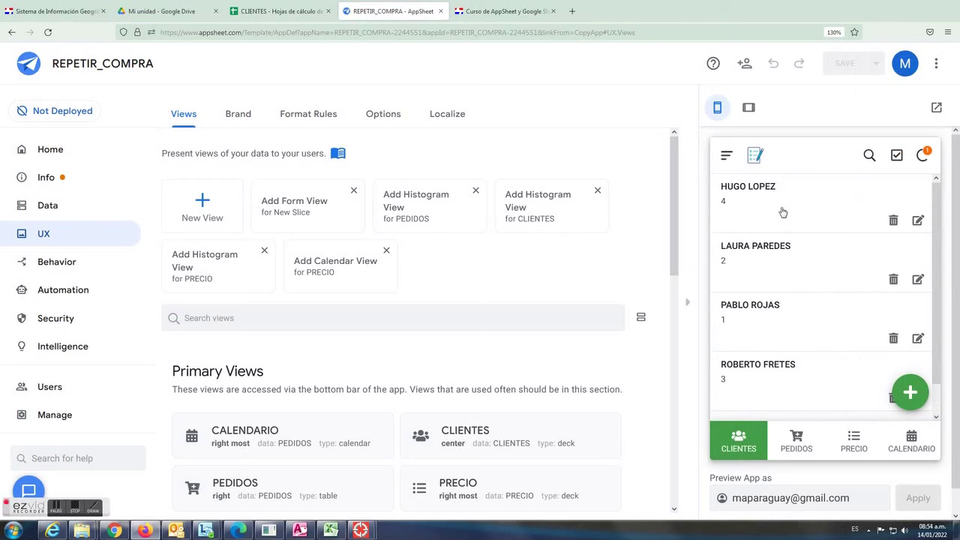
{"action": "left_click", "coordinate": [782, 213]}
{"action": "scroll", "coordinate": [817, 322], "scroll_direction": "down", "scroll_amount": 1}
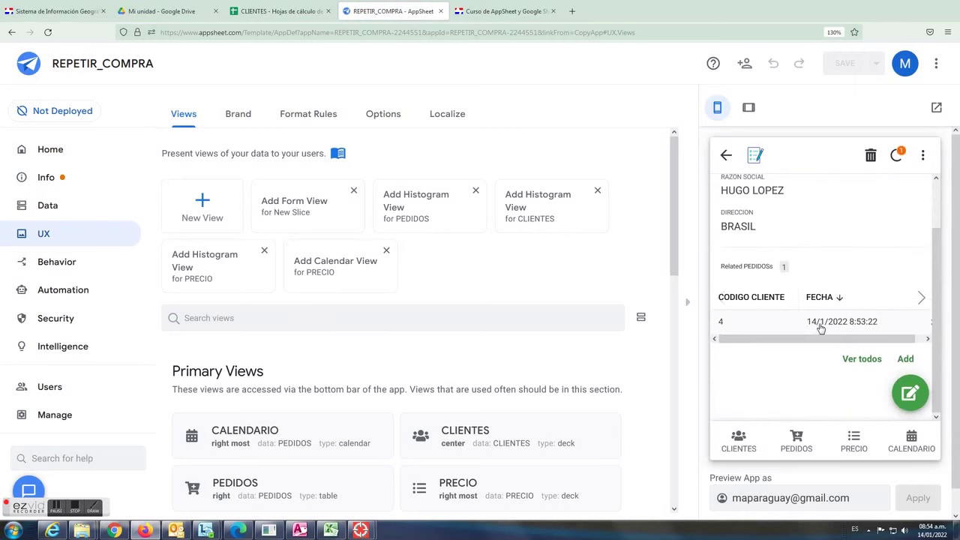
{"action": "left_click", "coordinate": [820, 323]}
{"action": "scroll", "coordinate": [854, 330], "scroll_direction": "down", "scroll_amount": 5}
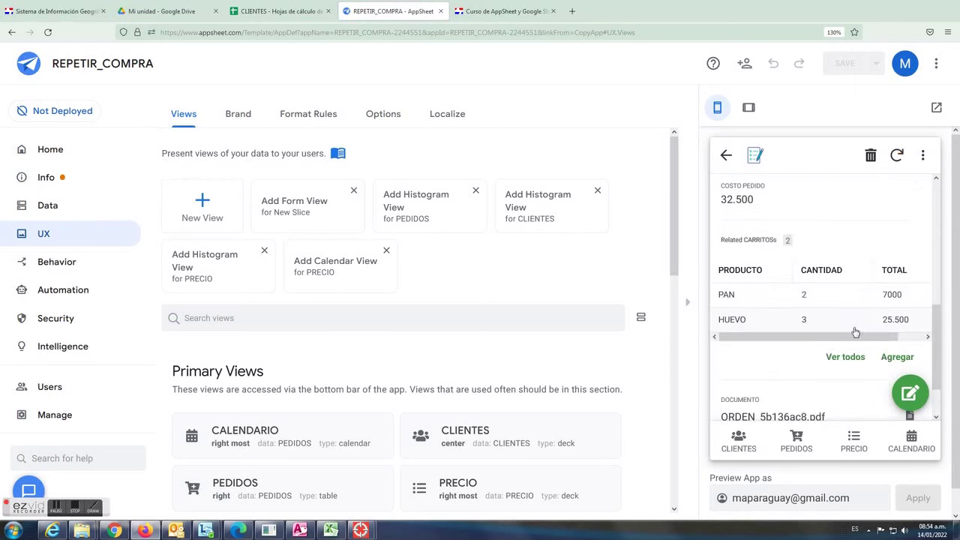
{"action": "scroll", "coordinate": [817, 356], "scroll_direction": "down", "scroll_amount": 1}
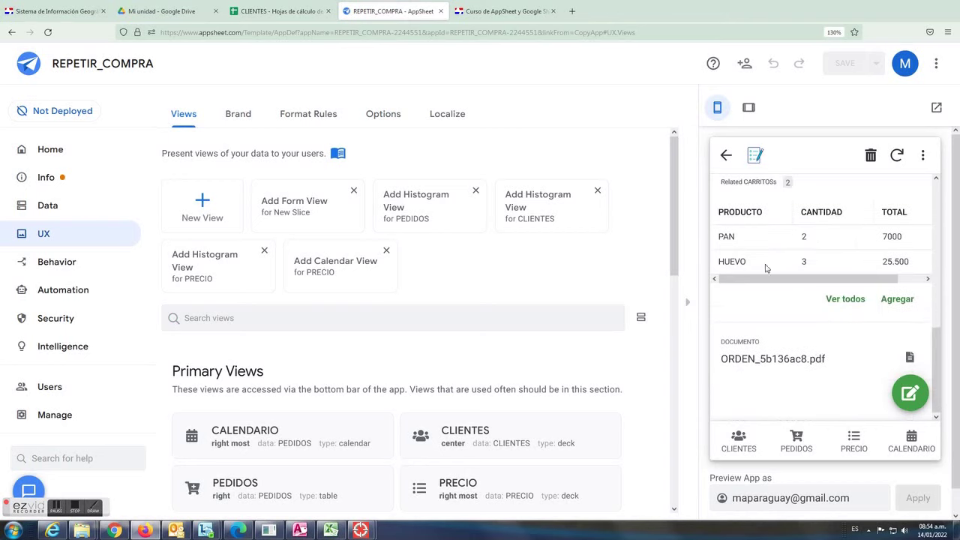
{"action": "scroll", "coordinate": [765, 268], "scroll_direction": "up", "scroll_amount": 2}
{"action": "left_click", "coordinate": [733, 446]}
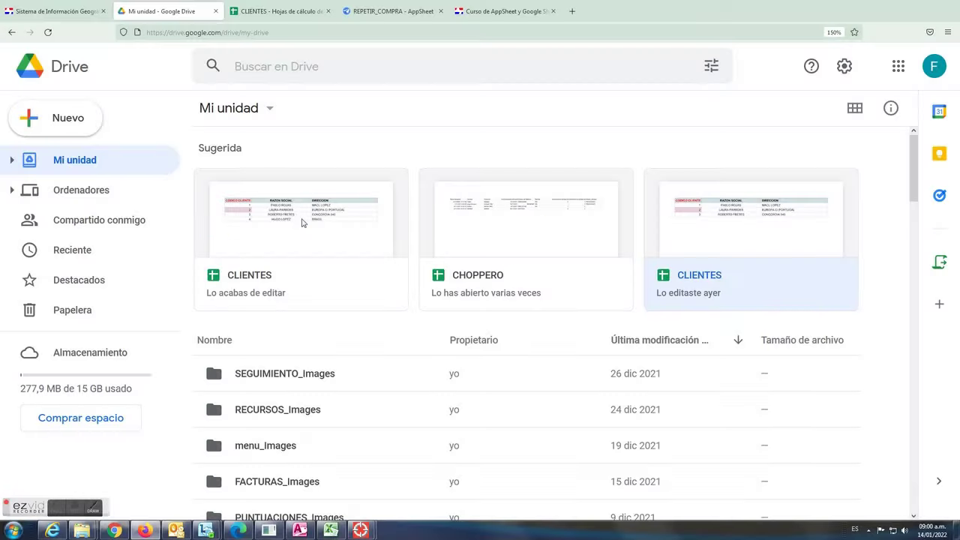
Open the CLIENTES spreadsheet from Google Drive and close its duplicate tab.
{"action": "double_click", "coordinate": [303, 221]}
{"action": "left_click", "coordinate": [440, 12]}
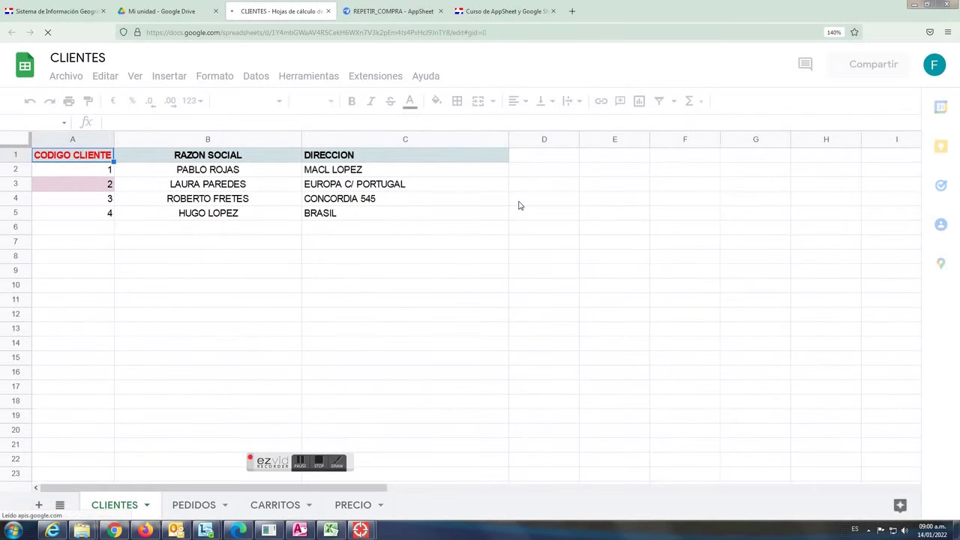
{"action": "left_click", "coordinate": [118, 215]}
{"action": "left_click", "coordinate": [93, 217]}
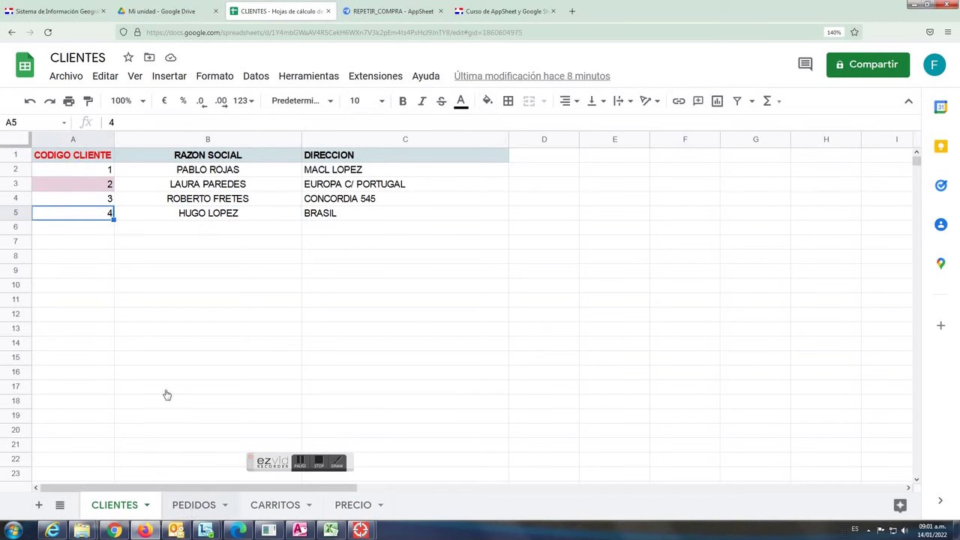
{"action": "key", "text": "ctrl+shift+Page_Down"}
{"action": "left_click", "coordinate": [231, 259]}
{"action": "left_click", "coordinate": [336, 261]}
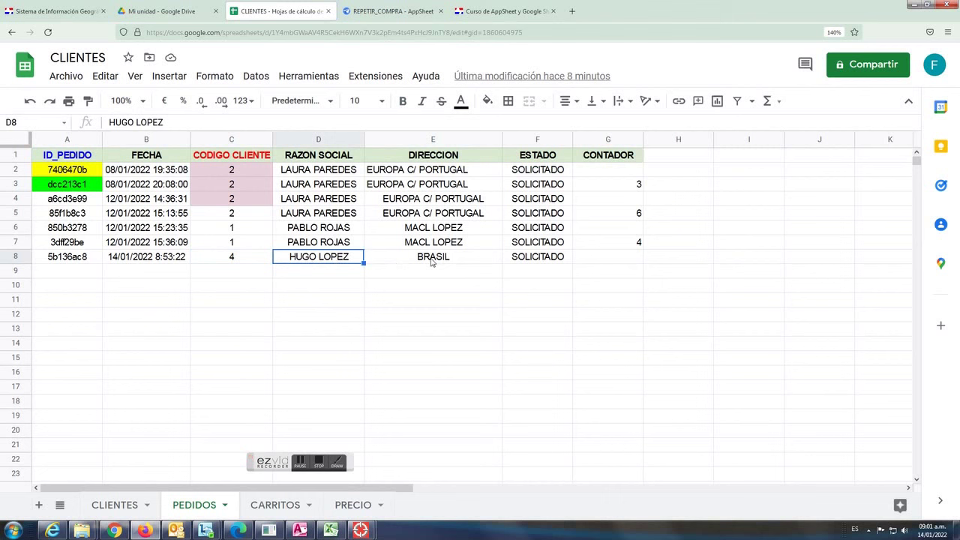
{"action": "left_click", "coordinate": [432, 261]}
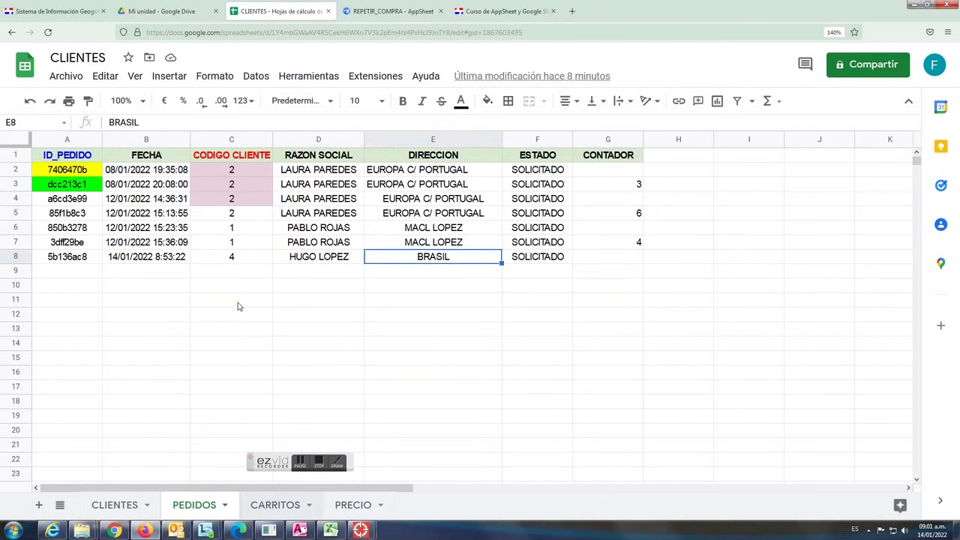
{"action": "key", "text": "ctrl+shift+Page_Down"}
{"action": "scroll", "coordinate": [272, 285], "scroll_direction": "down", "scroll_amount": 10}
{"action": "scroll", "coordinate": [238, 246], "scroll_direction": "up", "scroll_amount": 3}
{"action": "scroll", "coordinate": [242, 250], "scroll_direction": "up", "scroll_amount": 3}
{"action": "scroll", "coordinate": [225, 285], "scroll_direction": "up", "scroll_amount": 3}
Fill the CARRITOS client codes C24:C25 with cyan.
{"action": "left_click", "coordinate": [192, 347]}
{"action": "left_click", "coordinate": [298, 343]}
{"action": "left_click", "coordinate": [206, 332]}
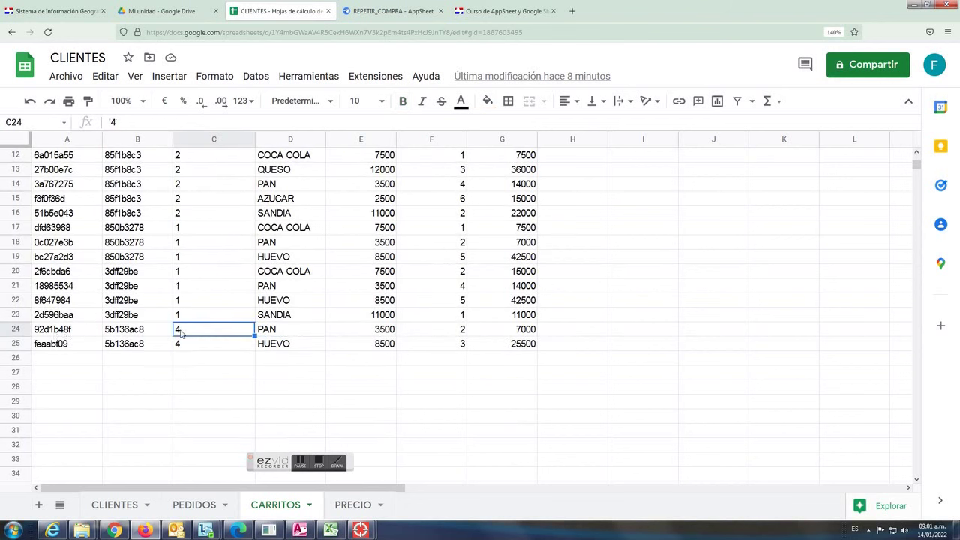
{"action": "left_click_drag", "start_coordinate": [201, 345], "coordinate": [203, 332]}
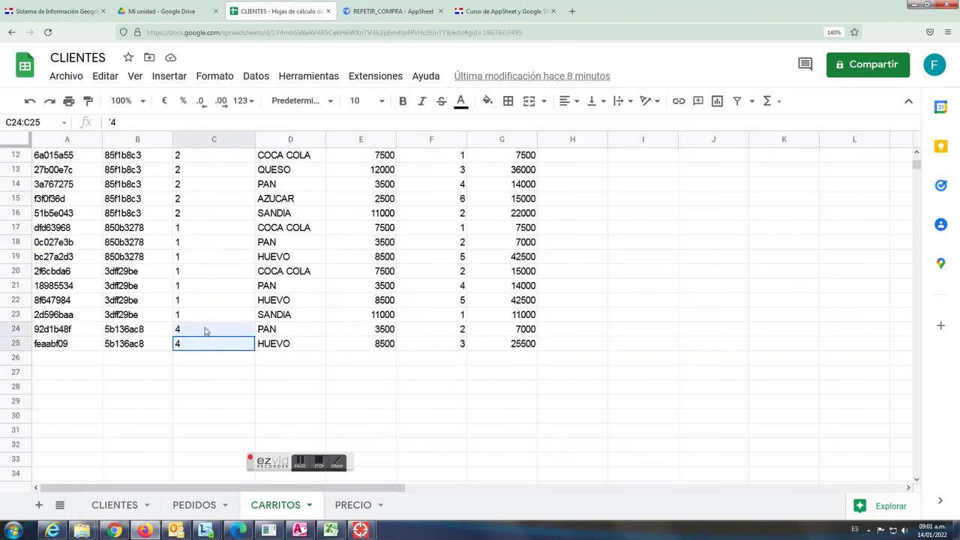
{"action": "left_click", "coordinate": [487, 105]}
{"action": "left_click", "coordinate": [569, 233]}
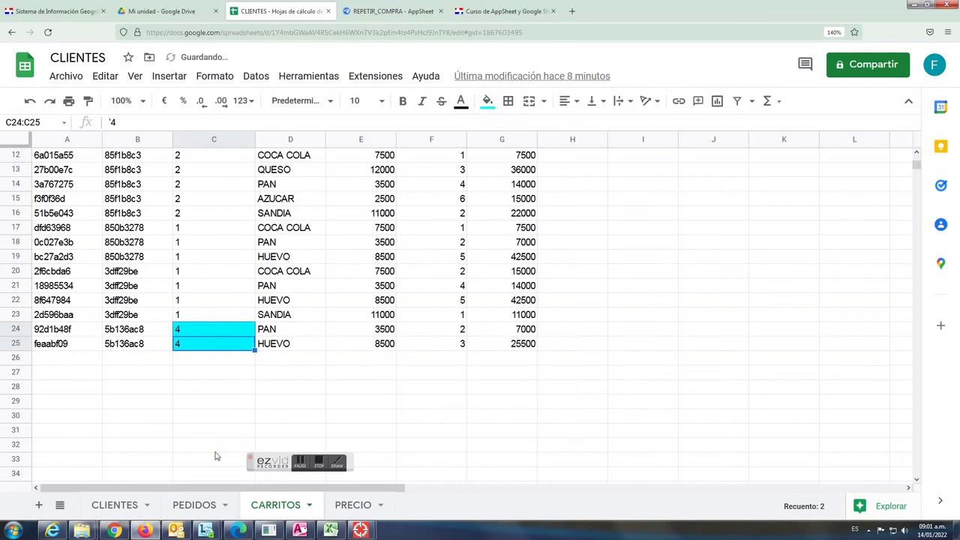
Fill PEDIDOS cell C8 and CLIENTES cell A5 with cyan.
{"action": "left_click", "coordinate": [194, 504]}
{"action": "left_click", "coordinate": [232, 257]}
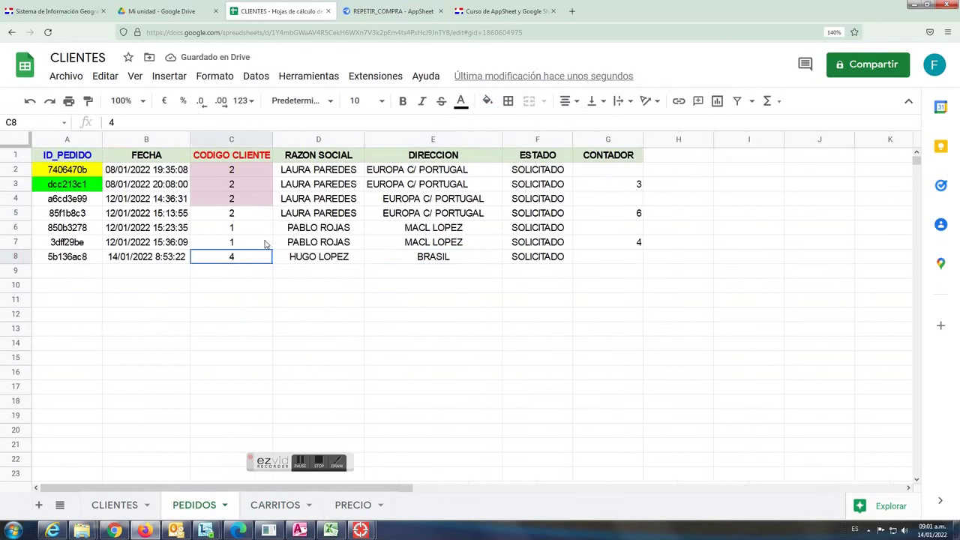
{"action": "left_click", "coordinate": [487, 102]}
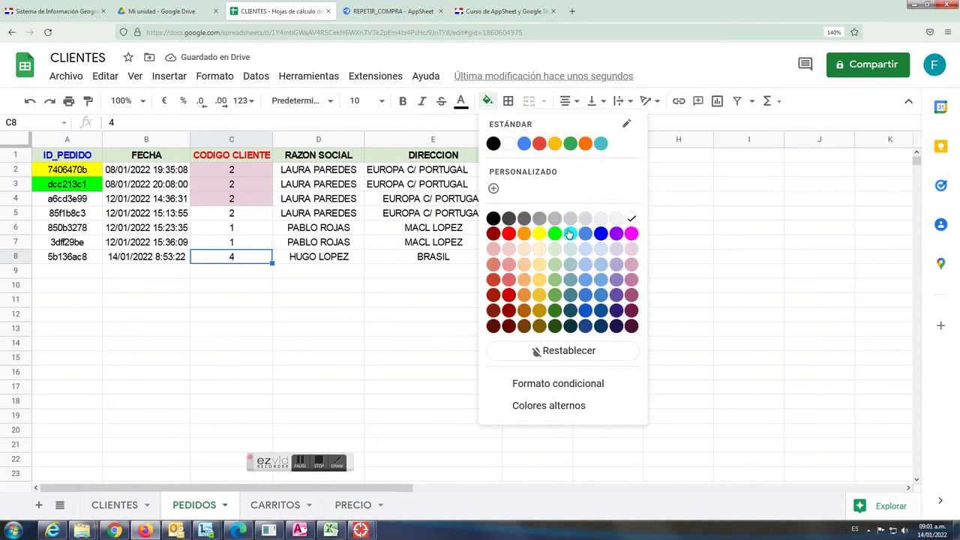
{"action": "left_click", "coordinate": [570, 233]}
{"action": "left_click", "coordinate": [115, 504]}
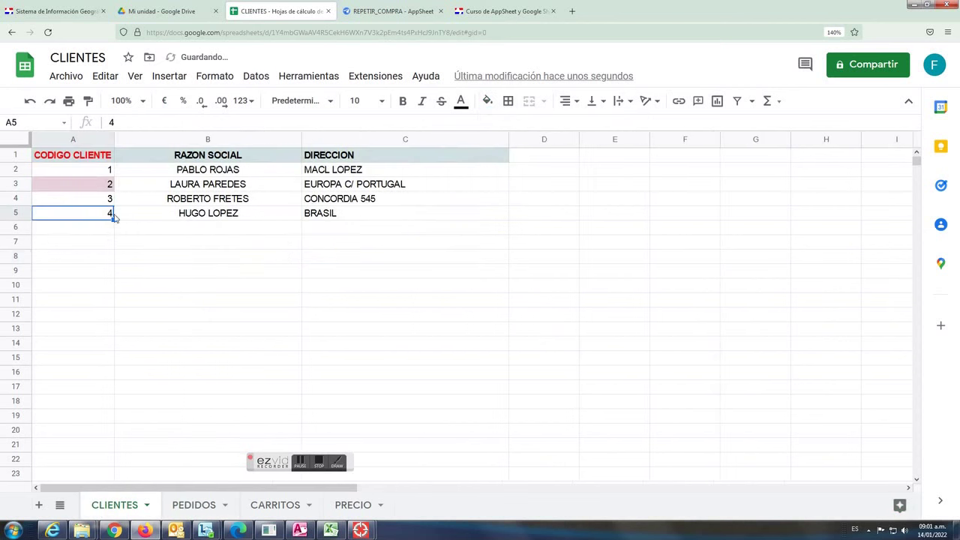
{"action": "left_click", "coordinate": [488, 100]}
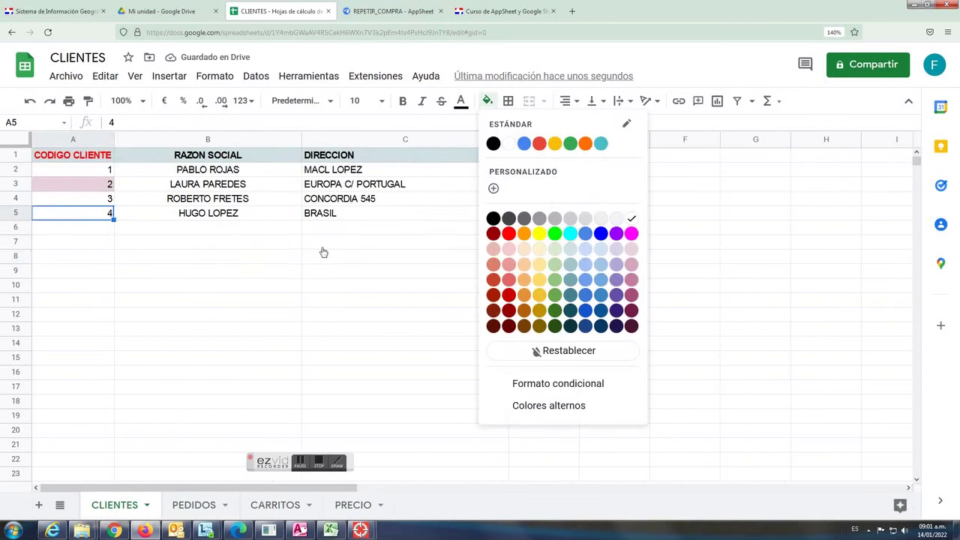
{"action": "left_click", "coordinate": [568, 234]}
{"action": "left_click", "coordinate": [249, 299]}
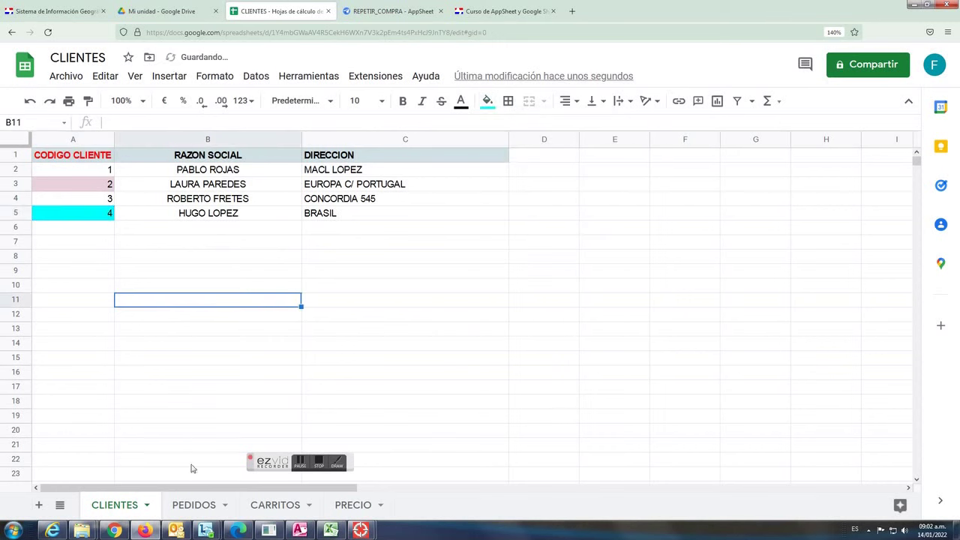
Glance over the CARRITOS and PRECIO sheets, then return to the AppSheet editor.
{"action": "left_click", "coordinate": [274, 504]}
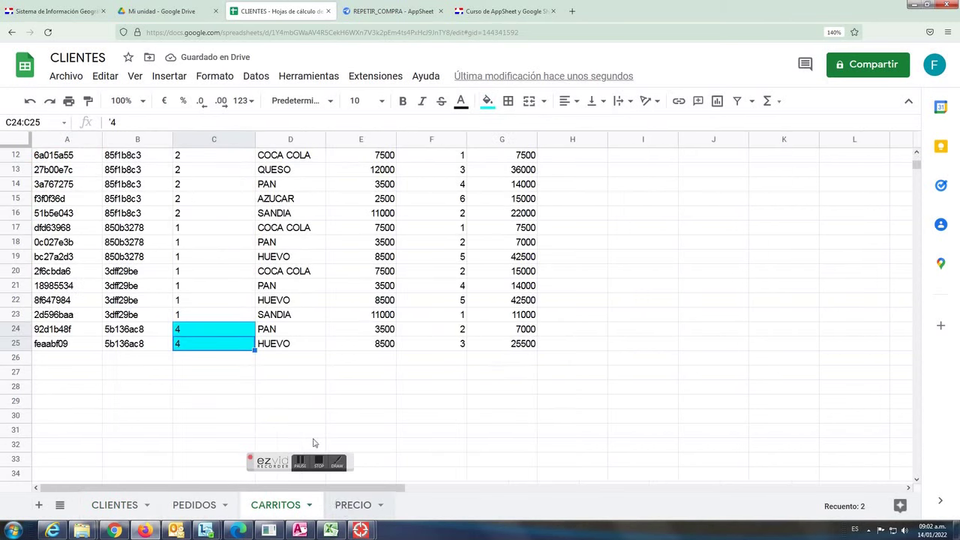
{"action": "left_click", "coordinate": [352, 505]}
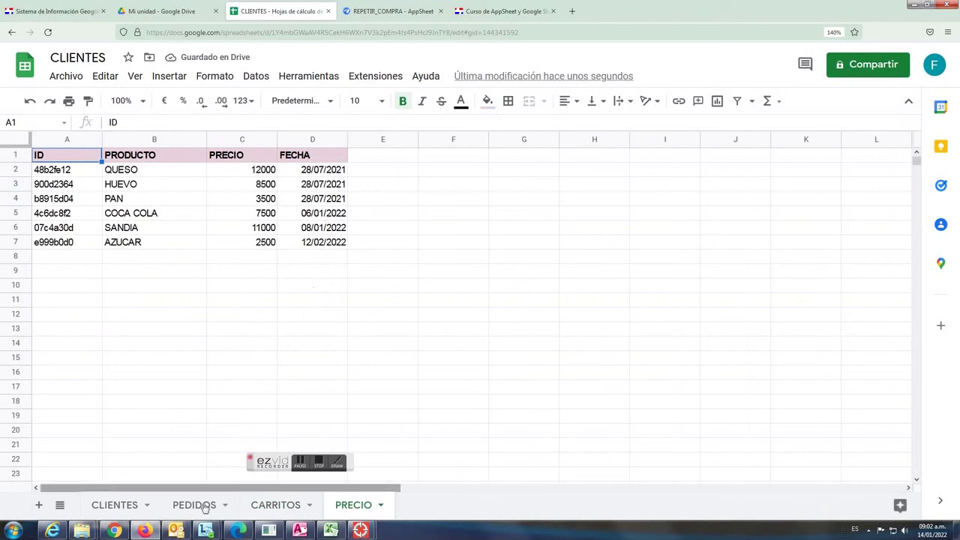
{"action": "left_click", "coordinate": [118, 505]}
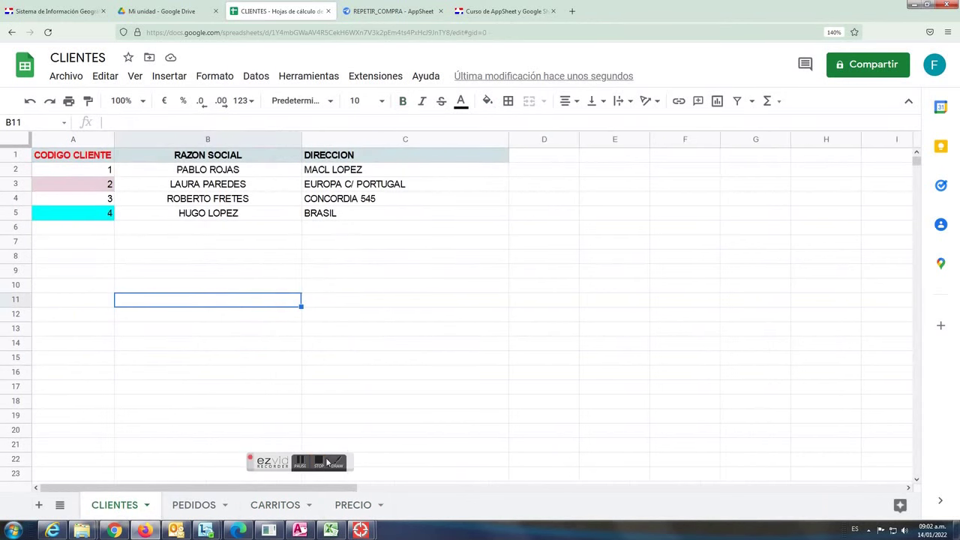
{"action": "left_click", "coordinate": [379, 12]}
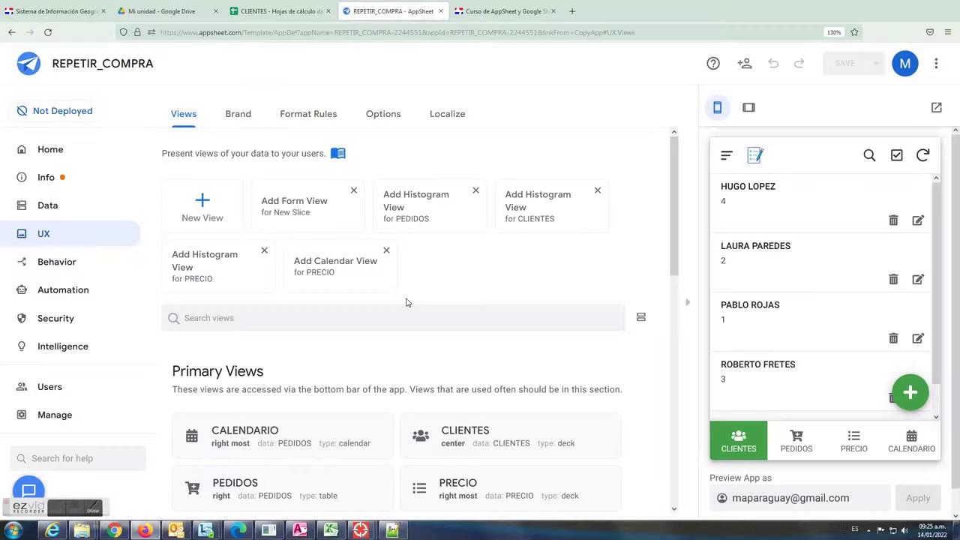
Give ACCION 1 the repeat icon in its Appearance settings.
{"action": "scroll", "coordinate": [407, 300], "scroll_direction": "down", "scroll_amount": 2}
{"action": "scroll", "coordinate": [374, 307], "scroll_direction": "down", "scroll_amount": 1}
{"action": "left_click", "coordinate": [66, 264]}
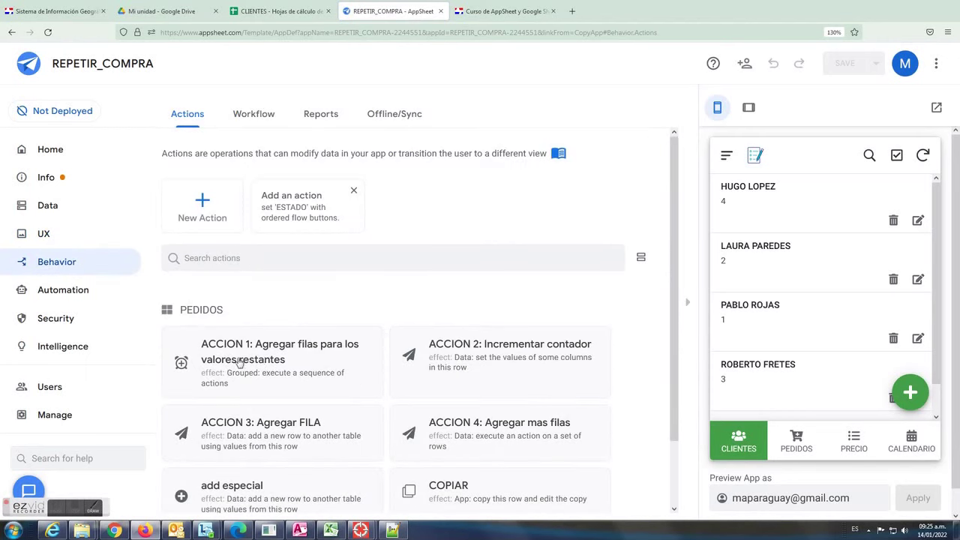
{"action": "left_click", "coordinate": [259, 359]}
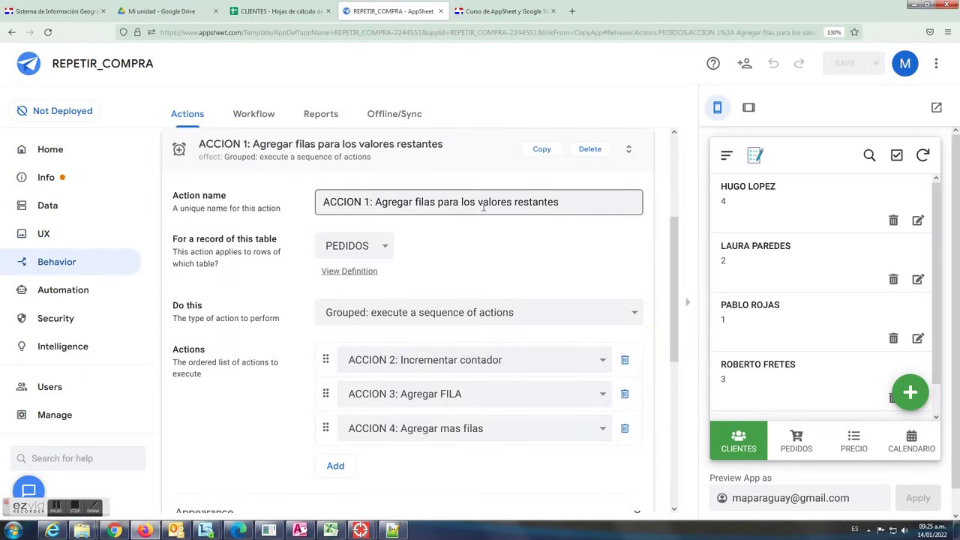
{"action": "triple_click", "coordinate": [575, 206]}
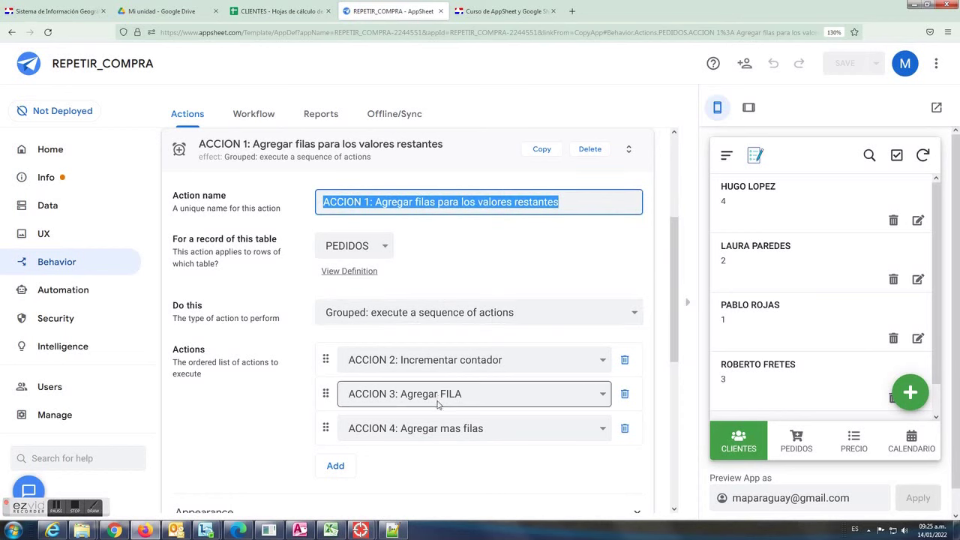
{"action": "scroll", "coordinate": [439, 427], "scroll_direction": "down", "scroll_amount": 2}
{"action": "scroll", "coordinate": [247, 416], "scroll_direction": "down", "scroll_amount": 1}
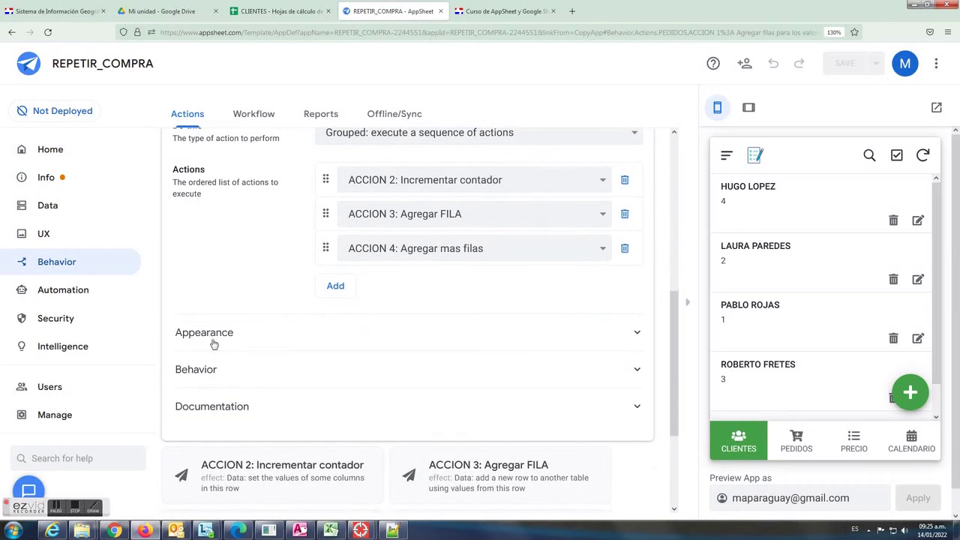
{"action": "left_click", "coordinate": [214, 335]}
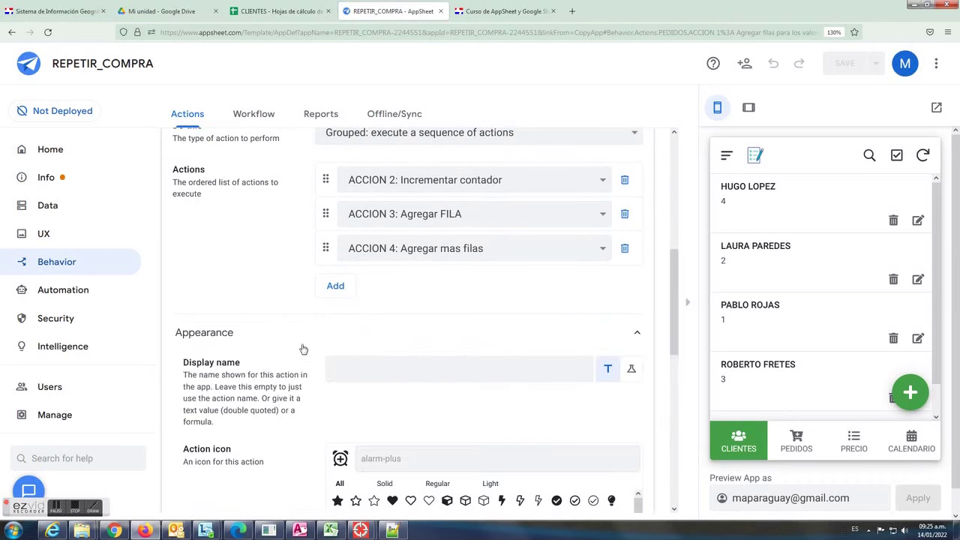
{"action": "left_click", "coordinate": [391, 458]}
{"action": "type", "text": "repea"}
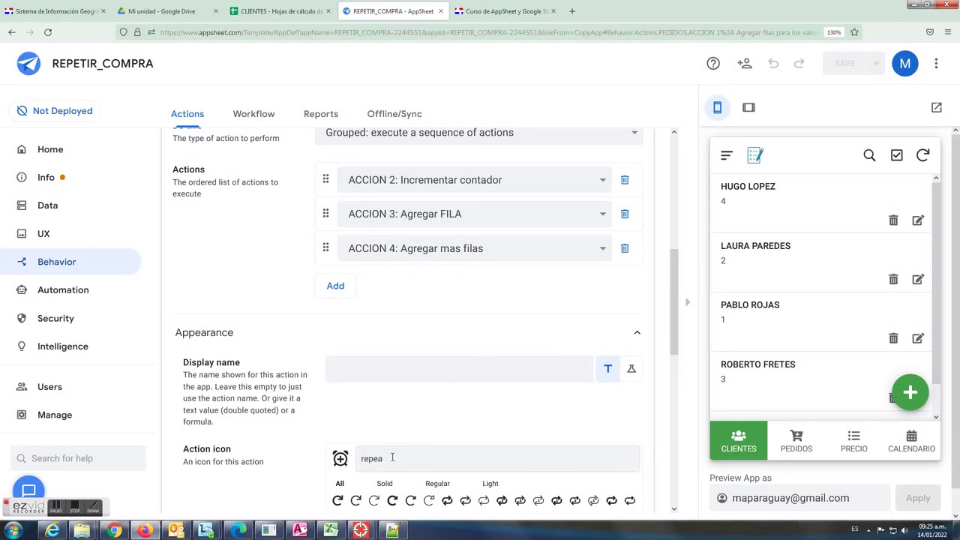
{"action": "left_click", "coordinate": [447, 500]}
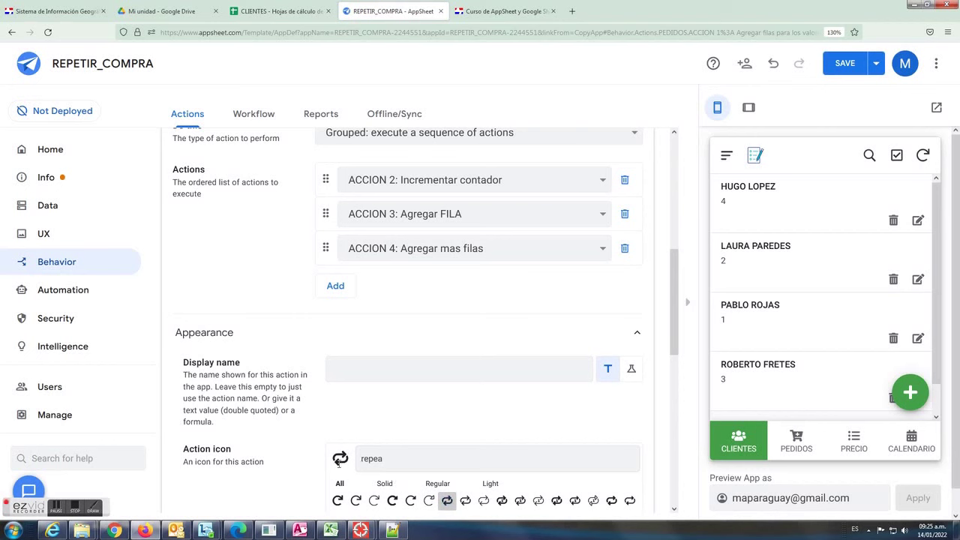
Copy ACCION 1's if(...) run condition from Expression Assistant into a Notepad++ document.
{"action": "scroll", "coordinate": [293, 428], "scroll_direction": "down", "scroll_amount": 2}
{"action": "scroll", "coordinate": [293, 435], "scroll_direction": "down", "scroll_amount": 3}
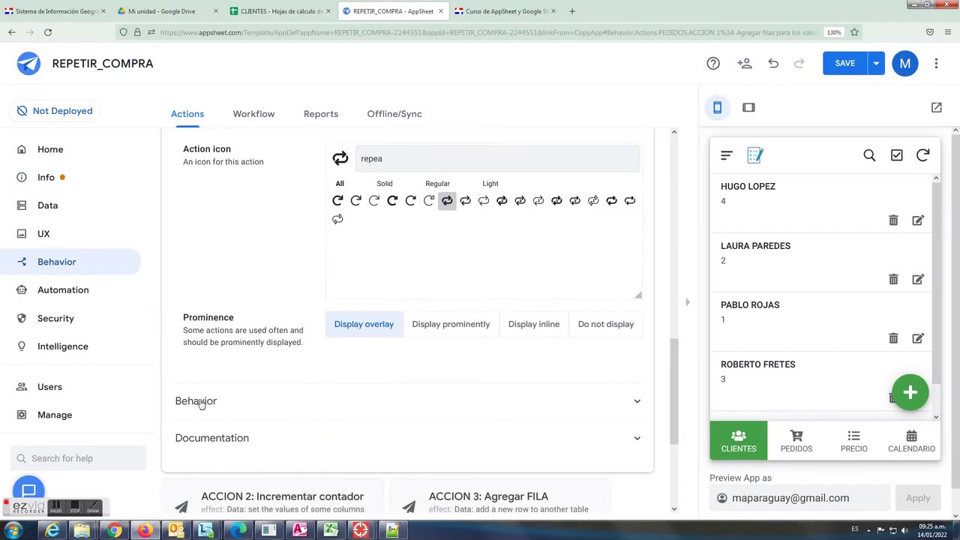
{"action": "left_click", "coordinate": [225, 401]}
{"action": "scroll", "coordinate": [371, 404], "scroll_direction": "down", "scroll_amount": 3}
{"action": "left_click", "coordinate": [472, 263]}
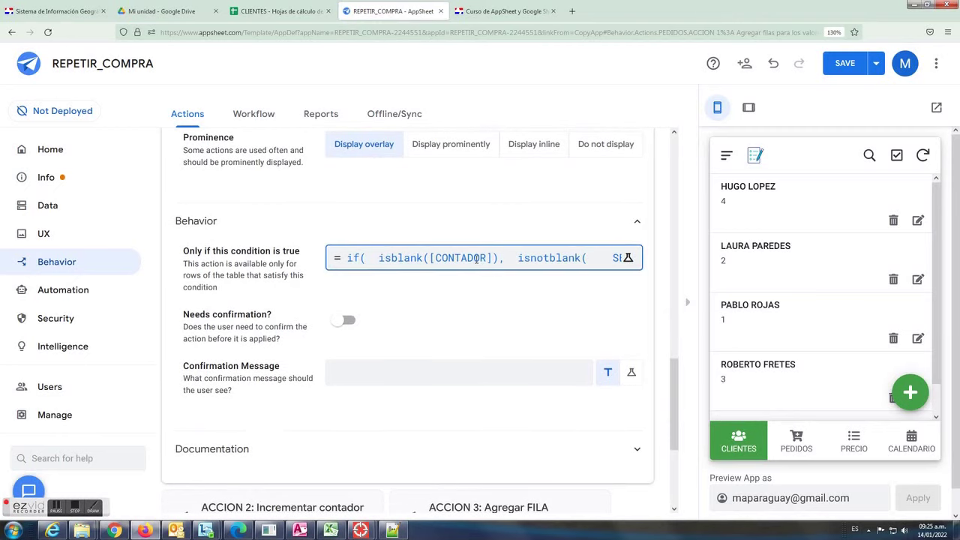
{"action": "mouse_move", "coordinate": [207, 283]}
{"action": "left_mouse_down"}
{"action": "mouse_move", "coordinate": [189, 162]}
{"action": "mouse_move", "coordinate": [220, 192]}
{"action": "left_mouse_up"}
{"action": "key", "text": "ctrl+c"}
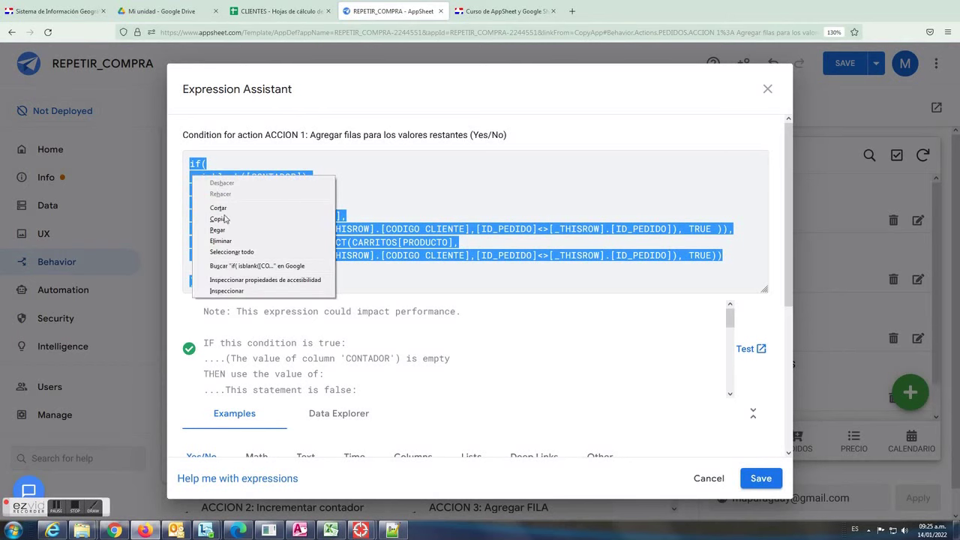
{"action": "left_click", "coordinate": [225, 218]}
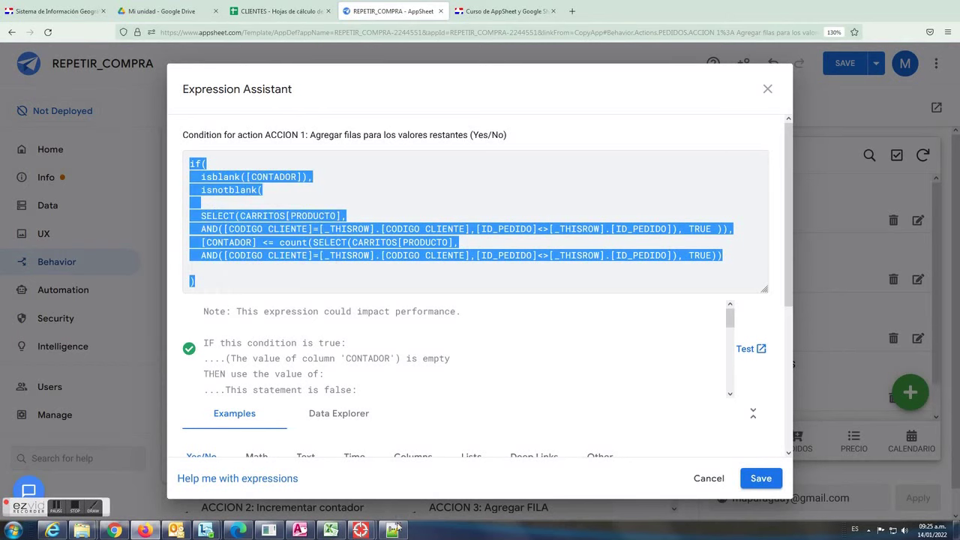
{"action": "left_click", "coordinate": [396, 530]}
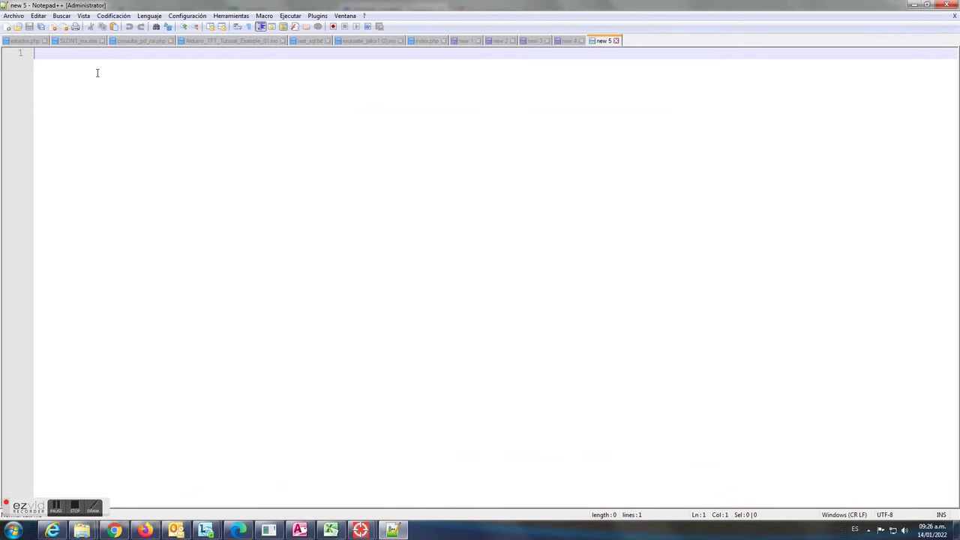
{"action": "key", "text": "ctrl+v"}
{"action": "scroll", "coordinate": [200, 183], "scroll_direction": "up", "scroll_amount": 3}
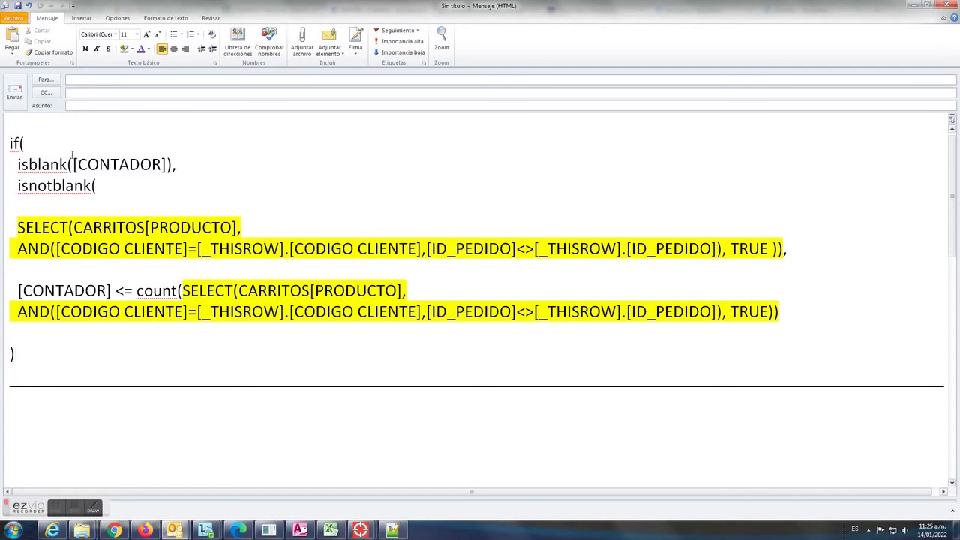
Read the notes, highlighting phrases like 'sin repetir', 'un cliente' and 'productos históricos'.
{"action": "scroll", "coordinate": [92, 361], "scroll_direction": "down", "scroll_amount": 3}
{"action": "scroll", "coordinate": [91, 361], "scroll_direction": "down", "scroll_amount": 1}
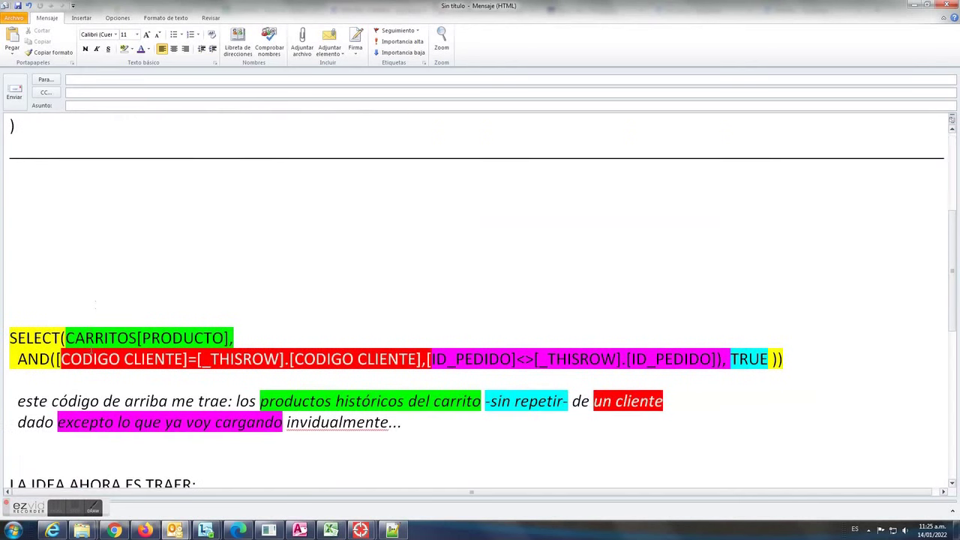
{"action": "scroll", "coordinate": [97, 302], "scroll_direction": "down", "scroll_amount": 1}
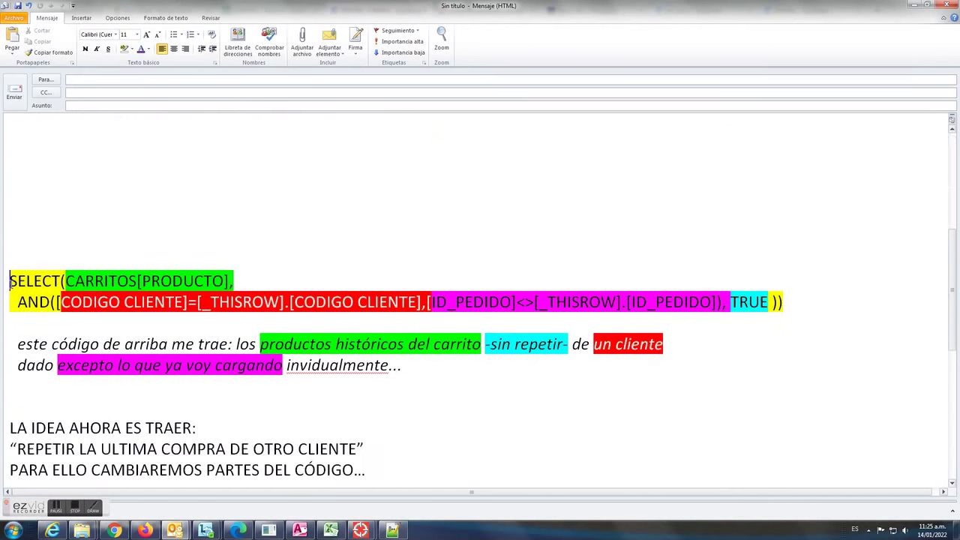
{"action": "left_click_drag", "start_coordinate": [10, 281], "coordinate": [274, 302]}
{"action": "left_click", "coordinate": [200, 428]}
{"action": "mouse_move", "coordinate": [16, 343]}
{"action": "left_mouse_down"}
{"action": "mouse_move", "coordinate": [484, 343]}
{"action": "mouse_move", "coordinate": [316, 378]}
{"action": "left_mouse_up"}
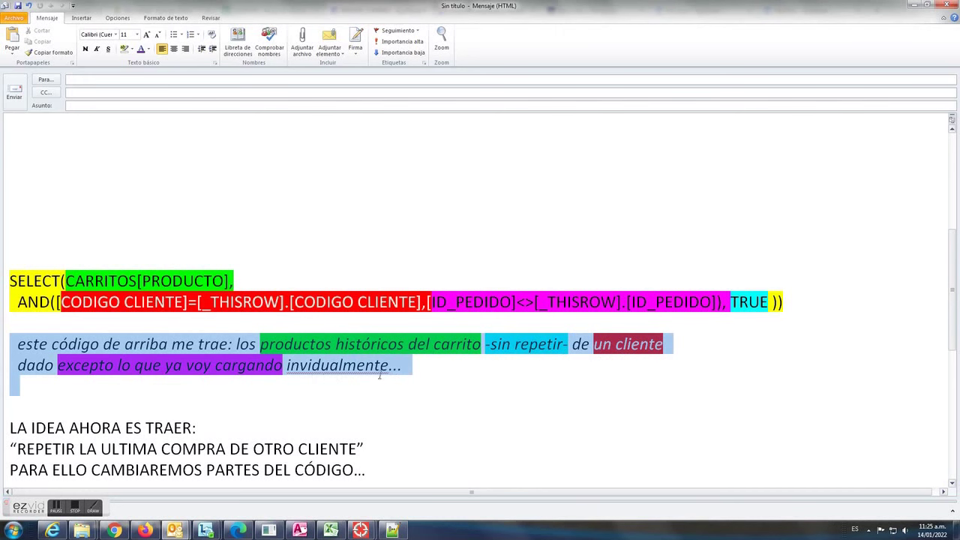
{"action": "key", "text": "Right"}
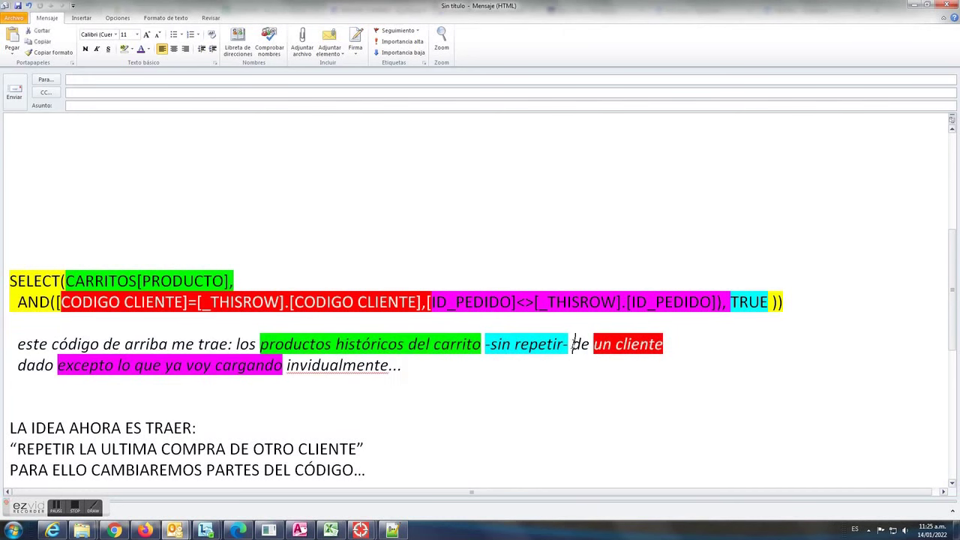
{"action": "left_click_drag", "start_coordinate": [573, 344], "coordinate": [486, 344]}
{"action": "left_click", "coordinate": [547, 388]}
{"action": "left_click_drag", "start_coordinate": [644, 346], "coordinate": [662, 345]}
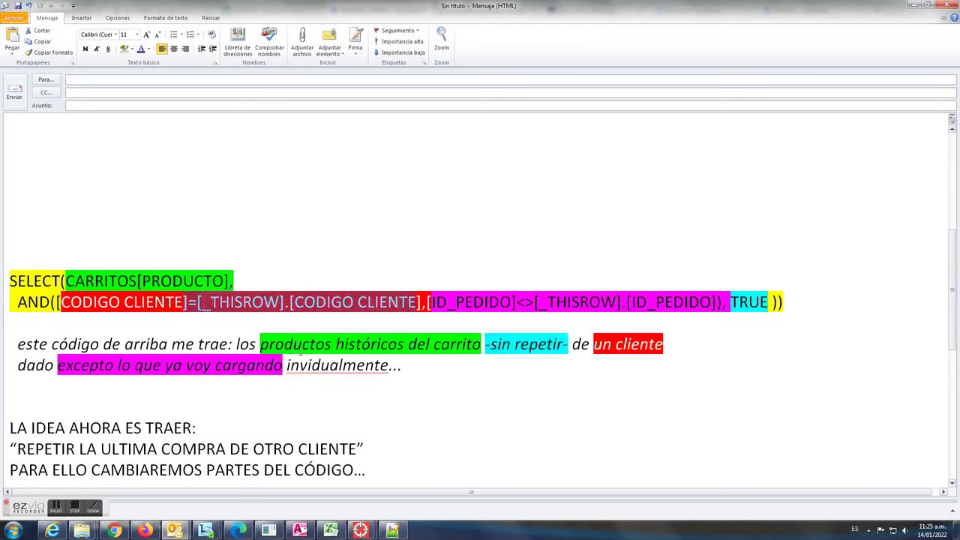
{"action": "left_click_drag", "start_coordinate": [260, 344], "coordinate": [387, 339]}
{"action": "left_click_drag", "start_coordinate": [241, 283], "coordinate": [66, 282]}
{"action": "left_click_drag", "start_coordinate": [283, 365], "coordinate": [57, 365]}
{"action": "left_click", "coordinate": [450, 286]}
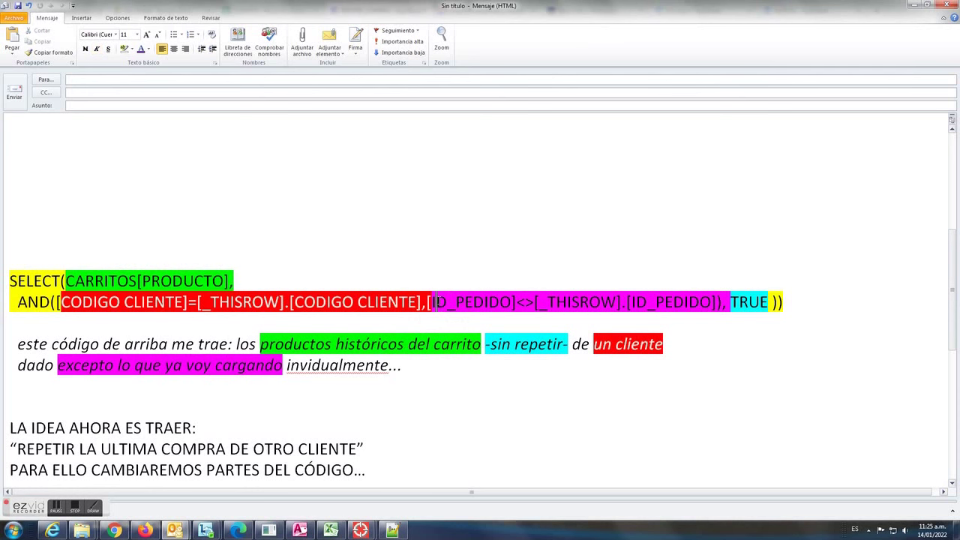
{"action": "scroll", "coordinate": [408, 365], "scroll_direction": "down", "scroll_amount": 2}
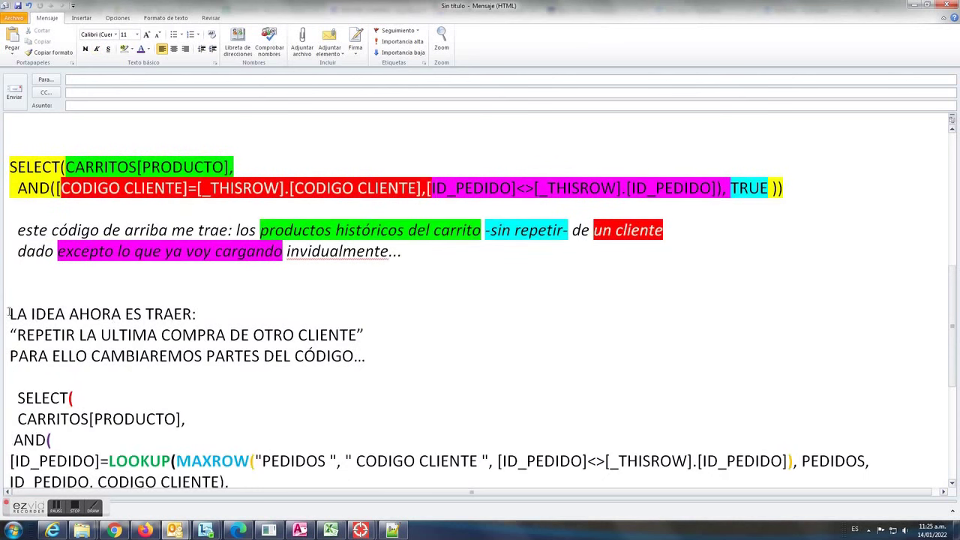
{"action": "left_click_drag", "start_coordinate": [9, 313], "coordinate": [359, 359]}
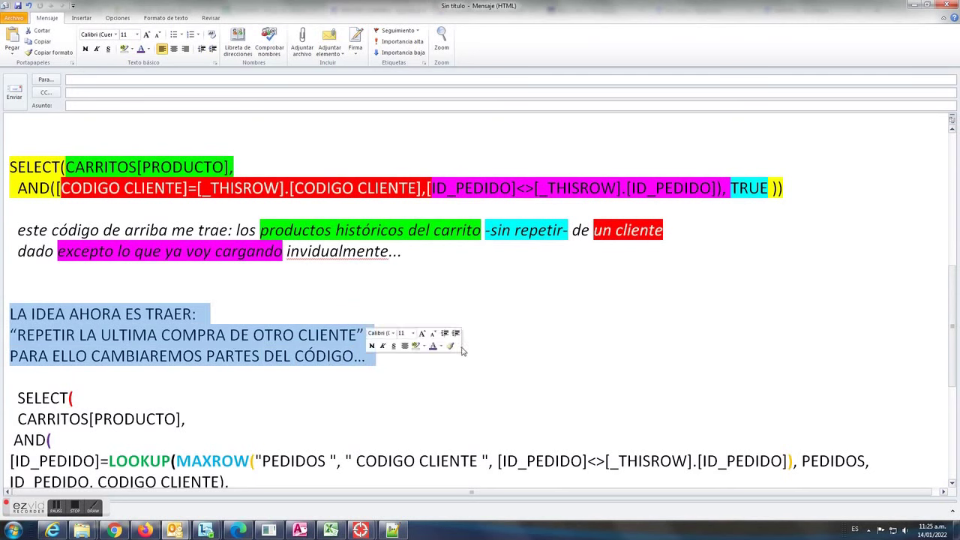
Copy the new SELECT block built on LOOKUP and MAXROW from the message.
{"action": "scroll", "coordinate": [561, 347], "scroll_direction": "down", "scroll_amount": 1}
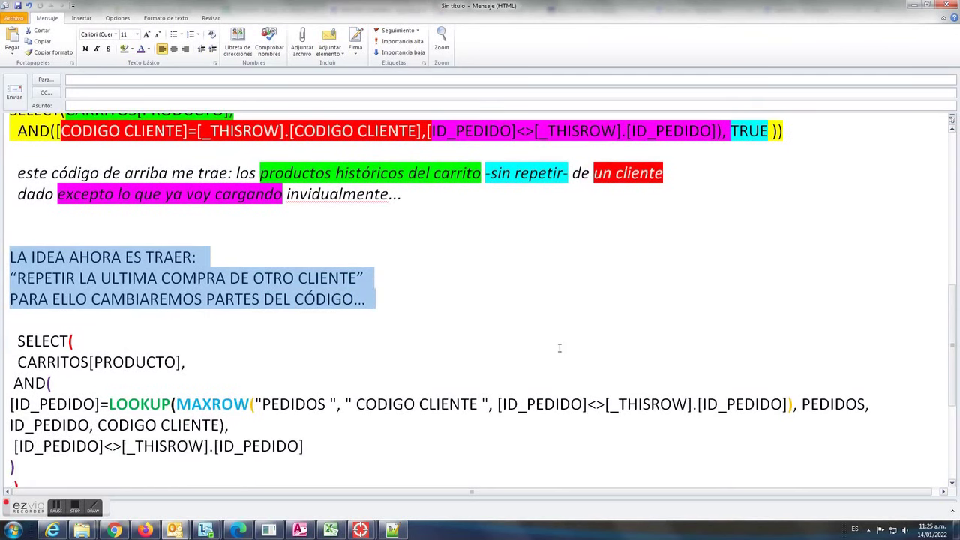
{"action": "scroll", "coordinate": [480, 345], "scroll_direction": "down", "scroll_amount": 3}
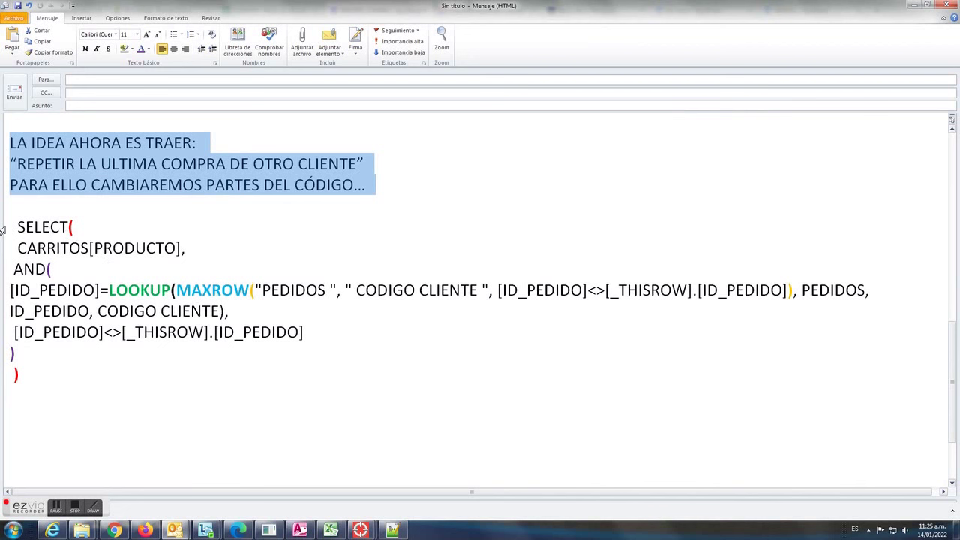
{"action": "left_click_drag", "start_coordinate": [14, 226], "coordinate": [70, 381]}
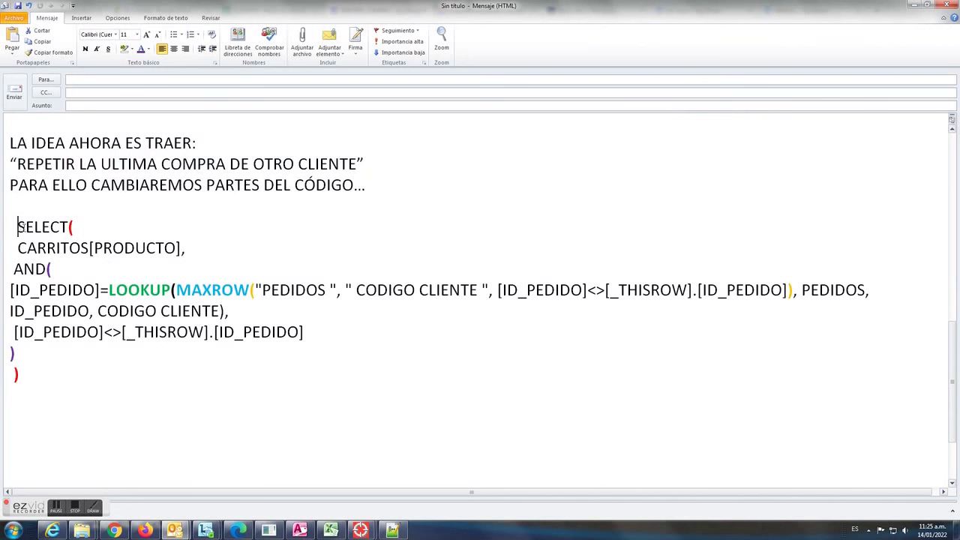
{"action": "right_click", "coordinate": [73, 343]}
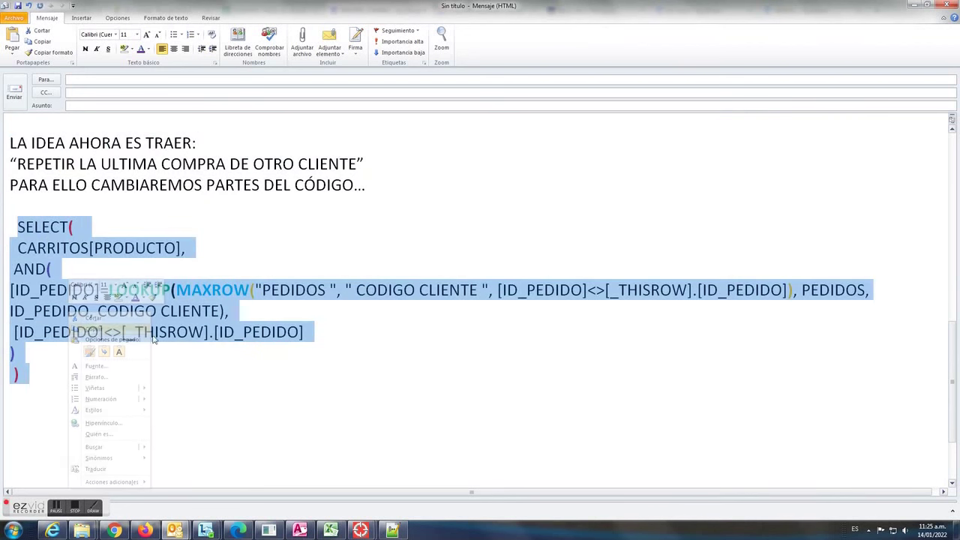
Paste the LOOKUP/MAXROW block over the SELECT expressions on lines 5–6 and 13–14.
{"action": "left_click", "coordinate": [391, 531]}
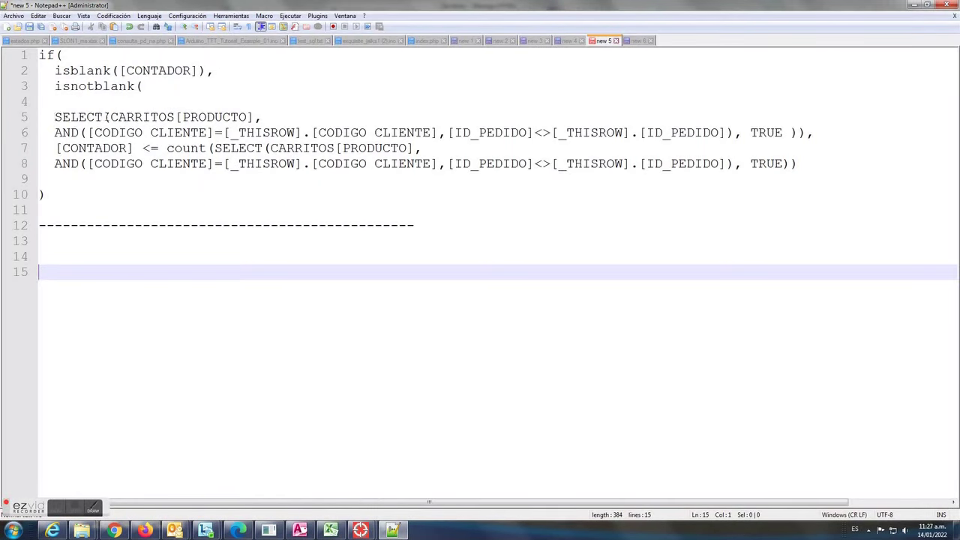
{"action": "left_click", "coordinate": [106, 117]}
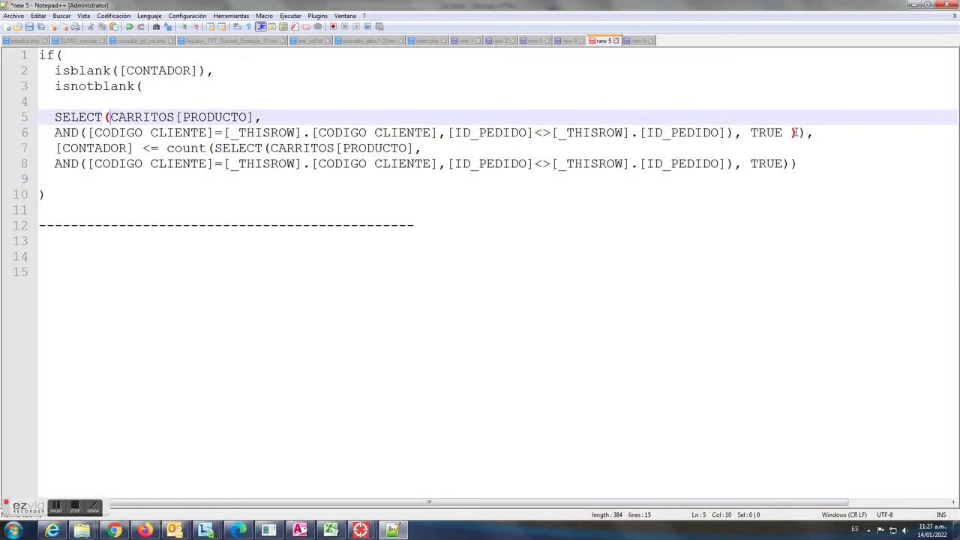
{"action": "left_click_drag", "start_coordinate": [795, 132], "coordinate": [55, 117]}
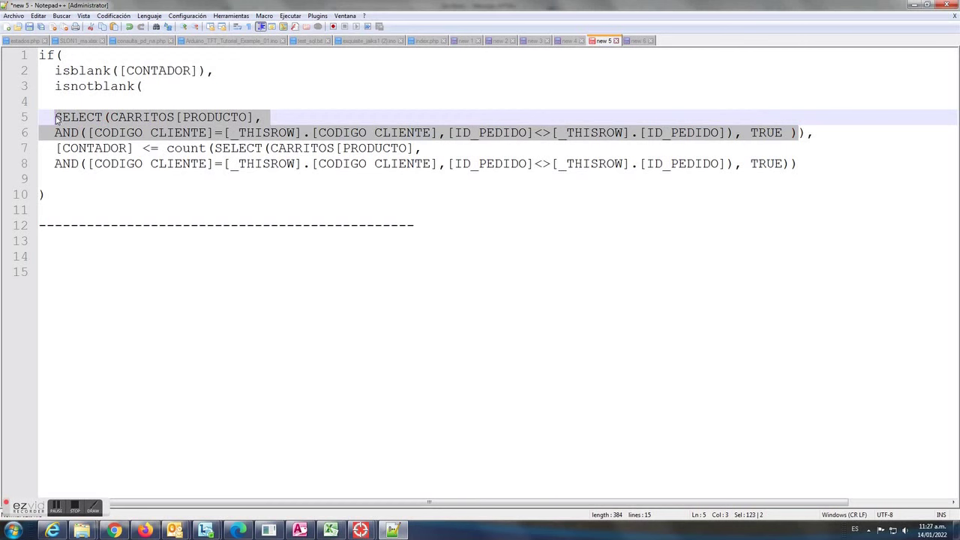
{"action": "key", "text": "ctrl+v"}
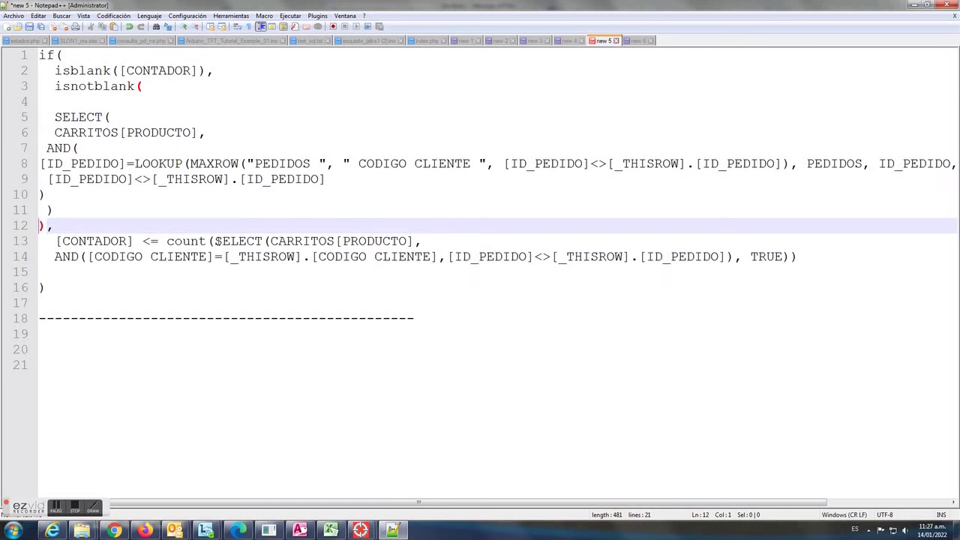
{"action": "left_click", "coordinate": [269, 241]}
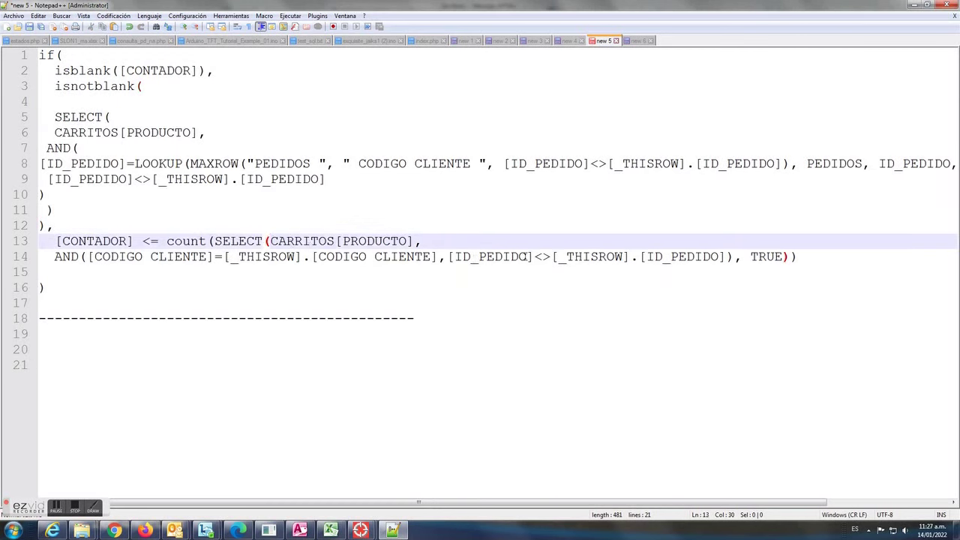
{"action": "left_click_drag", "start_coordinate": [790, 257], "coordinate": [214, 240]}
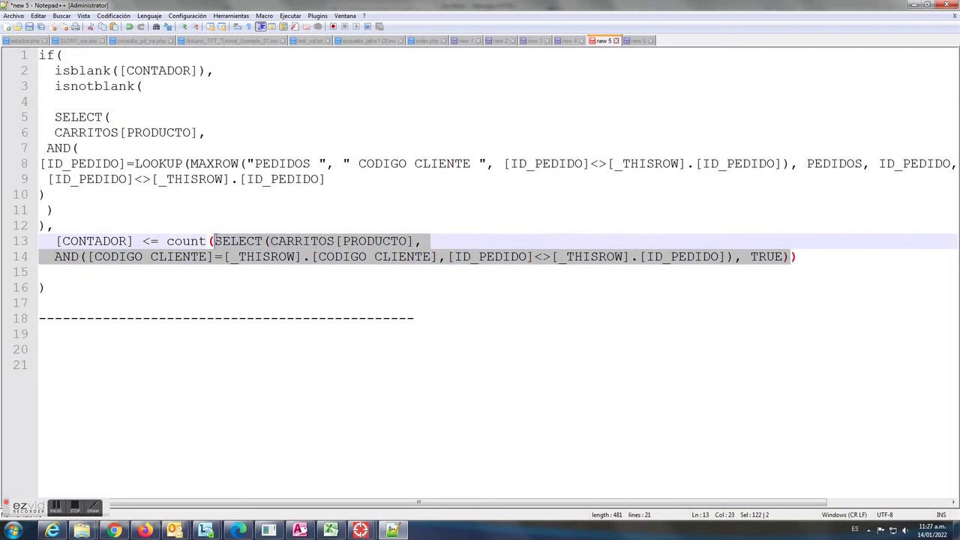
{"action": "key", "text": "ctrl+v"}
Copy the entire updated if formula from Notepad++.
{"action": "left_click_drag", "start_coordinate": [43, 380], "coordinate": [2, 53]}
{"action": "right_click", "coordinate": [73, 86]}
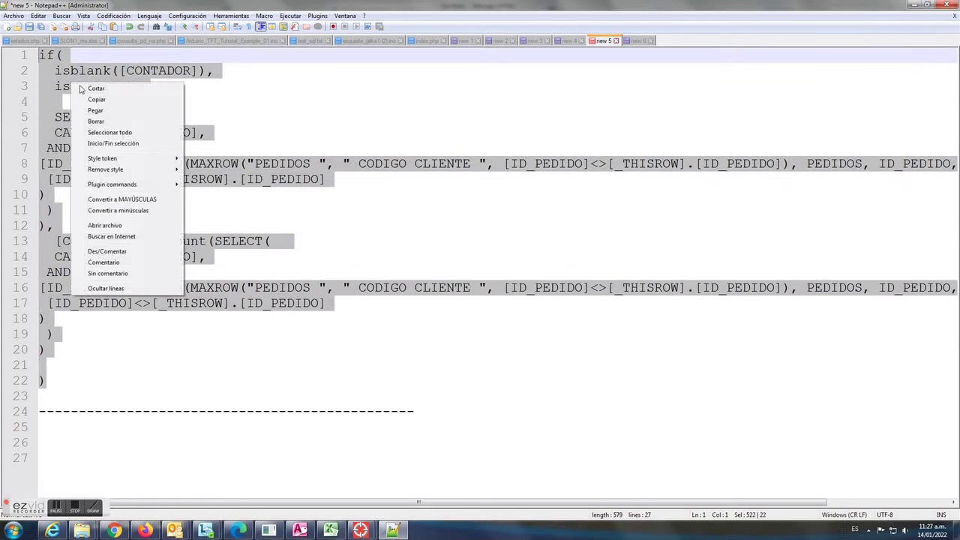
{"action": "left_click", "coordinate": [110, 100]}
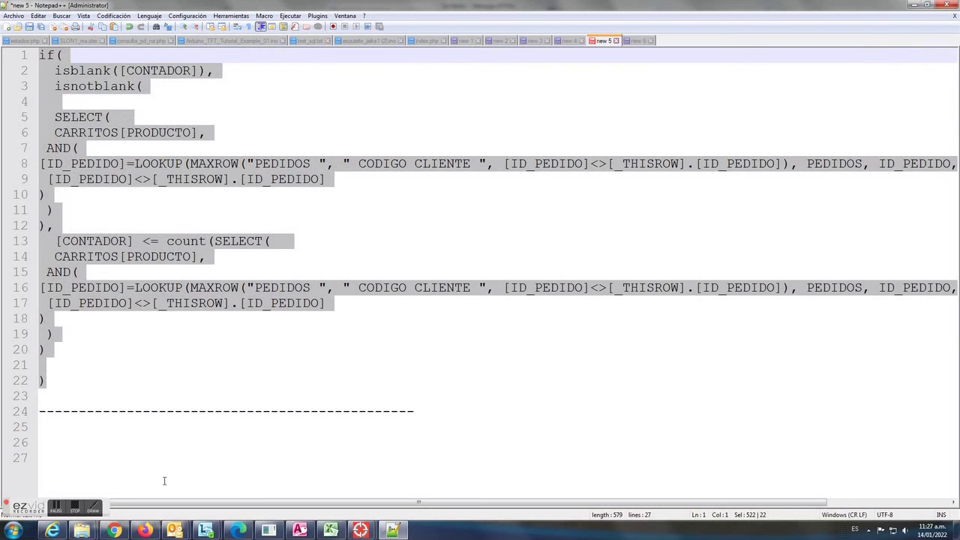
{"action": "left_click", "coordinate": [144, 530]}
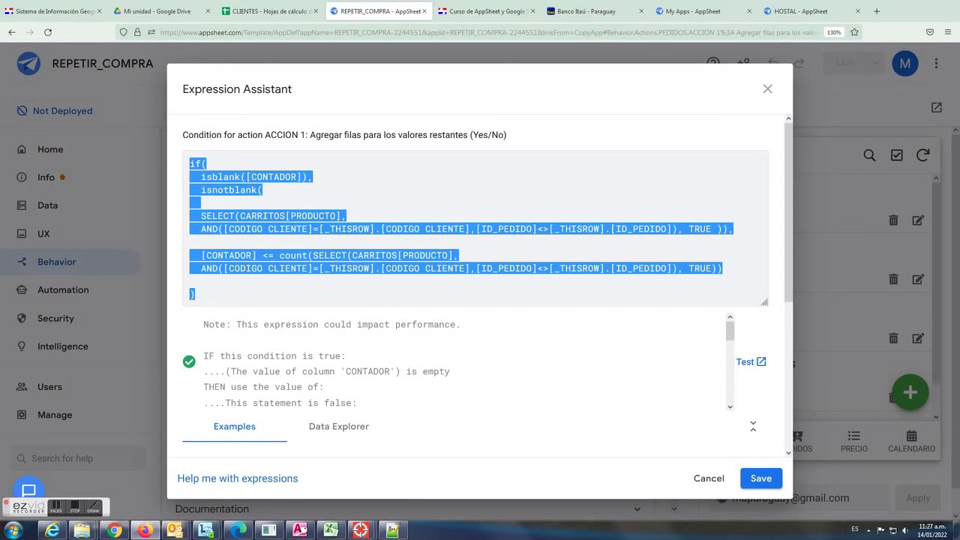
Paste the updated LOOKUP(MAXROW(...)) formula as ACCION 1's condition, confirm it, and save the app.
{"action": "right_click", "coordinate": [234, 214]}
{"action": "left_click", "coordinate": [274, 268]}
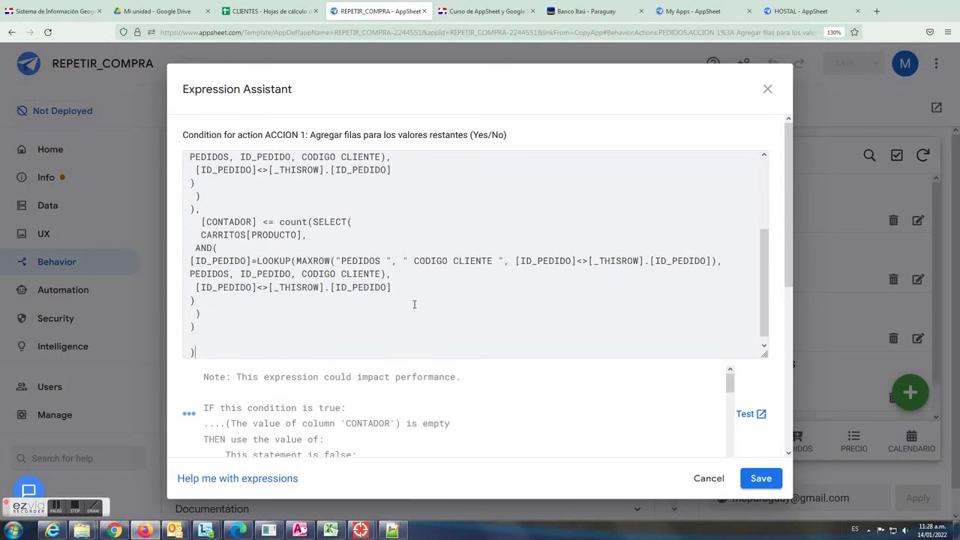
{"action": "scroll", "coordinate": [413, 304], "scroll_direction": "up", "scroll_amount": 3}
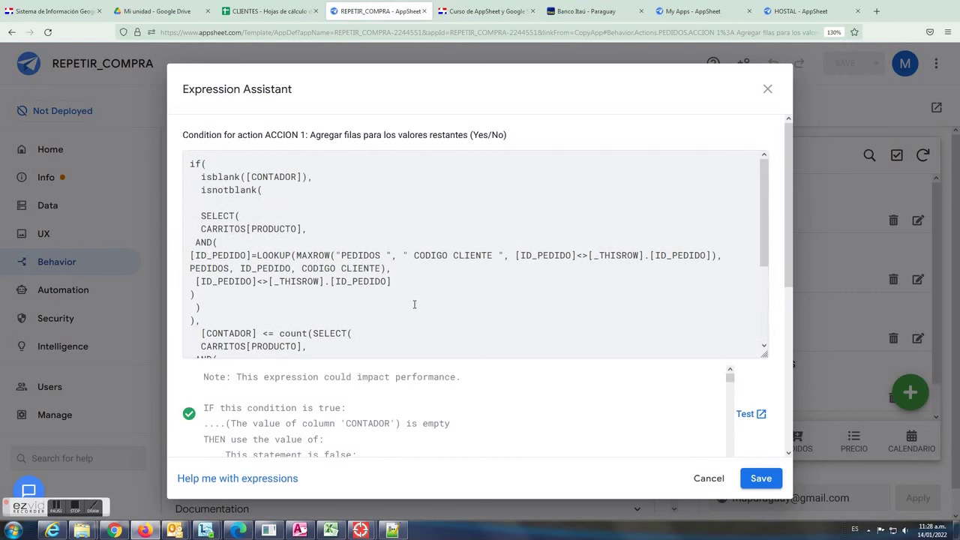
{"action": "scroll", "coordinate": [414, 303], "scroll_direction": "down", "scroll_amount": 3}
{"action": "left_click", "coordinate": [760, 478]}
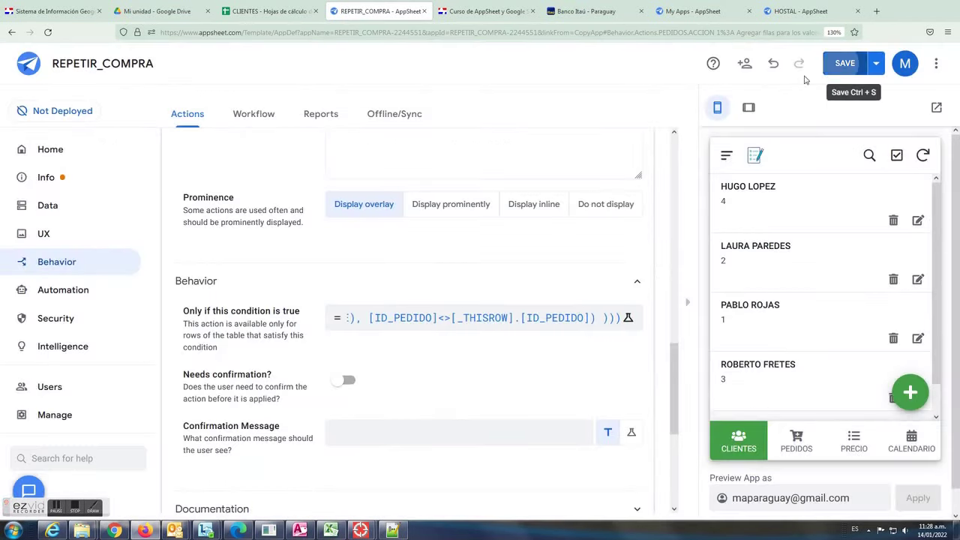
{"action": "left_click", "coordinate": [845, 63]}
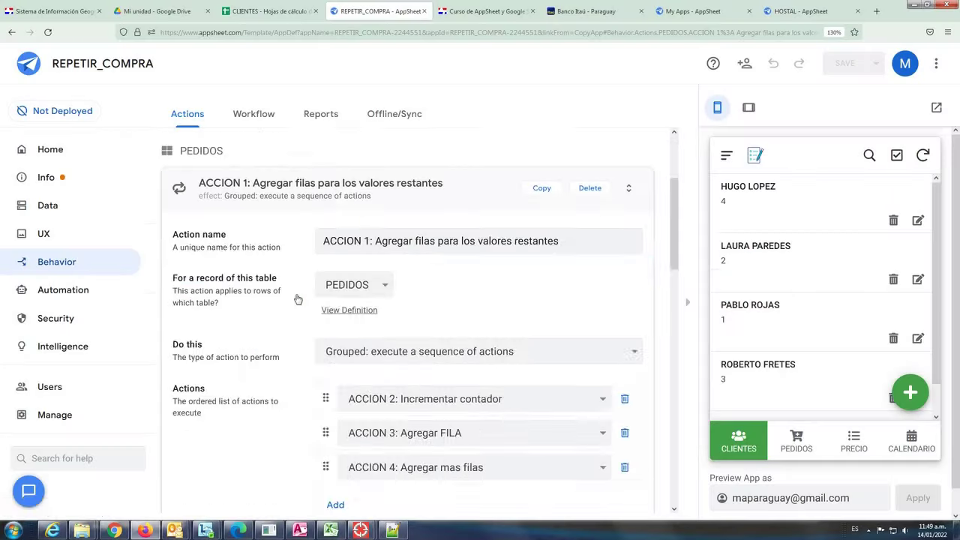
{"action": "scroll", "coordinate": [300, 296], "scroll_direction": "up", "scroll_amount": 2}
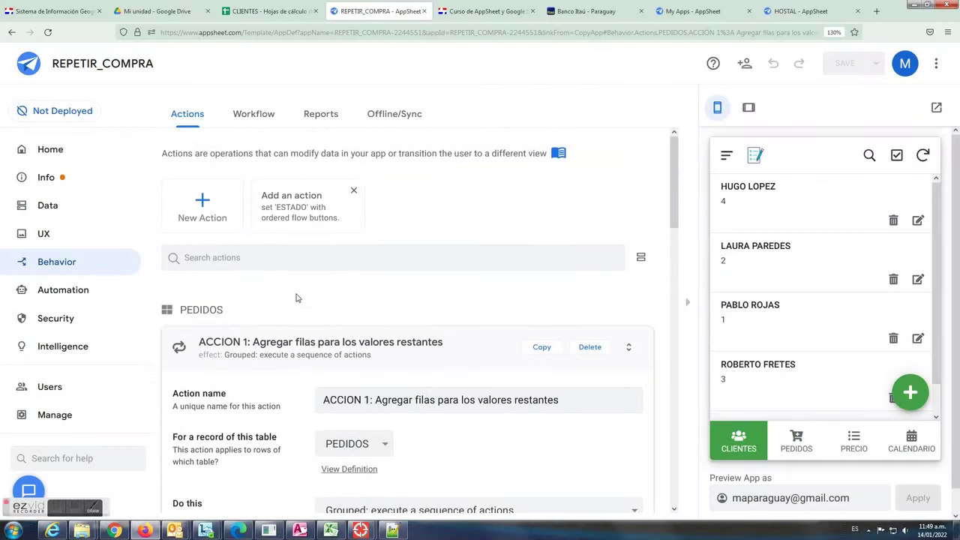
Review ACCION 2 Incrementar contador and its CONTADOR value expression without changes.
{"action": "left_click", "coordinate": [427, 358]}
{"action": "left_click", "coordinate": [461, 357]}
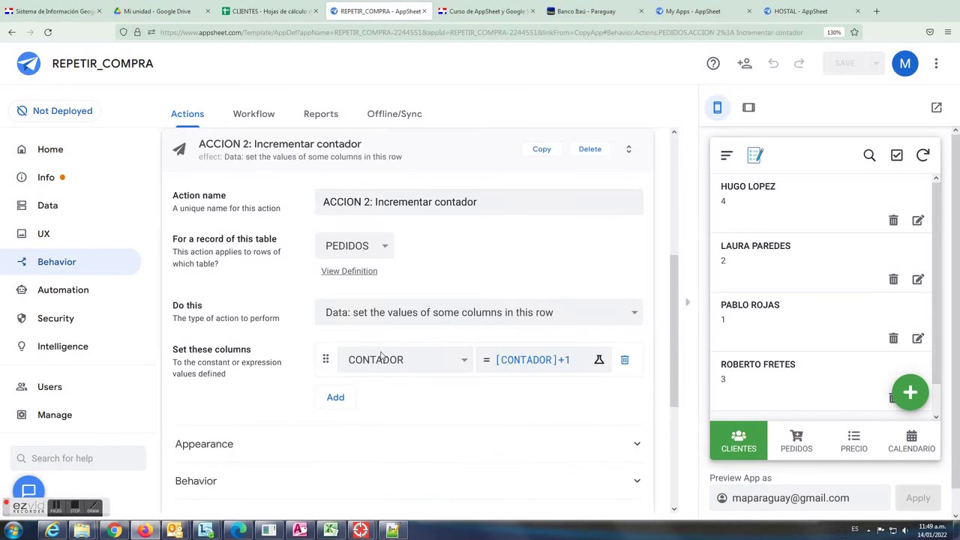
{"action": "left_click", "coordinate": [530, 359]}
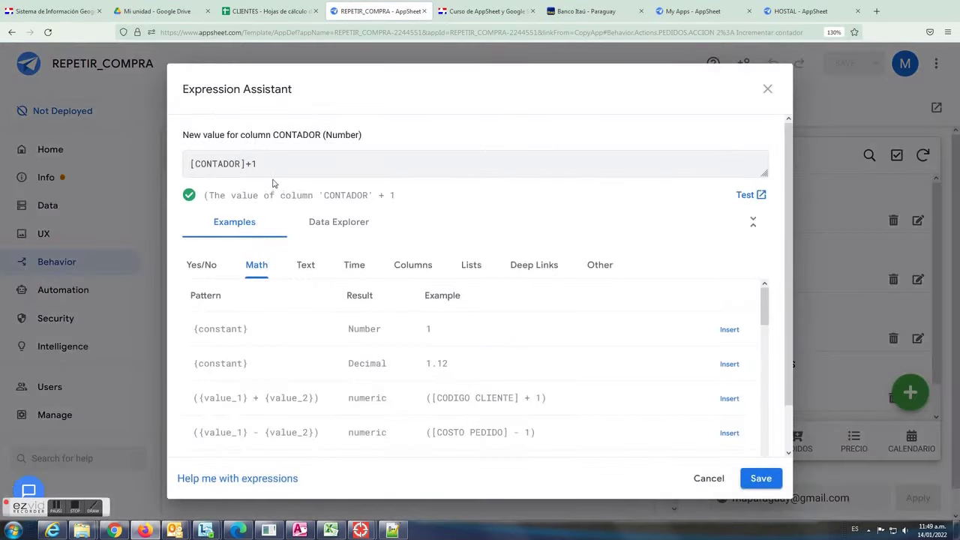
{"action": "key", "text": "ctrl+a"}
{"action": "left_click", "coordinate": [767, 88]}
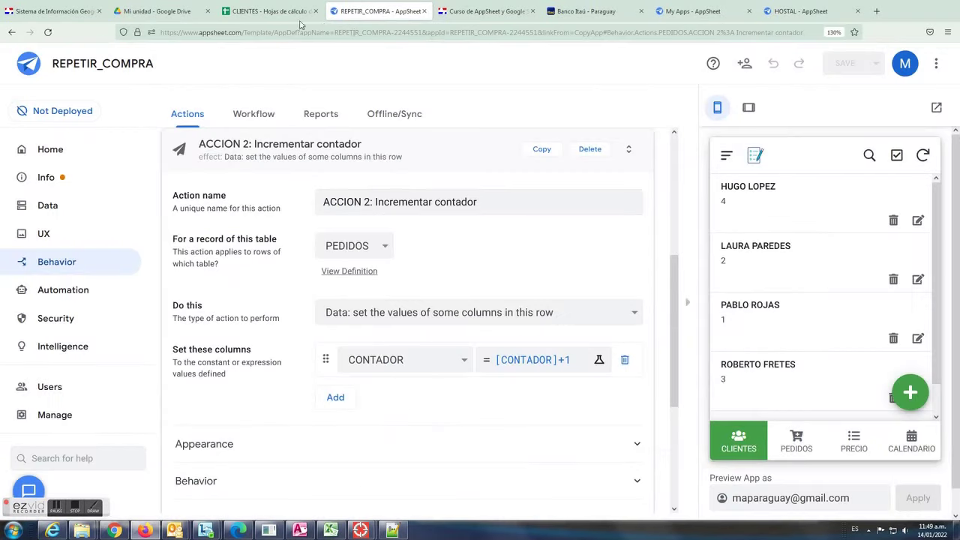
Check the newest order's empty CONTADOR in PEDIDOS, then expand ACCION 3: Agregar FILA.
{"action": "left_click", "coordinate": [266, 12]}
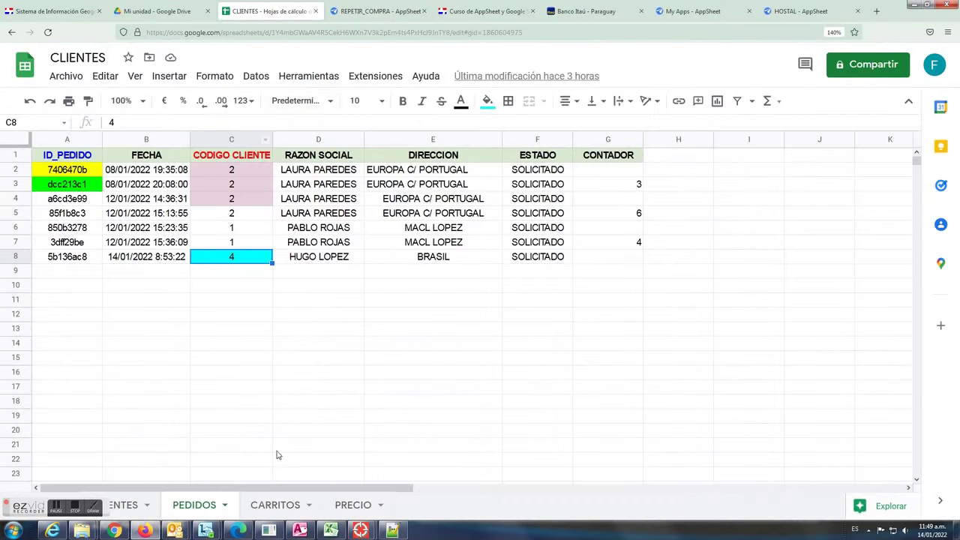
{"action": "left_click", "coordinate": [607, 154]}
{"action": "left_click", "coordinate": [604, 258]}
{"action": "left_click", "coordinate": [373, 11]}
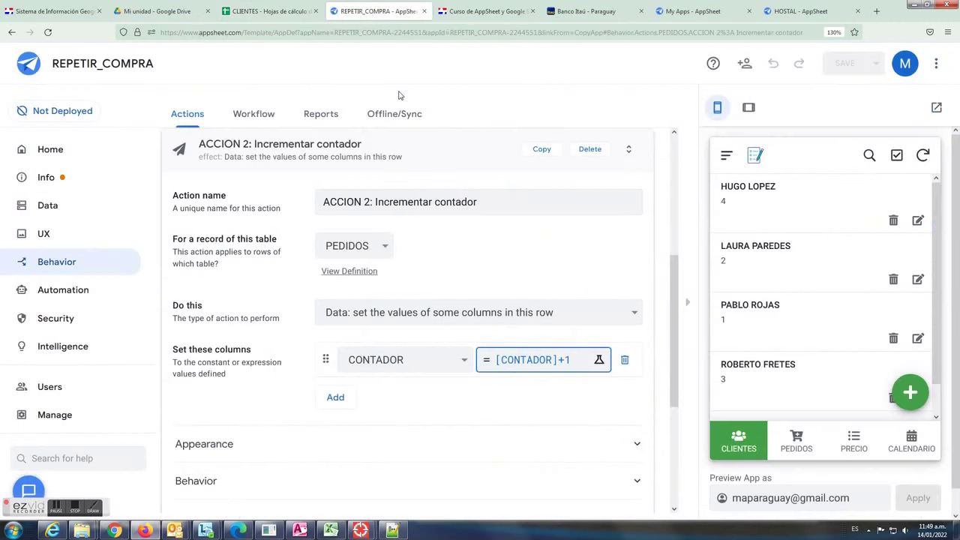
{"action": "left_click", "coordinate": [457, 155]}
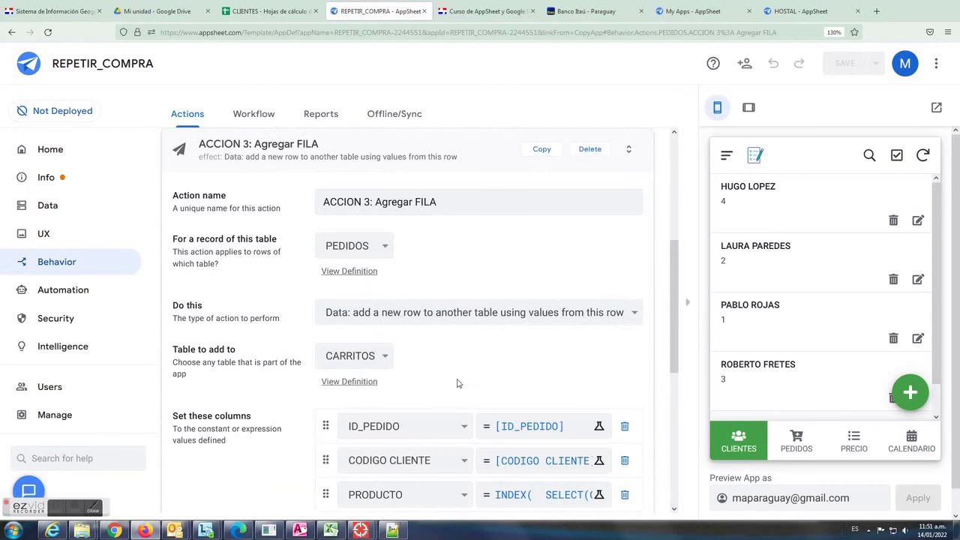
Review ACCION 3's ID_PEDIDO and CODIGO CLIENTE value expressions.
{"action": "scroll", "coordinate": [487, 375], "scroll_direction": "down", "scroll_amount": 1}
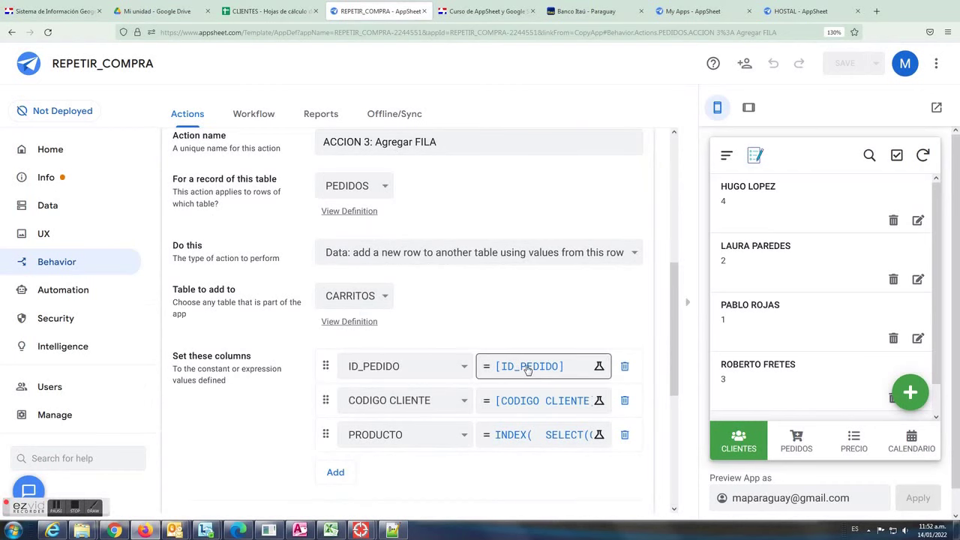
{"action": "left_click", "coordinate": [530, 366]}
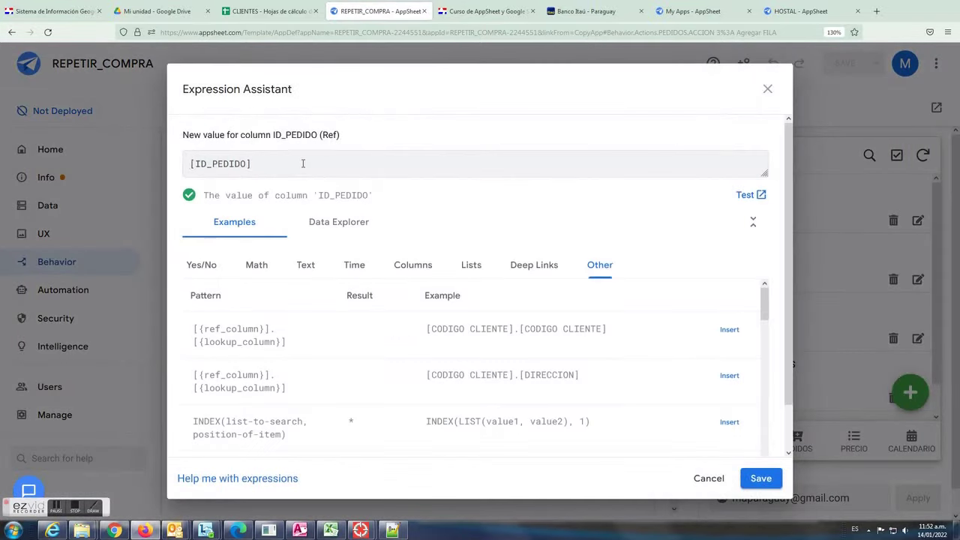
{"action": "left_click", "coordinate": [767, 88]}
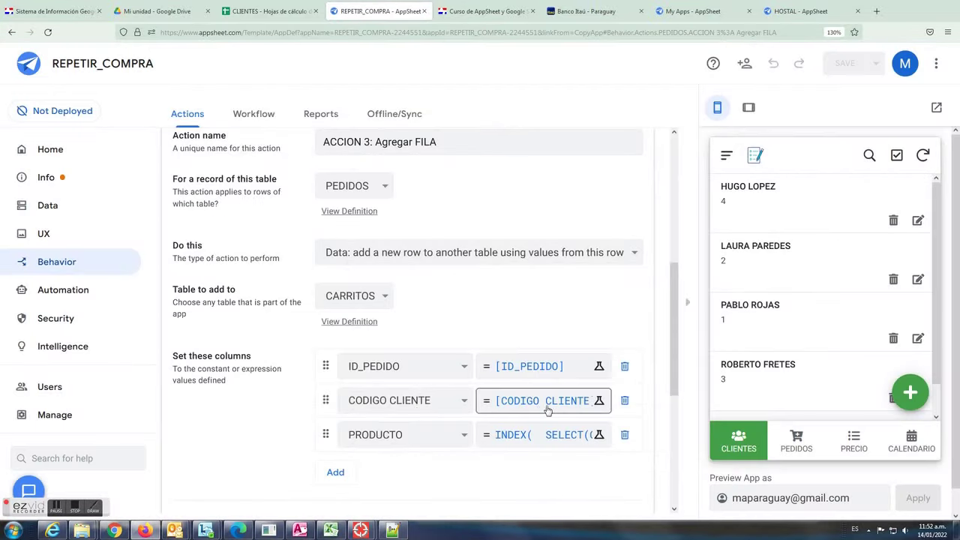
{"action": "left_click", "coordinate": [538, 393]}
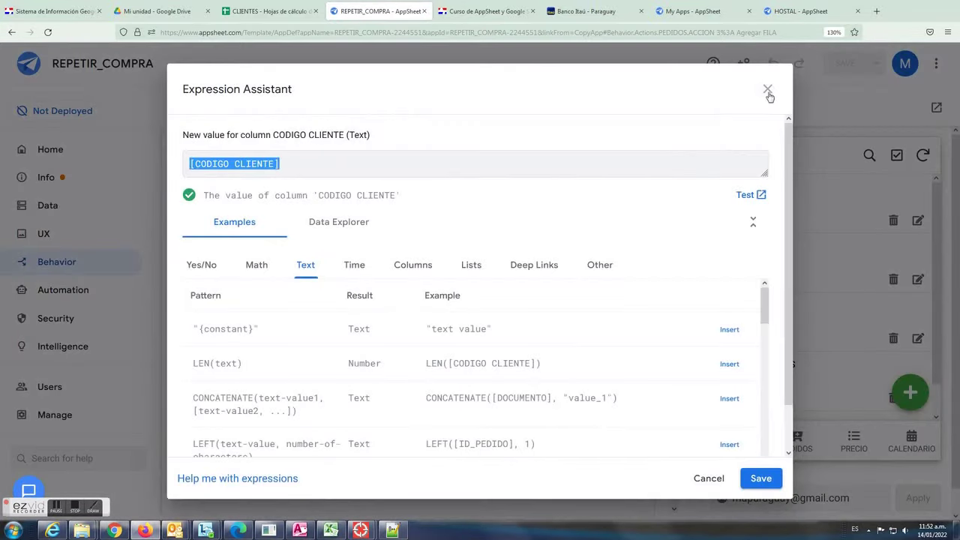
{"action": "left_click", "coordinate": [767, 88]}
Replace the old SELECT in PRODUCTO's formula with the new LOOKUP/MAXROW SELECT from Outlook, and save.
{"action": "left_click", "coordinate": [540, 434]}
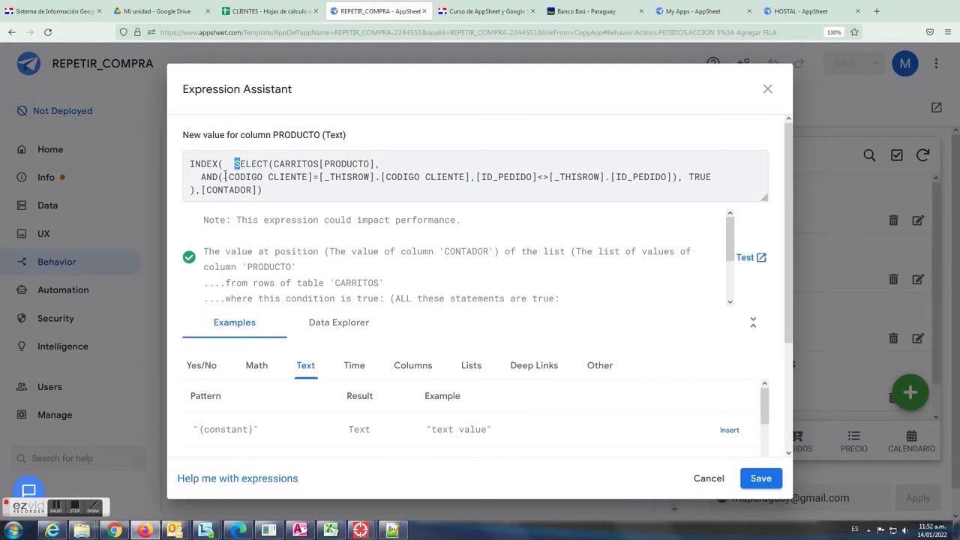
{"action": "left_click_drag", "start_coordinate": [225, 176], "coordinate": [197, 189]}
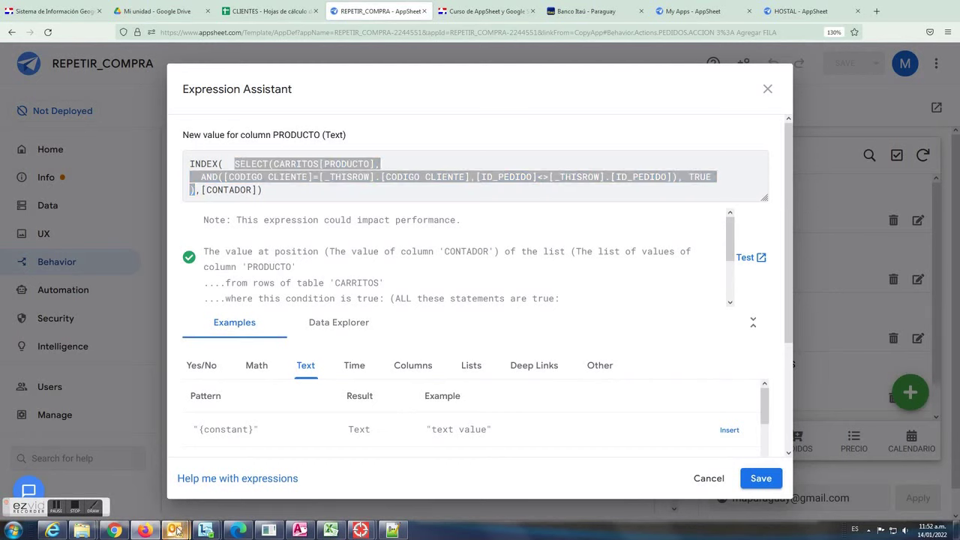
{"action": "left_click", "coordinate": [175, 530]}
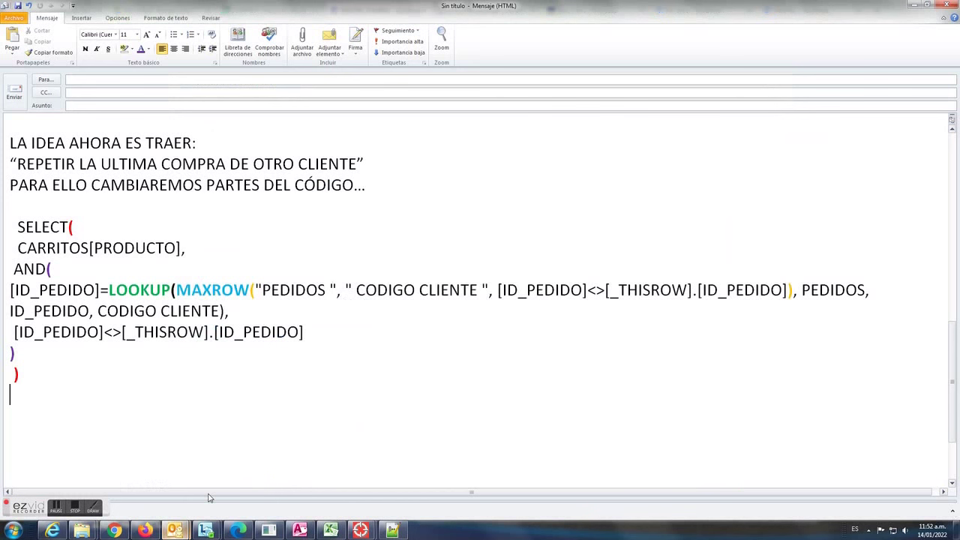
{"action": "left_click_drag", "start_coordinate": [18, 226], "coordinate": [23, 375]}
{"action": "right_click", "coordinate": [42, 289]}
{"action": "left_click", "coordinate": [66, 306]}
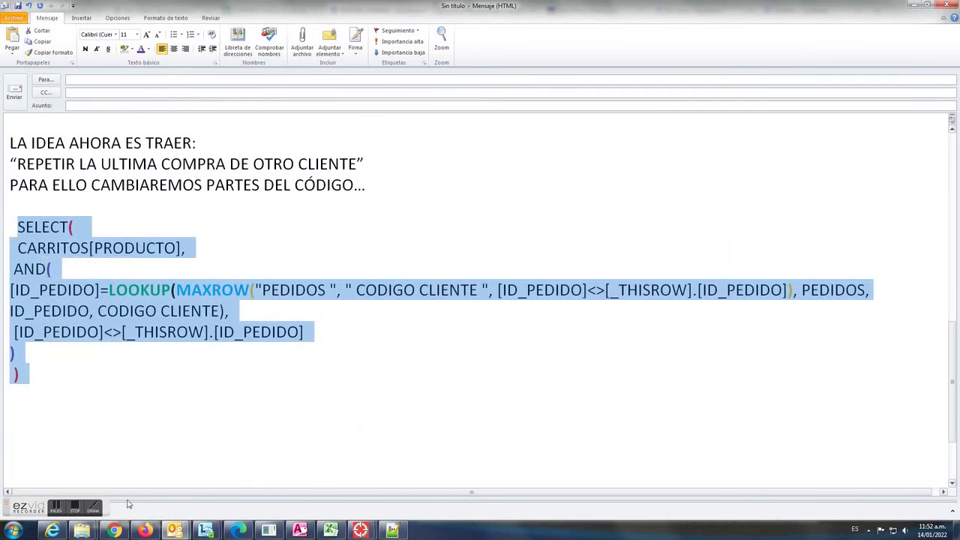
{"action": "left_click", "coordinate": [146, 530]}
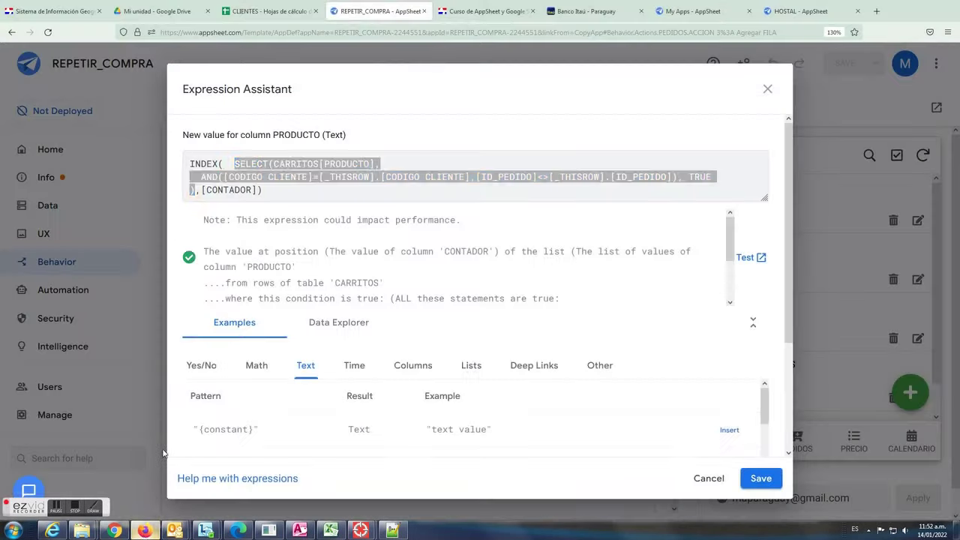
{"action": "right_click", "coordinate": [306, 178]}
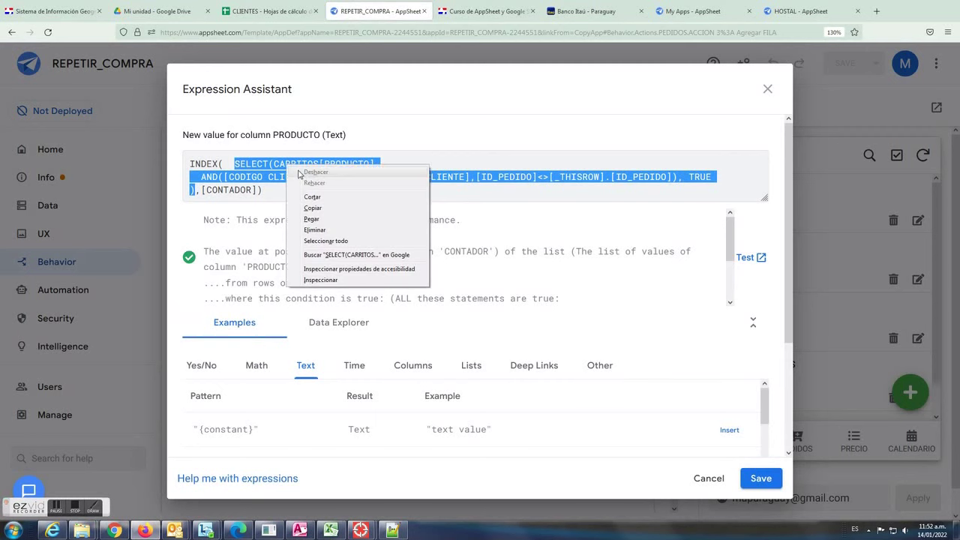
{"action": "left_click", "coordinate": [325, 217]}
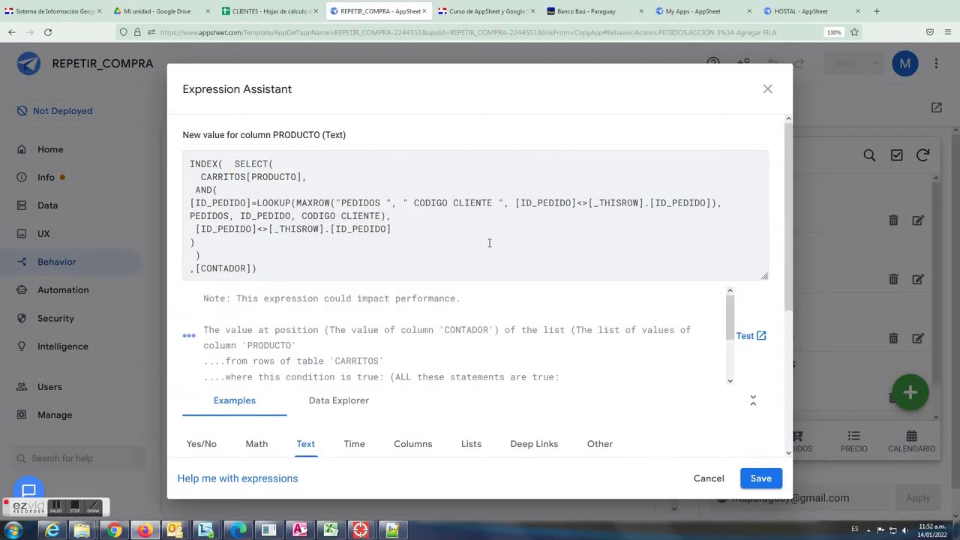
{"action": "left_click", "coordinate": [756, 481]}
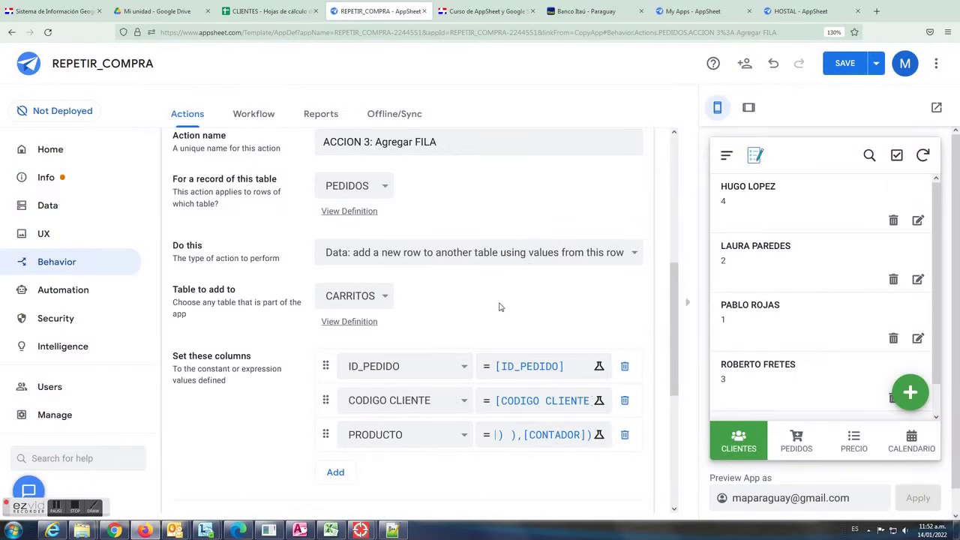
{"action": "scroll", "coordinate": [330, 382], "scroll_direction": "down", "scroll_amount": 2}
Paste the LOOKUP/MAXROW SELECT into the 'Only if this condition is true' expression, removing ', TRUE' and an extra ')'.
{"action": "scroll", "coordinate": [303, 412], "scroll_direction": "down", "scroll_amount": 2}
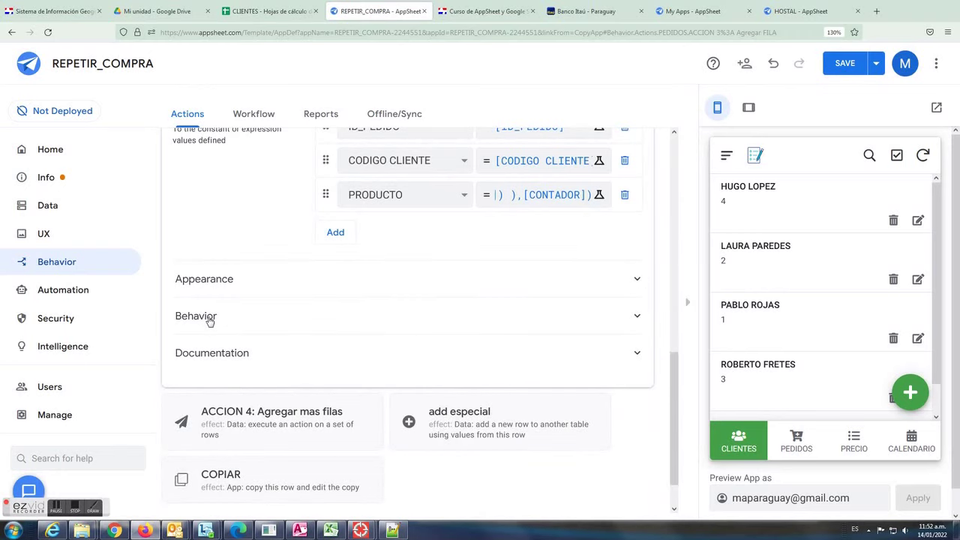
{"action": "left_click", "coordinate": [200, 318]}
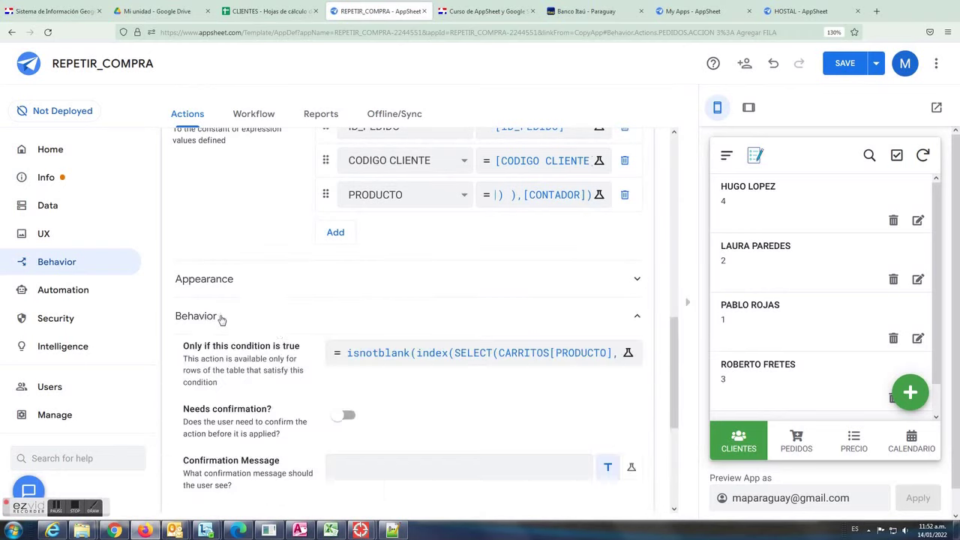
{"action": "left_click", "coordinate": [403, 361]}
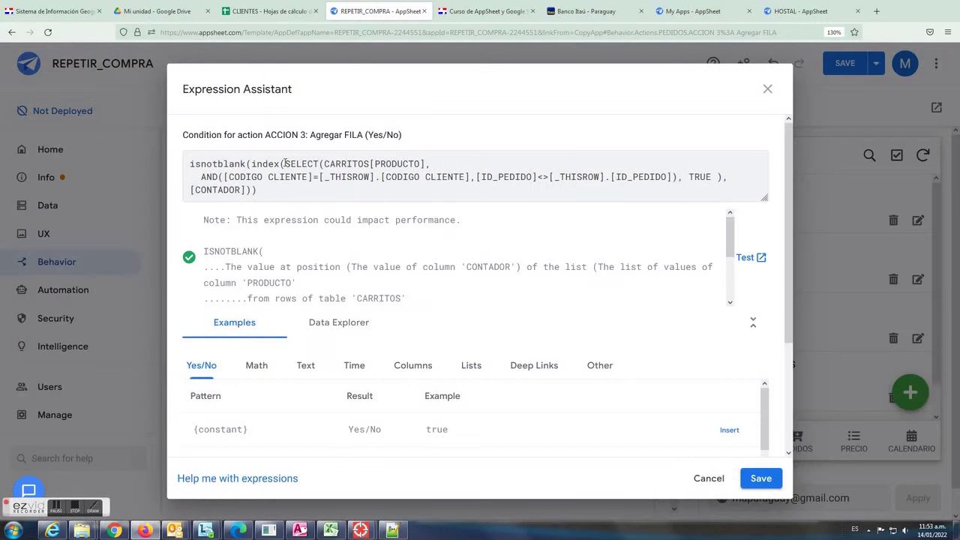
{"action": "left_click_drag", "start_coordinate": [285, 163], "coordinate": [673, 177]}
{"action": "right_click", "coordinate": [655, 178]}
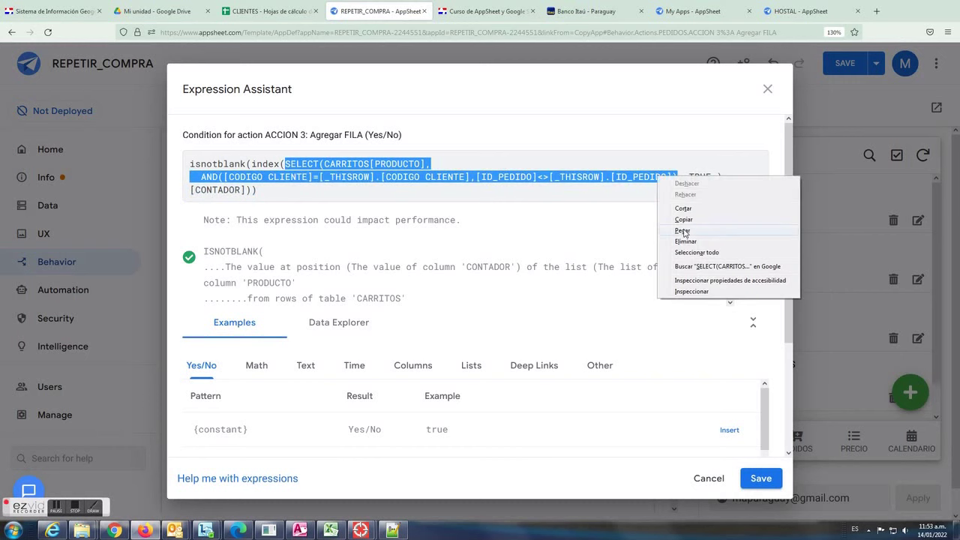
{"action": "left_click", "coordinate": [675, 225]}
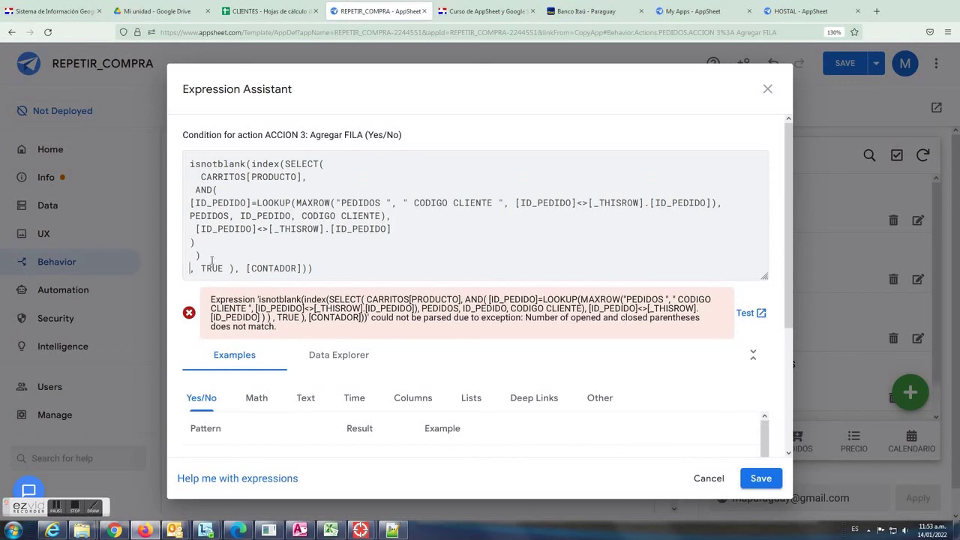
{"action": "left_click_drag", "start_coordinate": [205, 269], "coordinate": [224, 269]}
{"action": "key", "text": "BackSpace"}
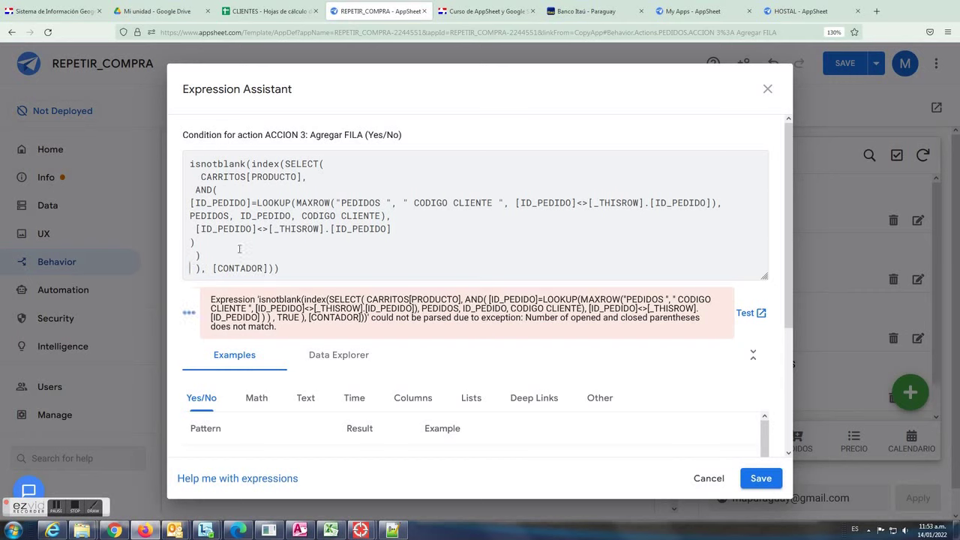
{"action": "key", "text": "BackSpace"}
{"action": "key", "text": "BackSpace"}
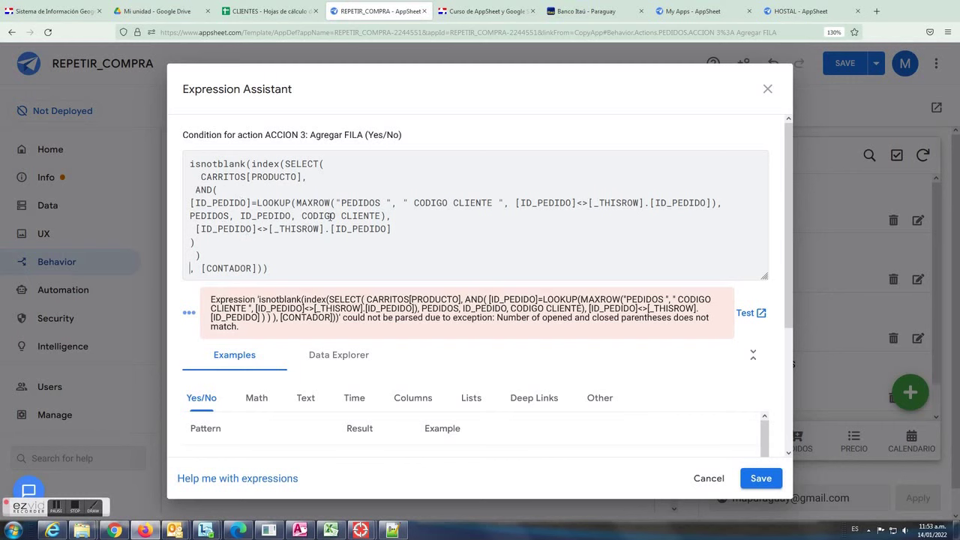
Save the corrected condition and the app, then add CANTIDAD as a fourth column to set.
{"action": "left_click", "coordinate": [760, 478]}
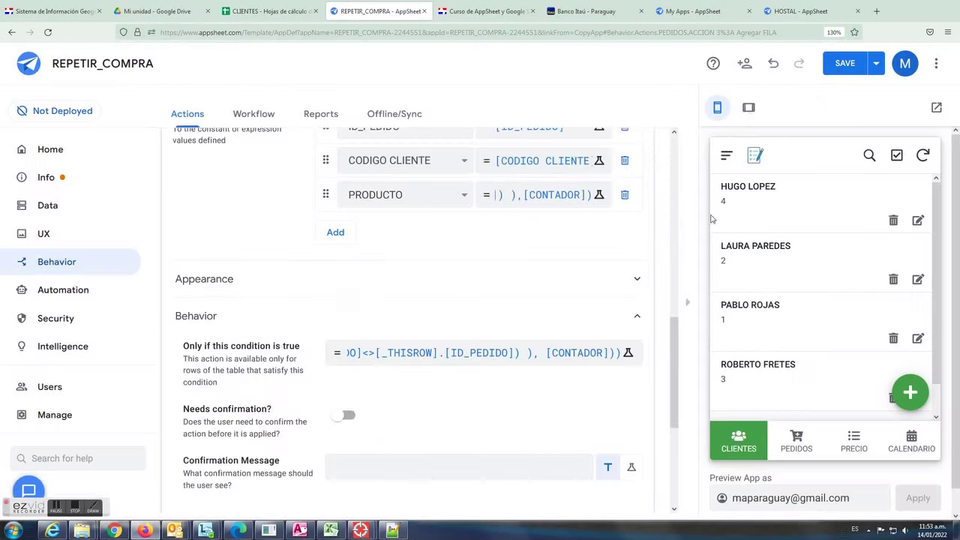
{"action": "left_click", "coordinate": [844, 63]}
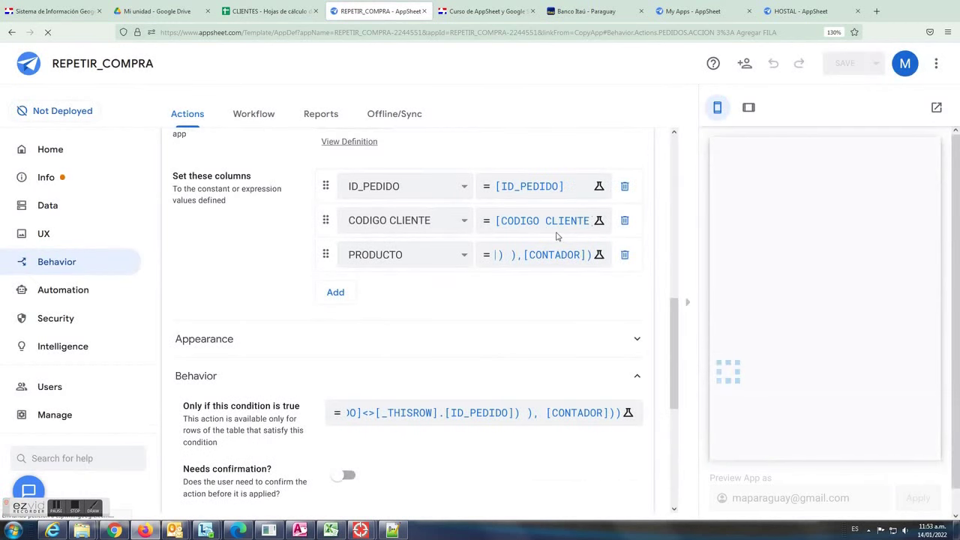
{"action": "left_click", "coordinate": [335, 291]}
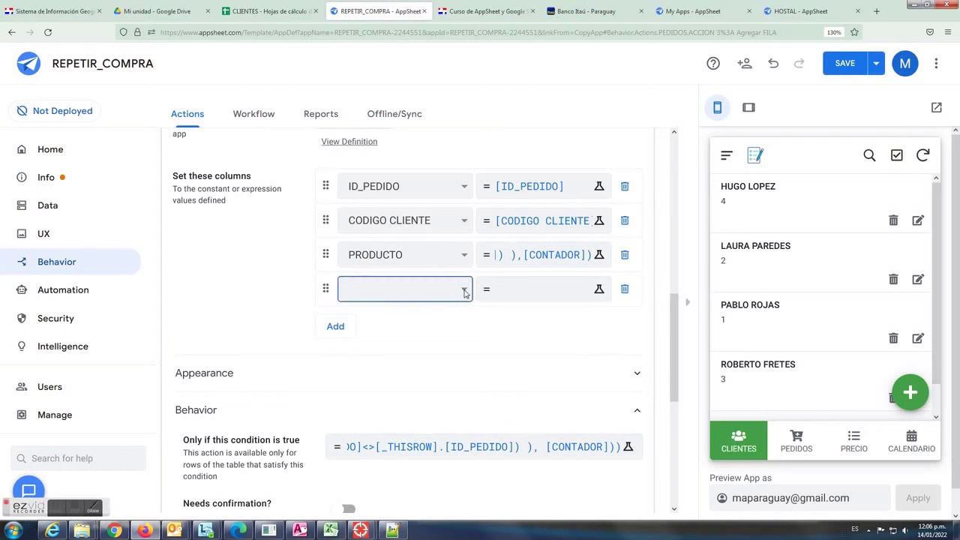
{"action": "left_click", "coordinate": [464, 293]}
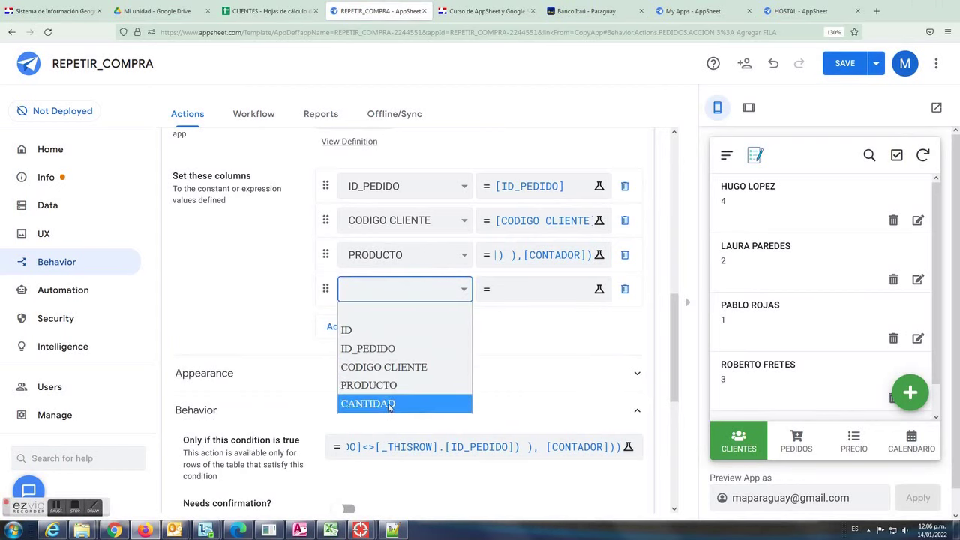
{"action": "left_click", "coordinate": [389, 405]}
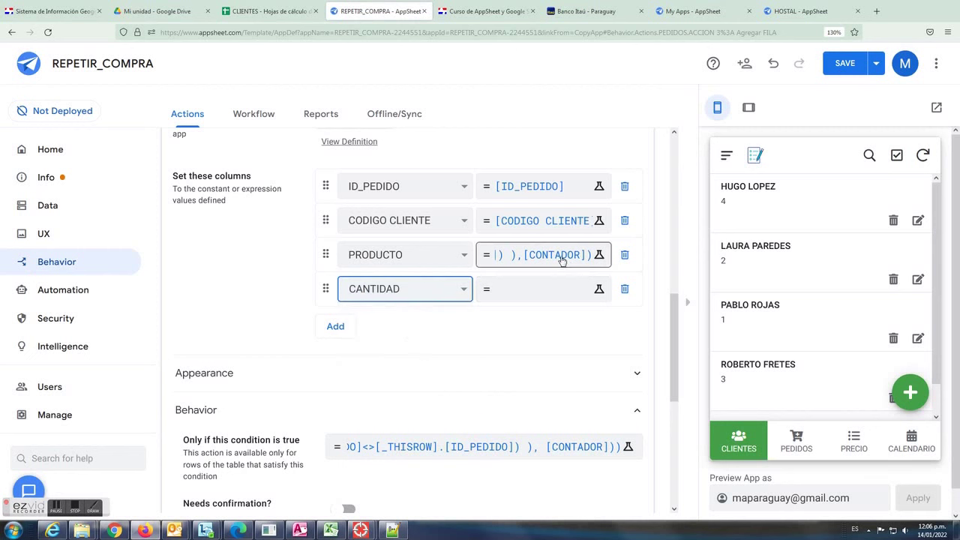
Check the PRODUCTO, PRECIO and CANTIDAD column headers in the CARRITOS sheet.
{"action": "left_click", "coordinate": [275, 15]}
{"action": "left_click", "coordinate": [300, 158]}
{"action": "left_click", "coordinate": [356, 161]}
{"action": "left_click", "coordinate": [430, 162]}
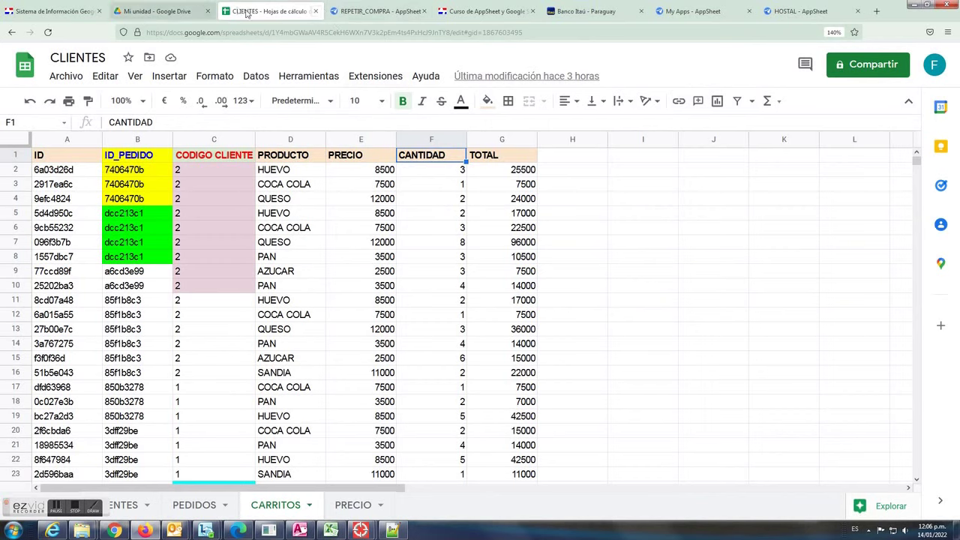
{"action": "left_click", "coordinate": [369, 11]}
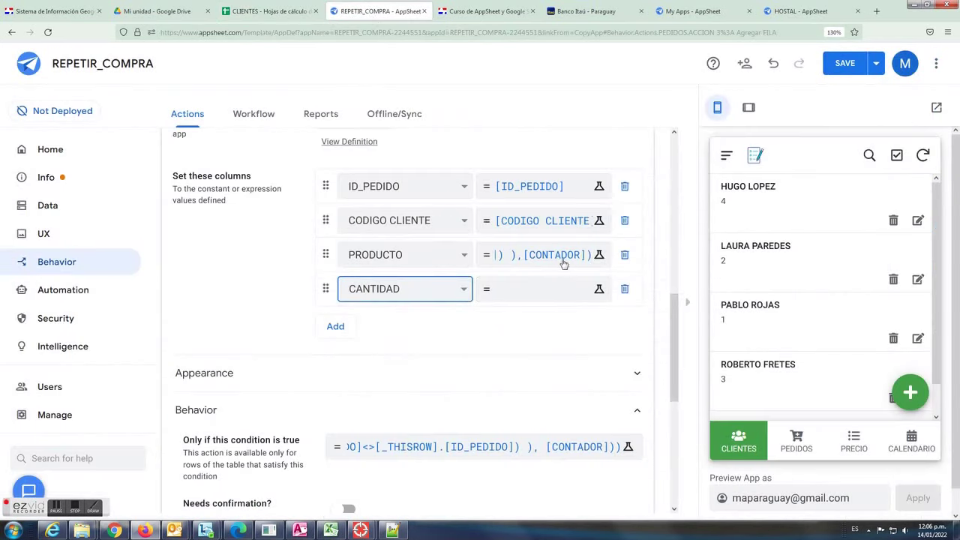
Copy PRODUCTO's INDEX(SELECT) formula into CANTIDAD's empty value expression.
{"action": "left_click", "coordinate": [518, 259]}
{"action": "left_click_drag", "start_coordinate": [264, 268], "coordinate": [189, 162]}
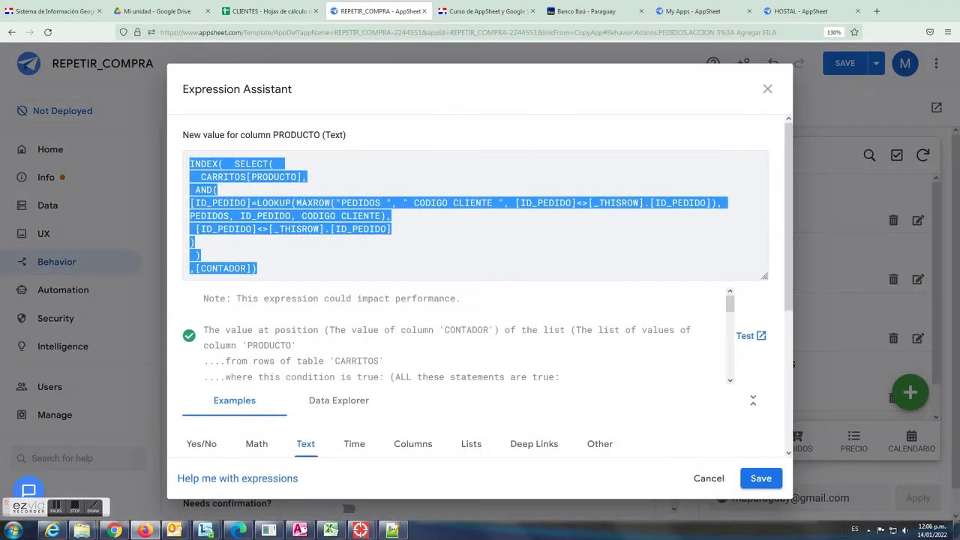
{"action": "right_click", "coordinate": [235, 171]}
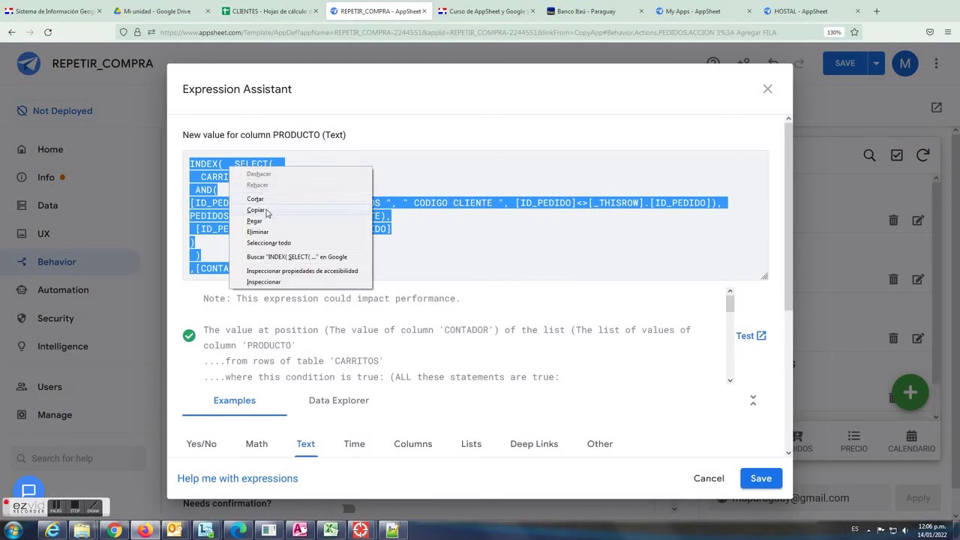
{"action": "left_click", "coordinate": [269, 212]}
{"action": "left_click", "coordinate": [697, 478]}
{"action": "left_click", "coordinate": [536, 288]}
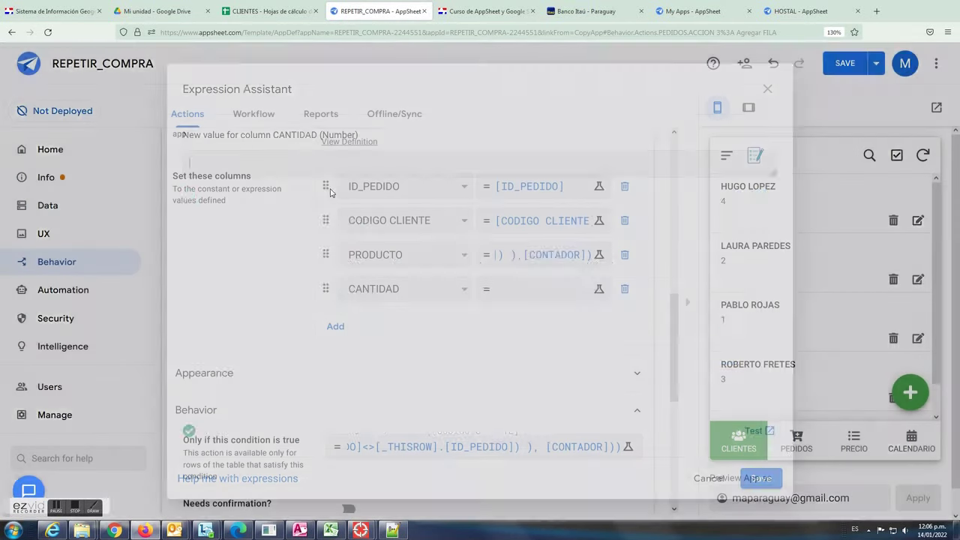
{"action": "right_click", "coordinate": [286, 166]}
{"action": "left_click", "coordinate": [310, 220]}
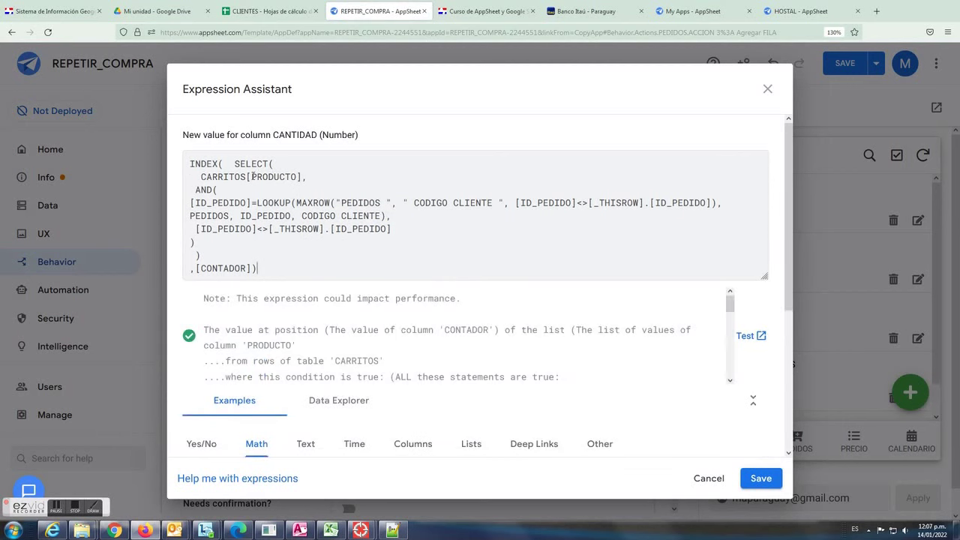
Change CARRITOS[PRODUCTO] to CARRITOS[CANTIDAD] in the pasted formula, save it, and save the app.
{"action": "left_click_drag", "start_coordinate": [253, 177], "coordinate": [298, 177]}
{"action": "type", "text": "ca"}
{"action": "key", "text": "BackSpace"}
{"action": "key", "text": "BackSpace"}
{"action": "type", "text": "CANTIDAD"}
{"action": "left_click", "coordinate": [420, 447]}
{"action": "left_click_drag", "start_coordinate": [278, 134], "coordinate": [317, 135]}
{"action": "left_click", "coordinate": [759, 478]}
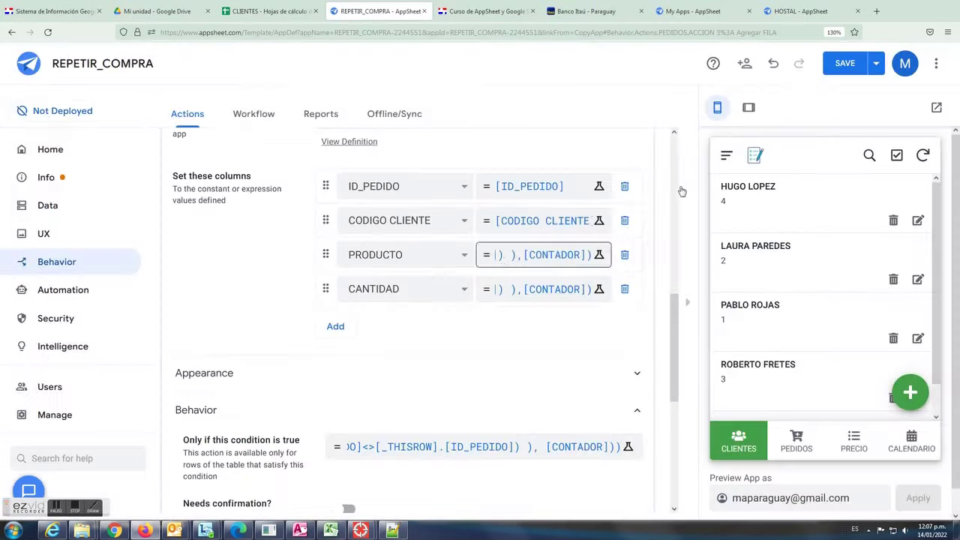
{"action": "left_click", "coordinate": [844, 63]}
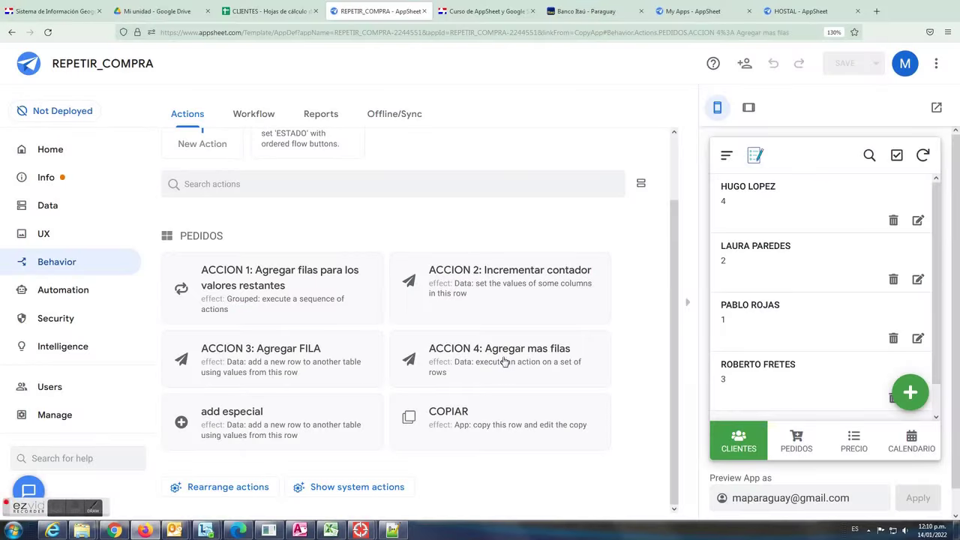
Inspect ACCION 4: Agregar mas filas, running ACCION 1 on list([_thisrow]) with condition = true, then collapse it.
{"action": "left_click", "coordinate": [496, 358]}
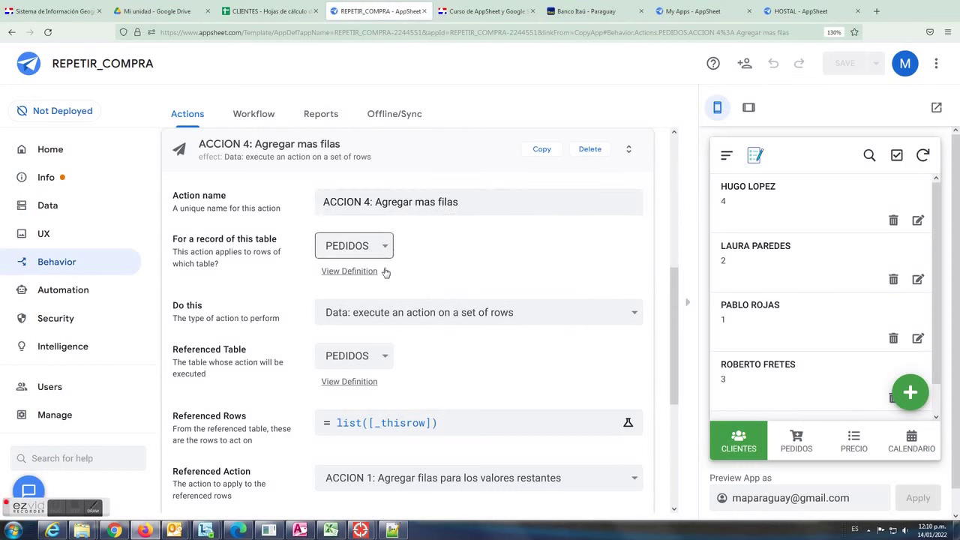
{"action": "scroll", "coordinate": [460, 387], "scroll_direction": "down", "scroll_amount": 1}
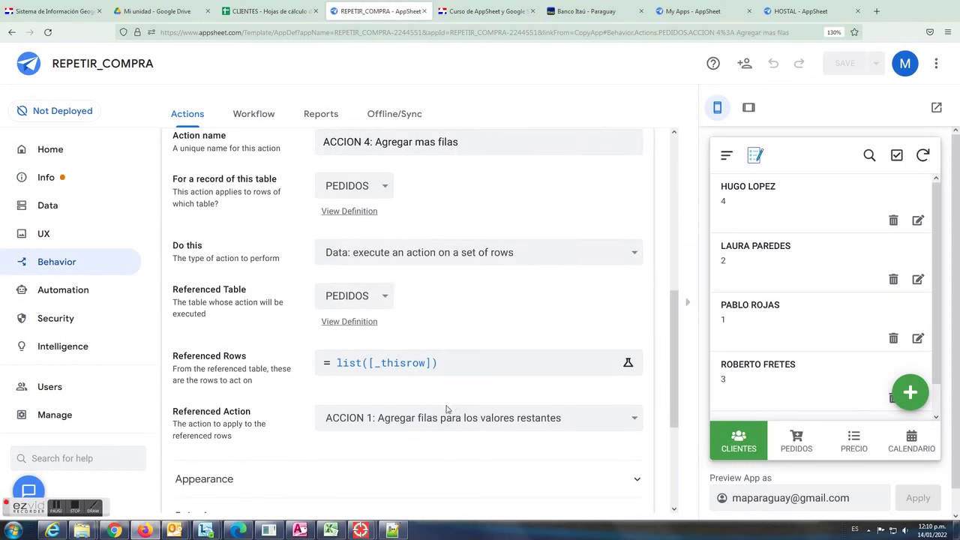
{"action": "scroll", "coordinate": [538, 424], "scroll_direction": "down", "scroll_amount": 3}
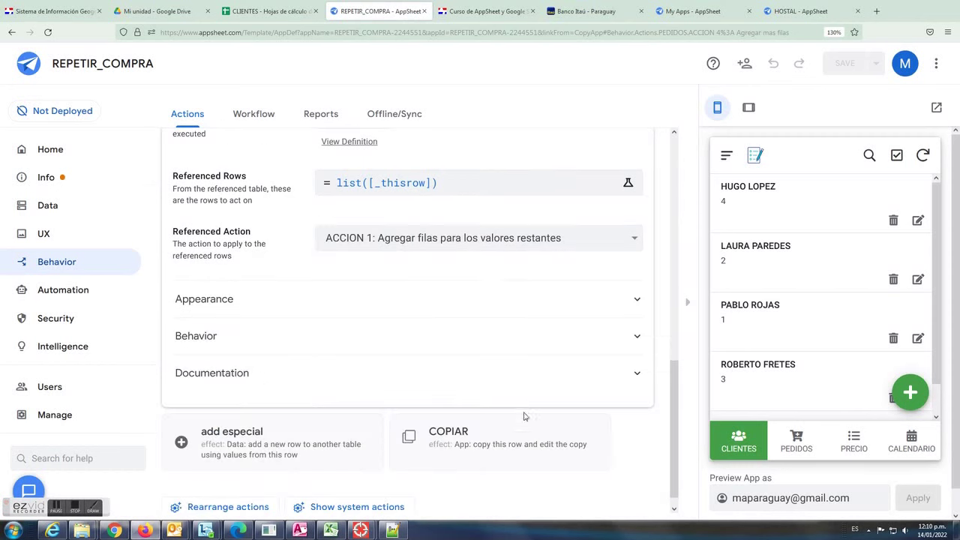
{"action": "left_click", "coordinate": [205, 336]}
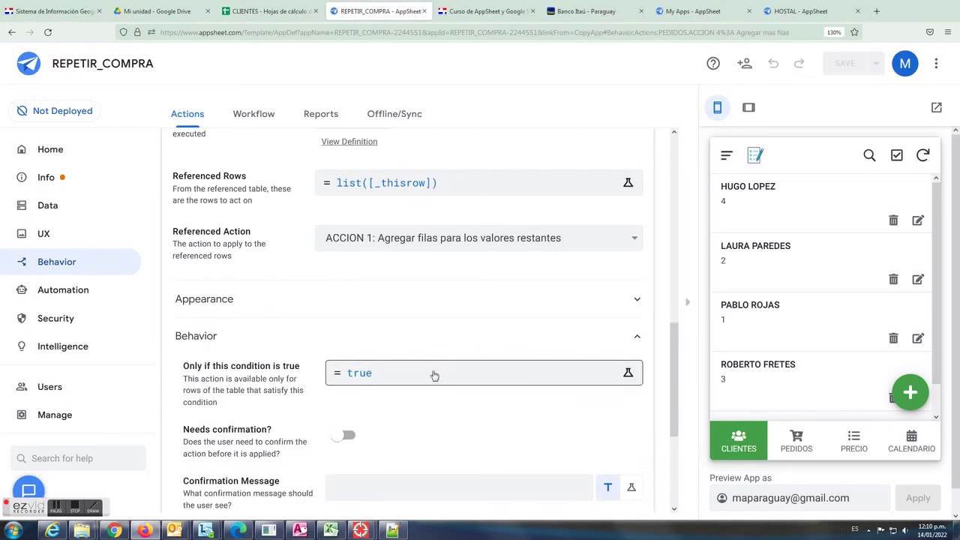
{"action": "scroll", "coordinate": [439, 285], "scroll_direction": "up", "scroll_amount": 5}
{"action": "scroll", "coordinate": [424, 300], "scroll_direction": "up", "scroll_amount": 3}
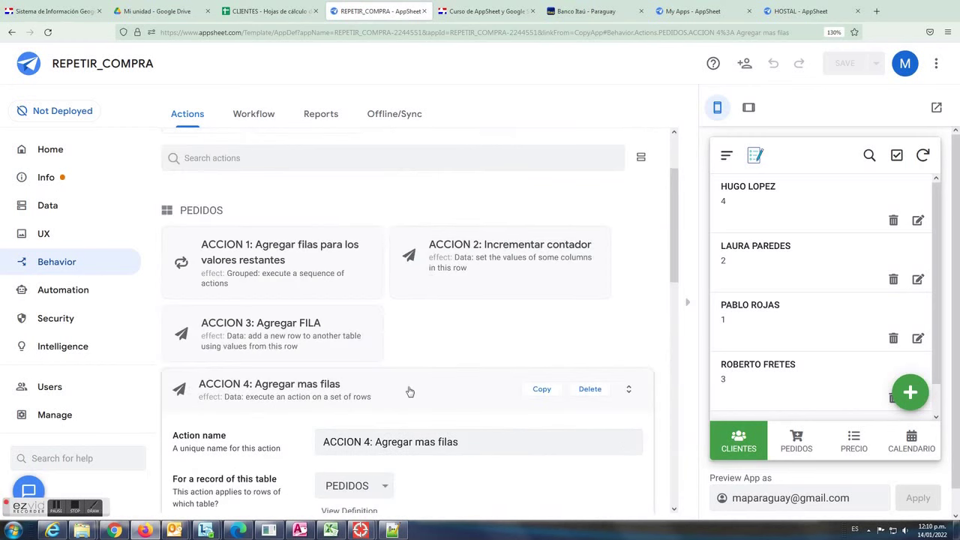
{"action": "left_click", "coordinate": [409, 390]}
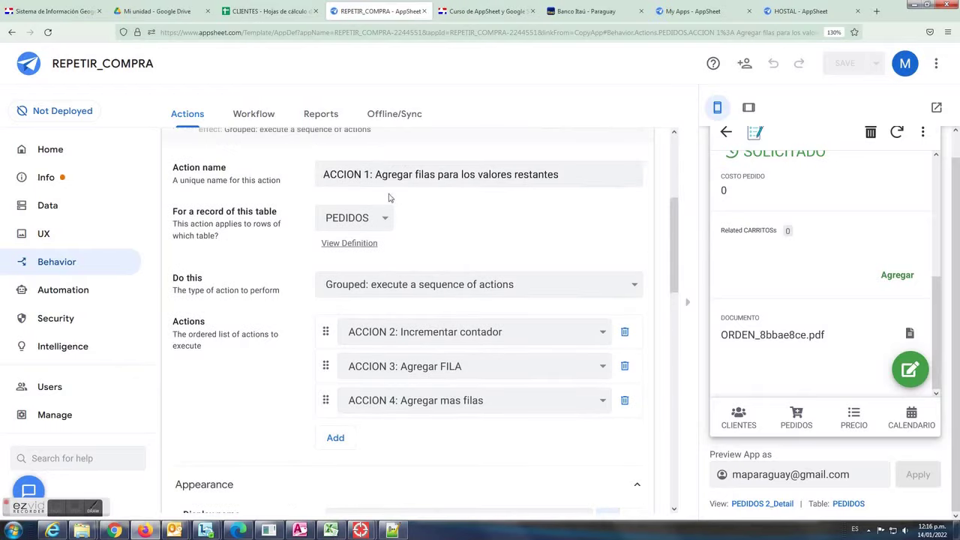
Scroll down to ACCION 1's Actions list and Behavior section.
{"action": "scroll", "coordinate": [439, 257], "scroll_direction": "down", "scroll_amount": 5}
{"action": "scroll", "coordinate": [415, 352], "scroll_direction": "down", "scroll_amount": 5}
Change the second AND filter in ACCION 1's condition from [ID_PEDIDO] to [CODIGO CLIENTE].
{"action": "left_click", "coordinate": [415, 352]}
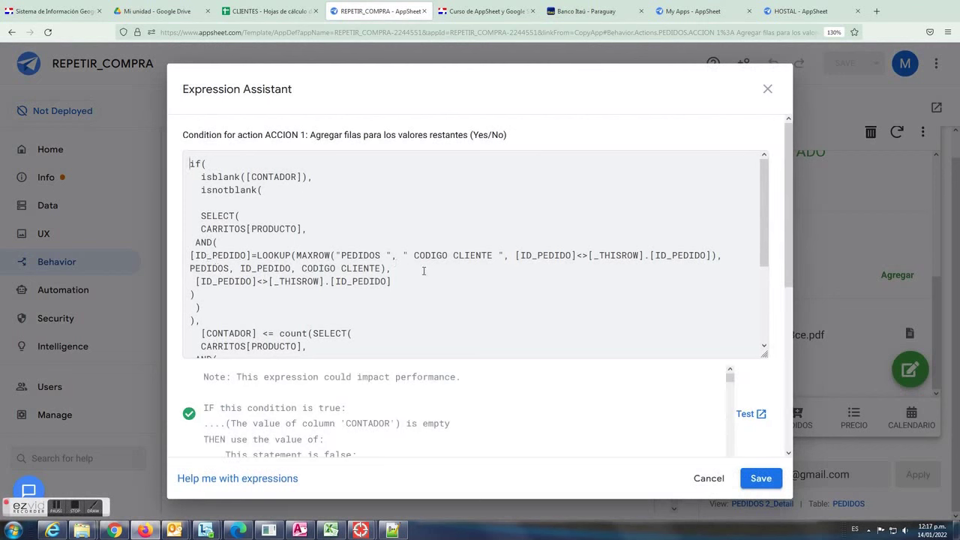
{"action": "scroll", "coordinate": [423, 271], "scroll_direction": "down", "scroll_amount": 1}
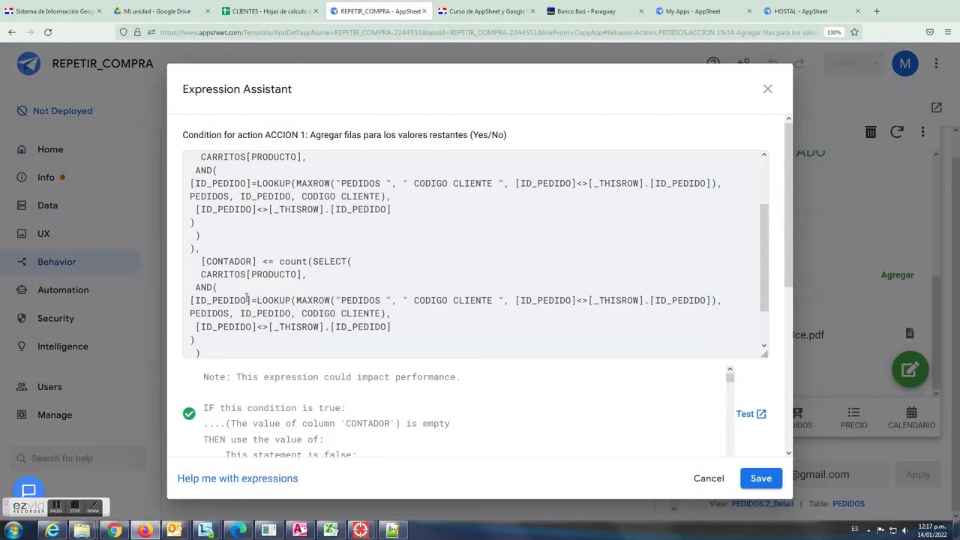
{"action": "left_click_drag", "start_coordinate": [230, 298], "coordinate": [197, 299]}
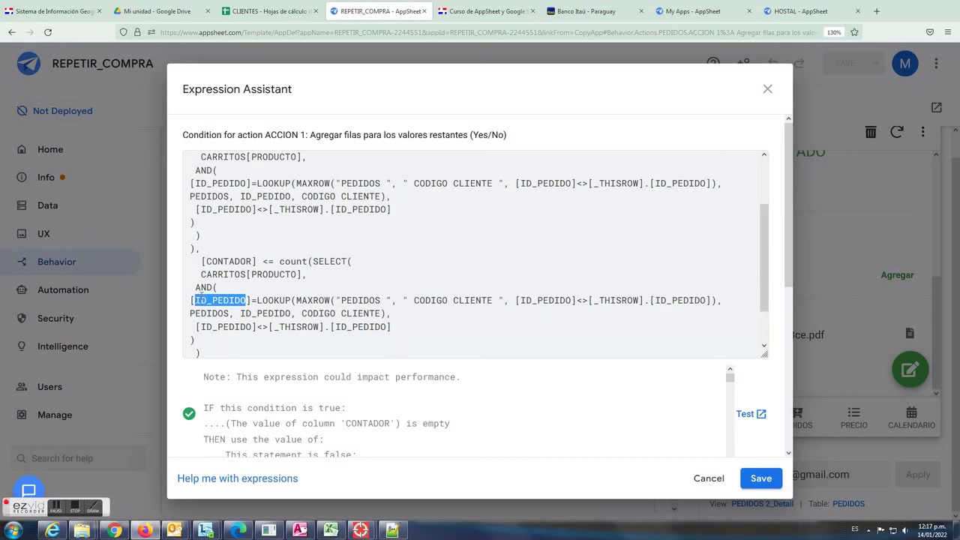
{"action": "type", "text": "CODI"}
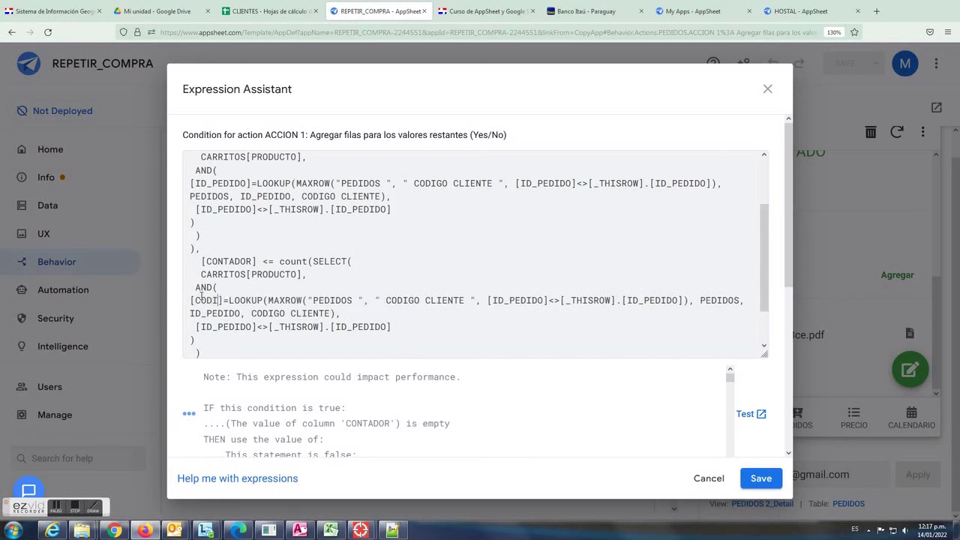
{"action": "type", "text": "GO CLIN"}
{"action": "key", "text": "BackSpace"}
{"action": "type", "text": "ENTE"}
Replace [ID_PEDIDO] with [CODIGO CLIENTE] in the first filter too, and save the condition.
{"action": "left_click_drag", "start_coordinate": [272, 300], "coordinate": [194, 300]}
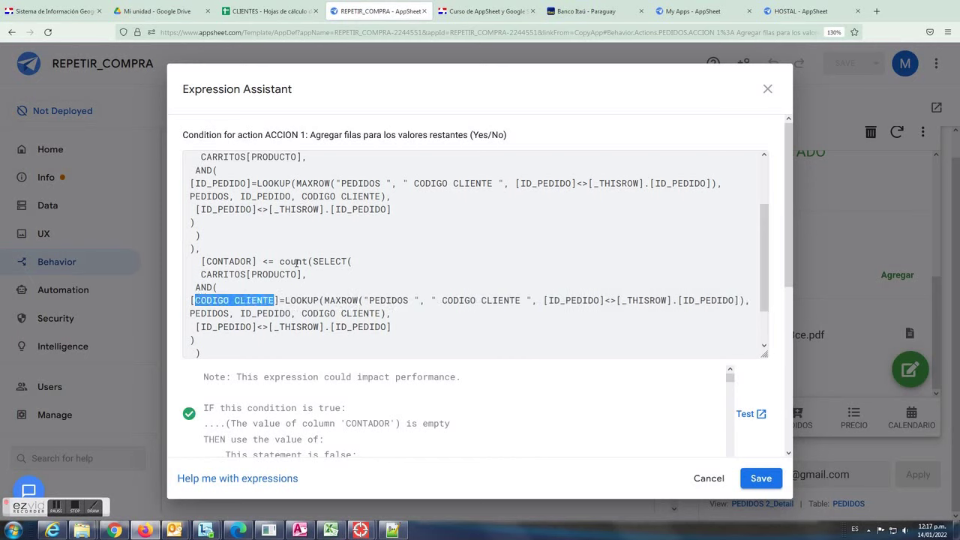
{"action": "key", "text": "ctrl+c"}
{"action": "scroll", "coordinate": [296, 261], "scroll_direction": "up", "scroll_amount": 2}
{"action": "left_click_drag", "start_coordinate": [248, 255], "coordinate": [195, 255]}
{"action": "key", "text": "ctrl+v"}
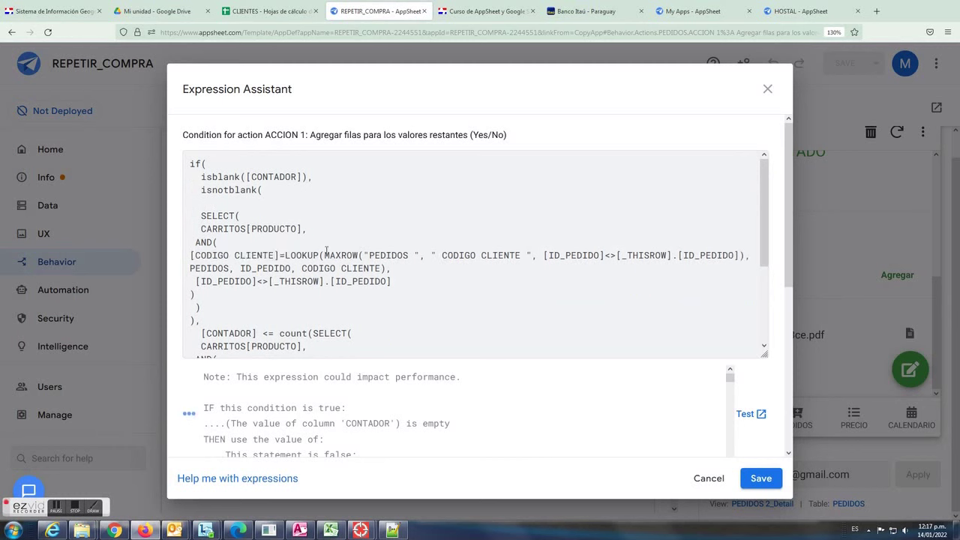
{"action": "scroll", "coordinate": [522, 346], "scroll_direction": "down", "scroll_amount": 1}
{"action": "left_click", "coordinate": [762, 481]}
{"action": "scroll", "coordinate": [513, 237], "scroll_direction": "up", "scroll_amount": 5}
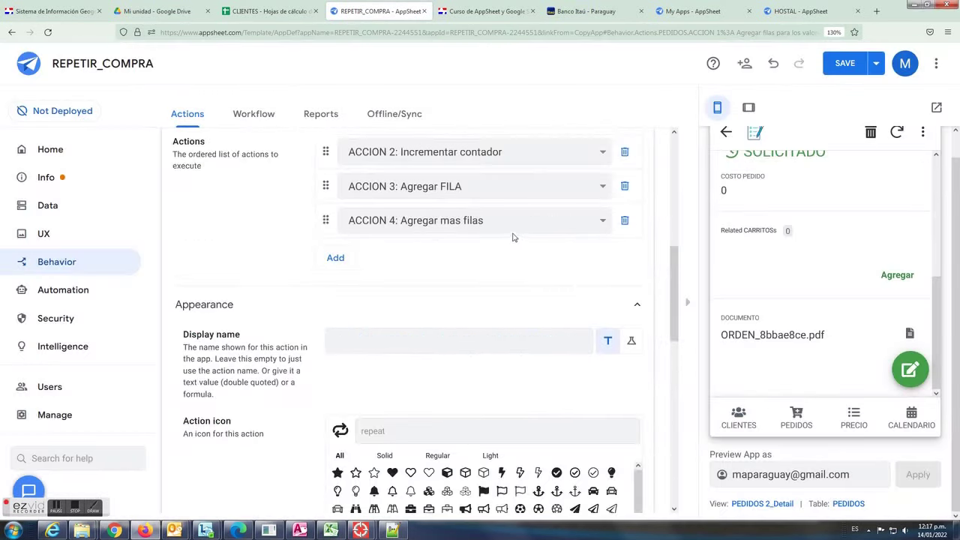
{"action": "scroll", "coordinate": [514, 237], "scroll_direction": "up", "scroll_amount": 5}
Switch ACCION 3's PRODUCTO and CANTIDAD formulas from ID_PEDIDO to CODIGO CLIENTE.
{"action": "left_click", "coordinate": [416, 320]}
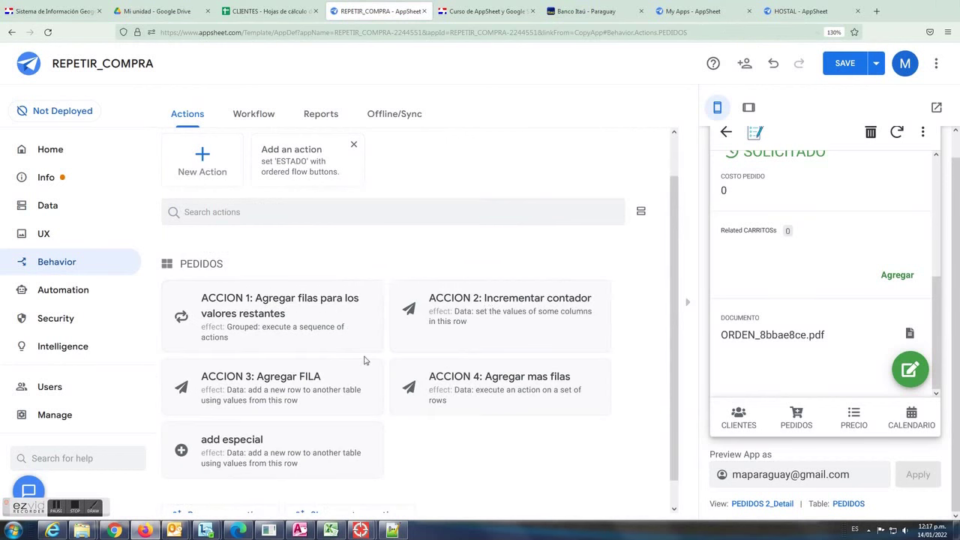
{"action": "left_click", "coordinate": [297, 380]}
{"action": "scroll", "coordinate": [522, 369], "scroll_direction": "down", "scroll_amount": 3}
{"action": "left_click", "coordinate": [530, 373]}
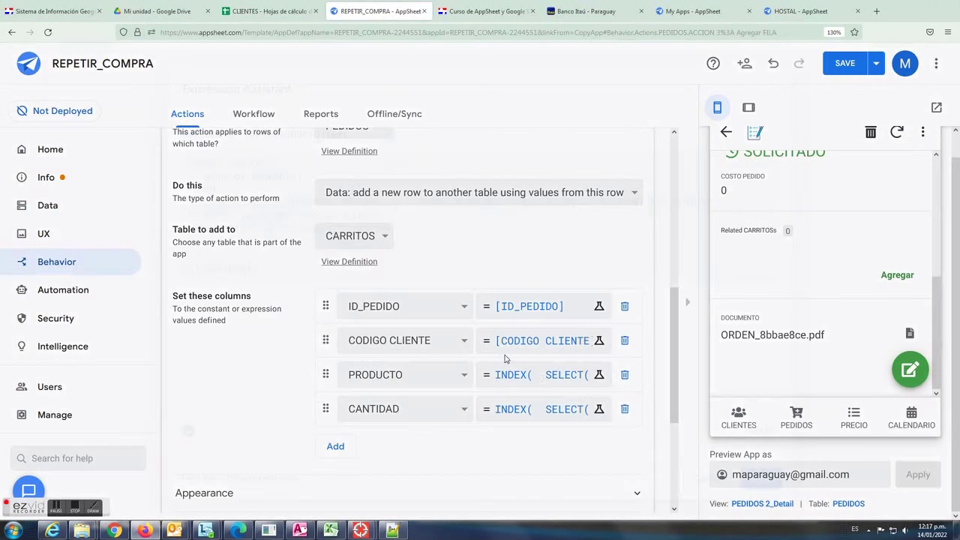
{"action": "left_click_drag", "start_coordinate": [194, 203], "coordinate": [245, 203]}
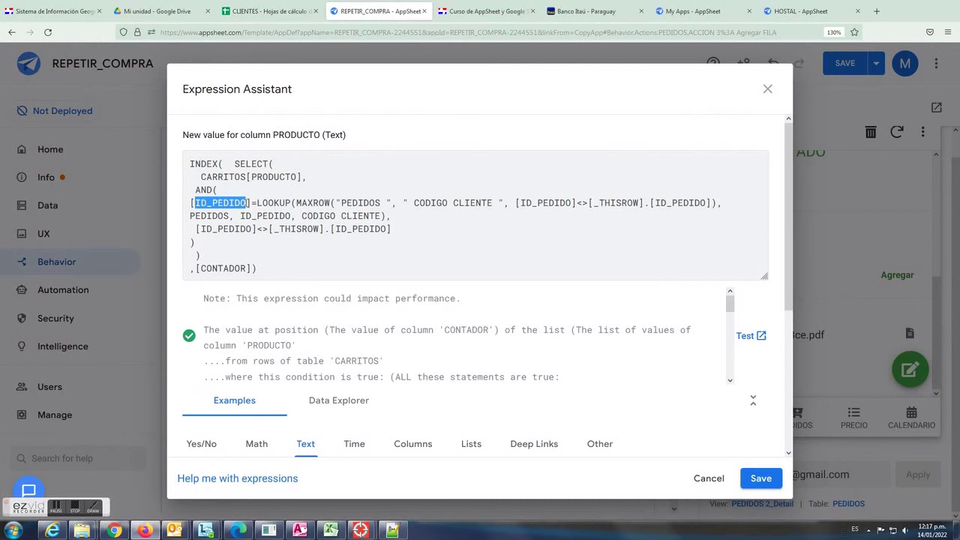
{"action": "key", "text": "ctrl+v"}
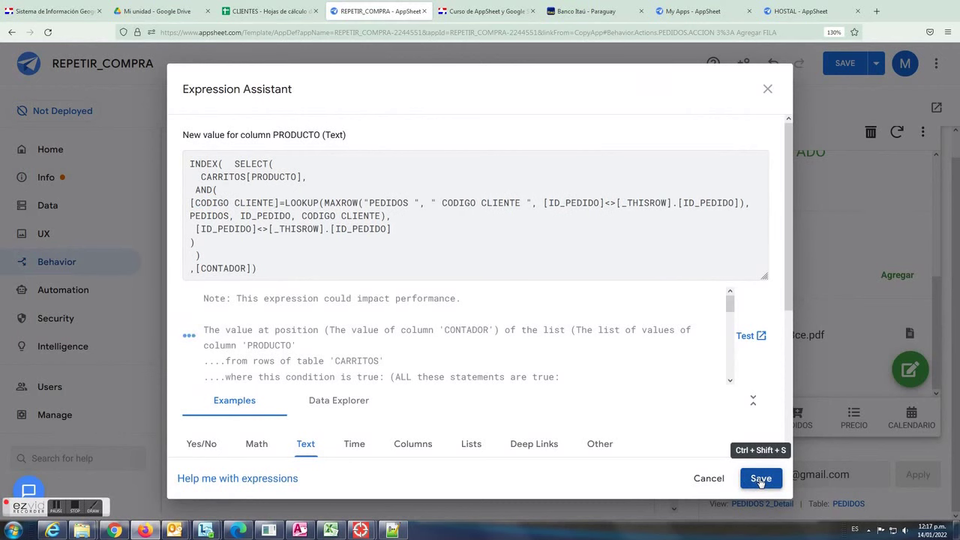
{"action": "left_click", "coordinate": [760, 480]}
{"action": "left_click", "coordinate": [564, 409]}
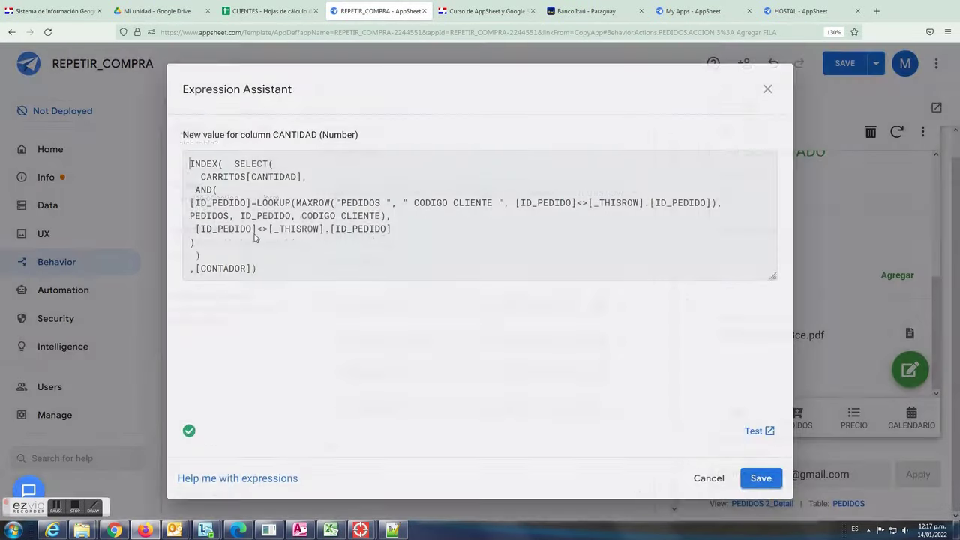
{"action": "left_click_drag", "start_coordinate": [218, 205], "coordinate": [243, 204]}
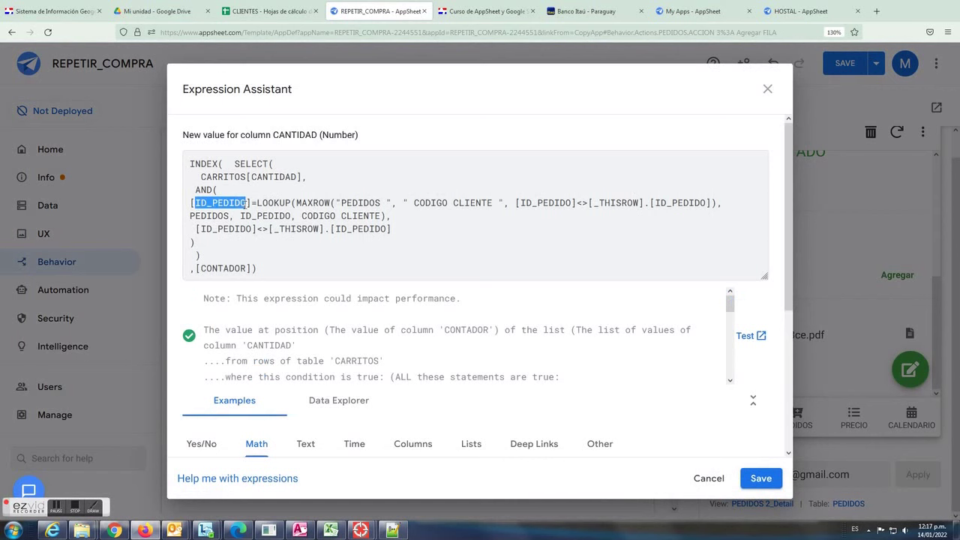
{"action": "key", "text": "ctrl+v"}
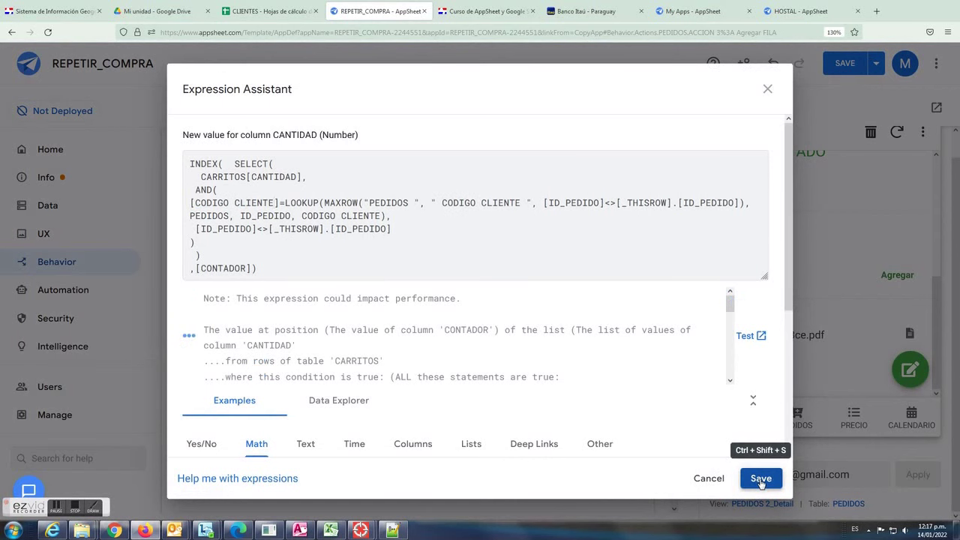
{"action": "left_click", "coordinate": [761, 480]}
Make ACCION 3's run condition use CODIGO CLIENTE instead of ID_PEDIDO, then save the app.
{"action": "scroll", "coordinate": [240, 420], "scroll_direction": "down", "scroll_amount": 2}
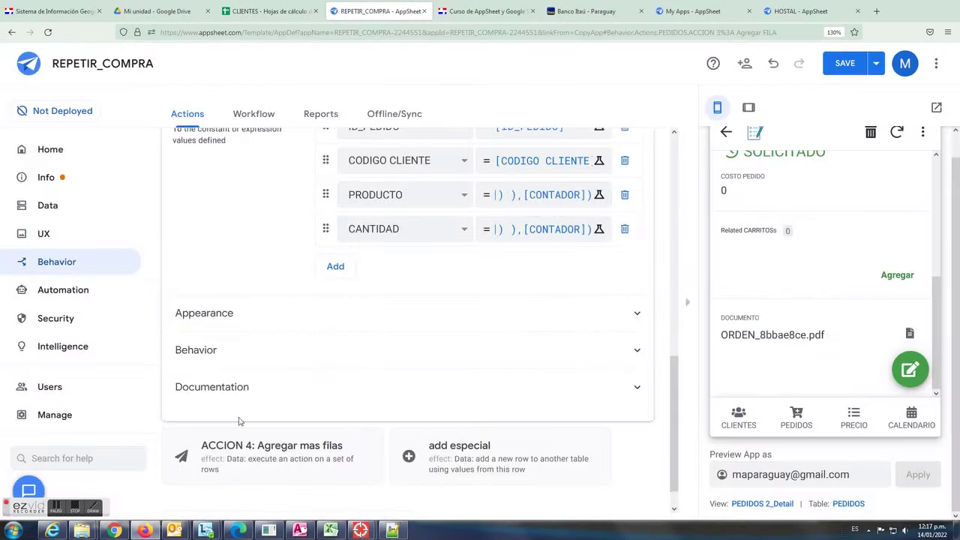
{"action": "left_click", "coordinate": [255, 329]}
{"action": "scroll", "coordinate": [252, 433], "scroll_direction": "down", "scroll_amount": 3}
{"action": "scroll", "coordinate": [219, 453], "scroll_direction": "down", "scroll_amount": 1}
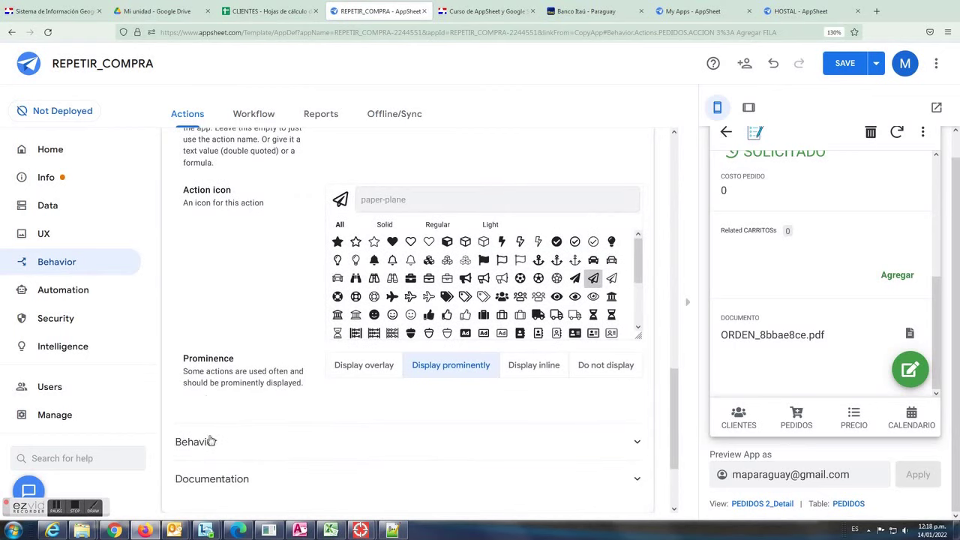
{"action": "left_click", "coordinate": [211, 442]}
{"action": "left_click", "coordinate": [405, 476]}
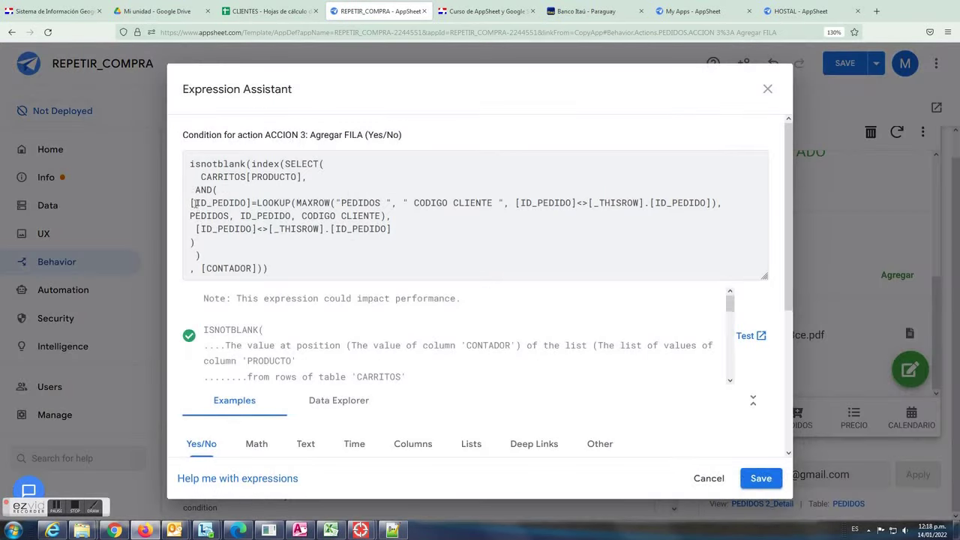
{"action": "double_click", "coordinate": [220, 202]}
{"action": "key", "text": "ctrl+v"}
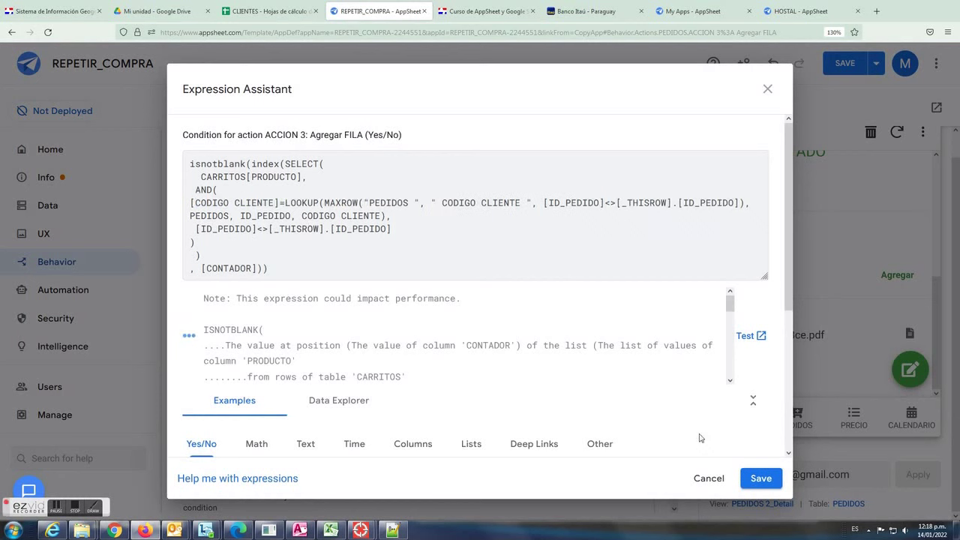
{"action": "left_click", "coordinate": [761, 478]}
{"action": "key", "text": "ctrl+s"}
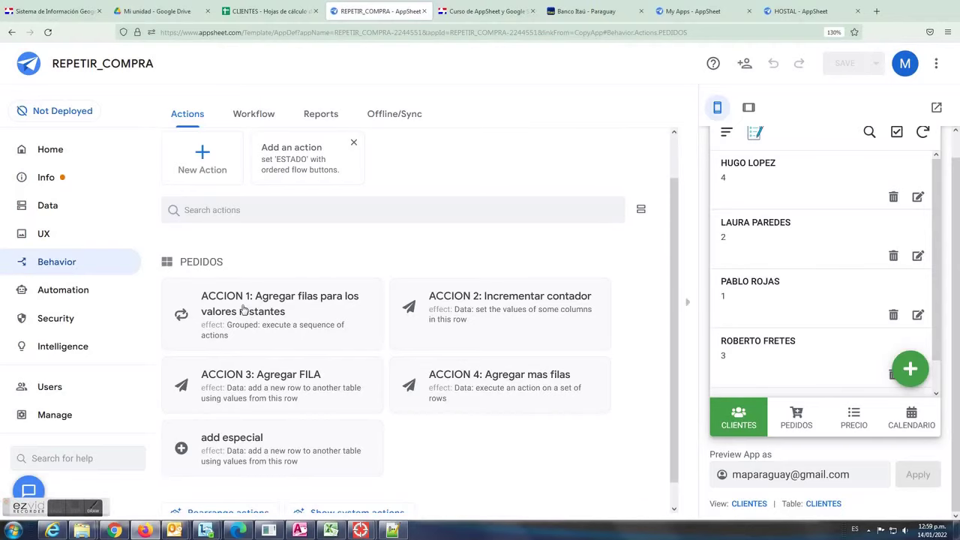
{"action": "left_click", "coordinate": [244, 311]}
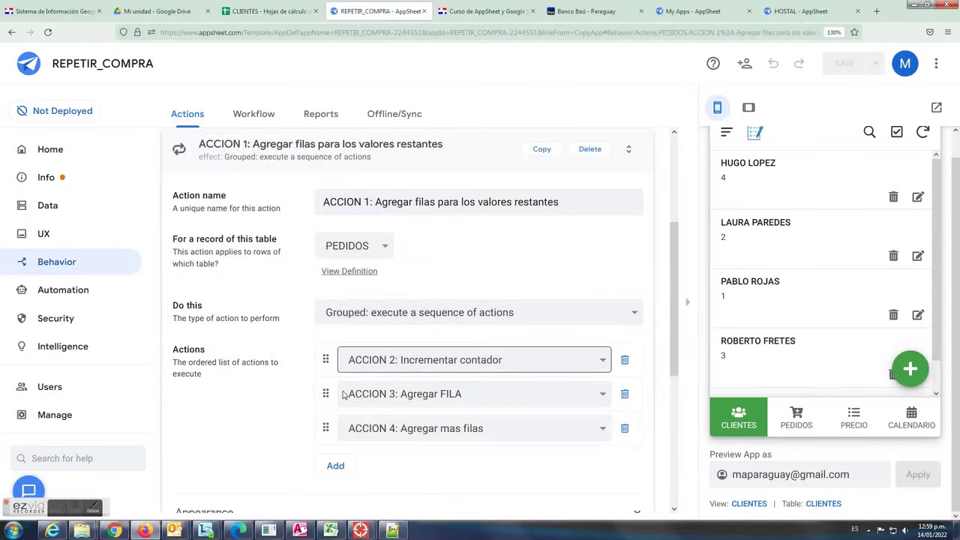
Replace "CODIGO CLIENTE" with "FECHA" in both MAXROW lookups of ACCION 1's condition and save.
{"action": "scroll", "coordinate": [219, 379], "scroll_direction": "down", "scroll_amount": 2}
{"action": "left_click", "coordinate": [195, 369]}
{"action": "left_click", "coordinate": [419, 405]}
{"action": "left_click", "coordinate": [440, 255]}
{"action": "left_click_drag", "start_coordinate": [454, 255], "coordinate": [528, 255]}
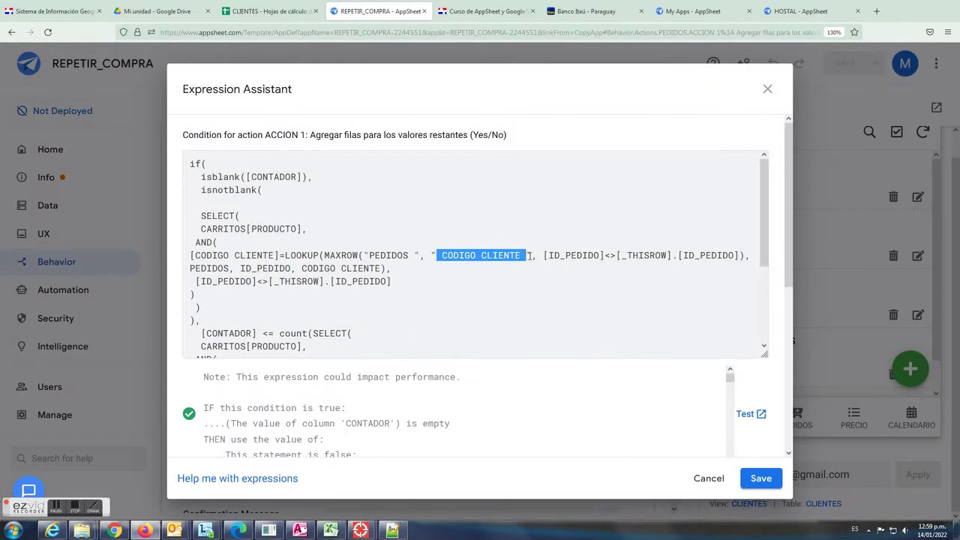
{"action": "type", "text": "FECHA"}
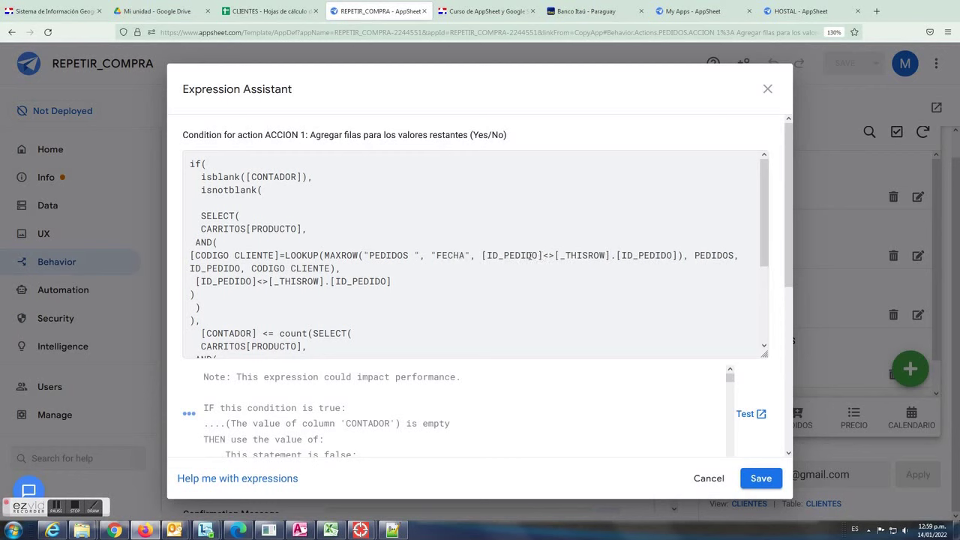
{"action": "double_click", "coordinate": [452, 255]}
{"action": "scroll", "coordinate": [462, 275], "scroll_direction": "down", "scroll_amount": 2}
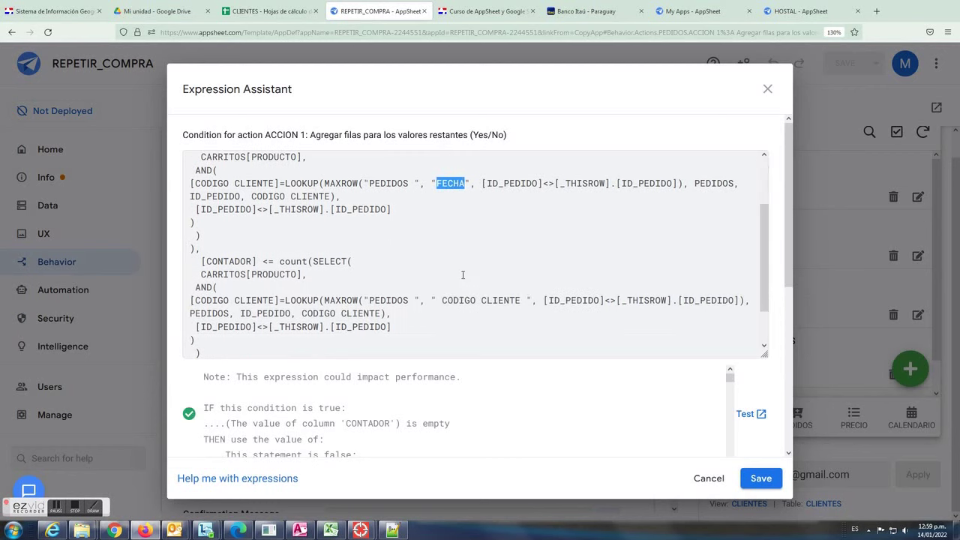
{"action": "left_click_drag", "start_coordinate": [442, 300], "coordinate": [525, 300]}
{"action": "key", "text": "ctrl+v"}
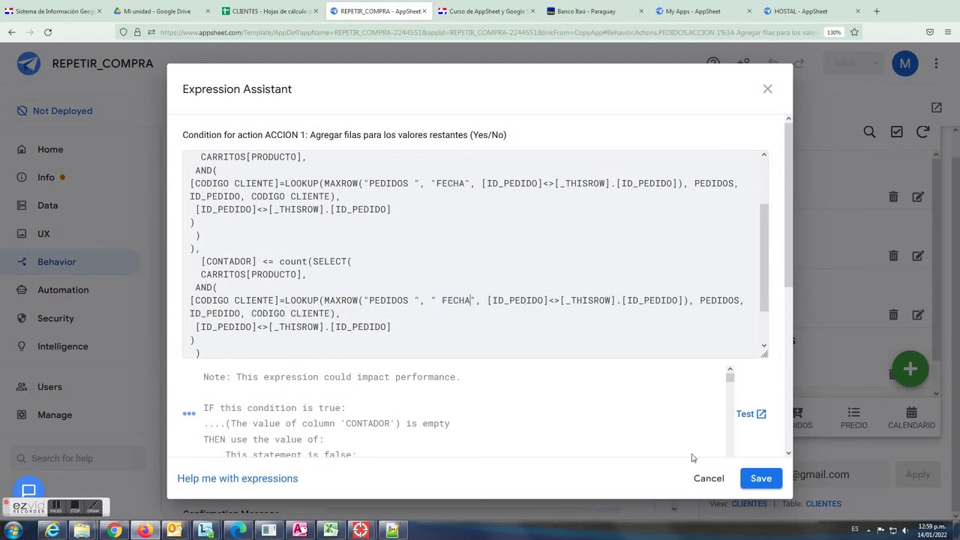
{"action": "left_click", "coordinate": [759, 481]}
{"action": "scroll", "coordinate": [524, 270], "scroll_direction": "up", "scroll_amount": 5}
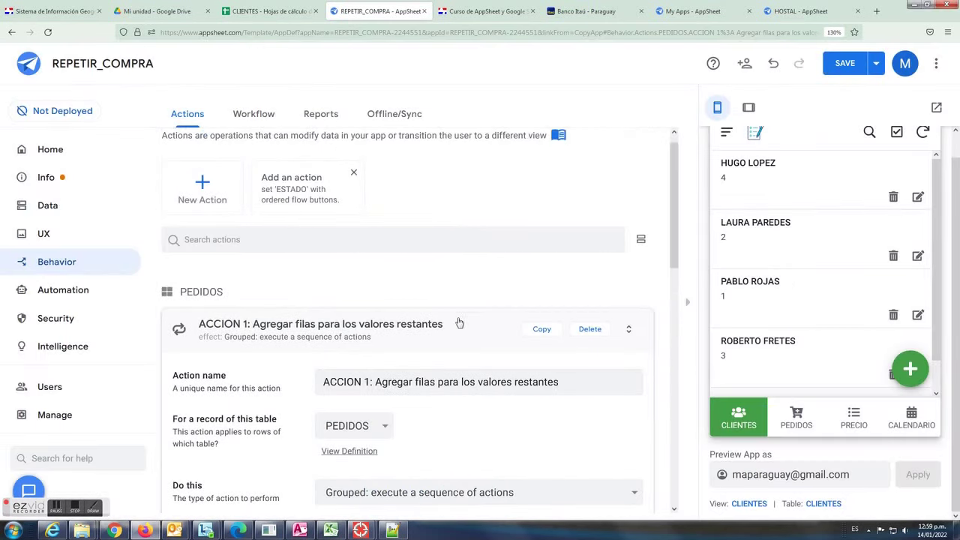
Use "FECHA" instead of "CODIGO CLIENTE" in MAXROW for ACCION 3's PRODUCTO and CANTIDAD expressions.
{"action": "left_click", "coordinate": [445, 338]}
{"action": "left_click", "coordinate": [285, 414]}
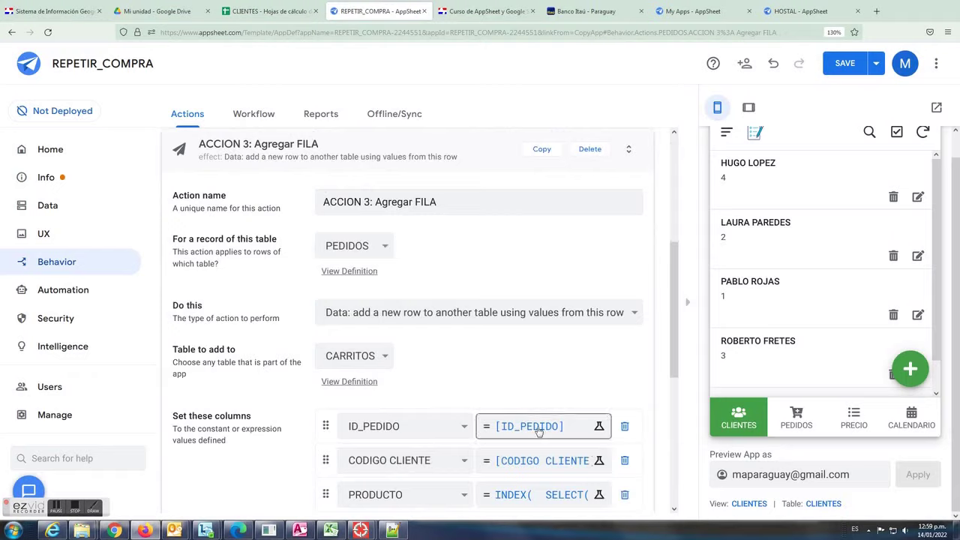
{"action": "scroll", "coordinate": [487, 389], "scroll_direction": "down", "scroll_amount": 2}
{"action": "left_click", "coordinate": [537, 374]}
{"action": "mouse_move", "coordinate": [441, 202]}
{"action": "left_mouse_down"}
{"action": "mouse_move", "coordinate": [518, 203]}
{"action": "mouse_move", "coordinate": [440, 203]}
{"action": "left_mouse_up"}
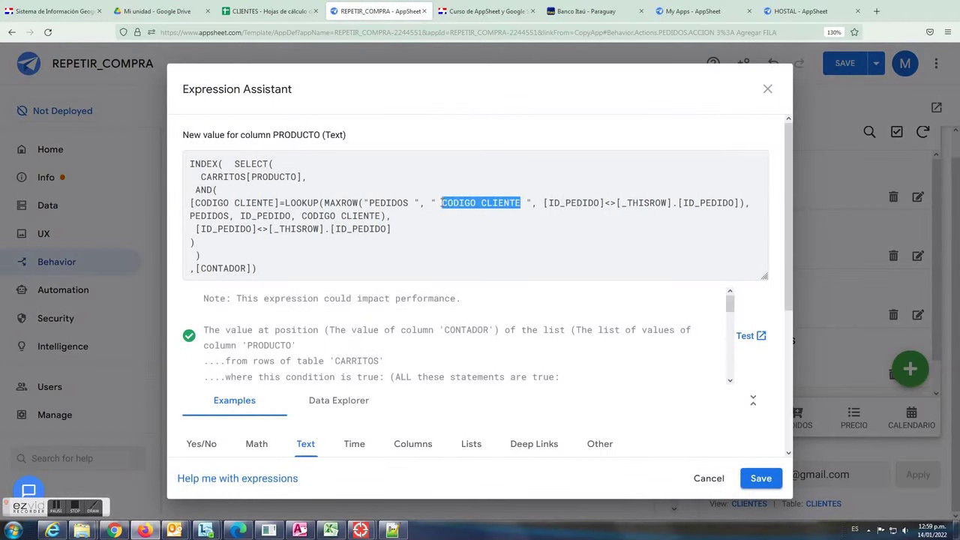
{"action": "type", "text": "FECHA"}
{"action": "left_click", "coordinate": [760, 479]}
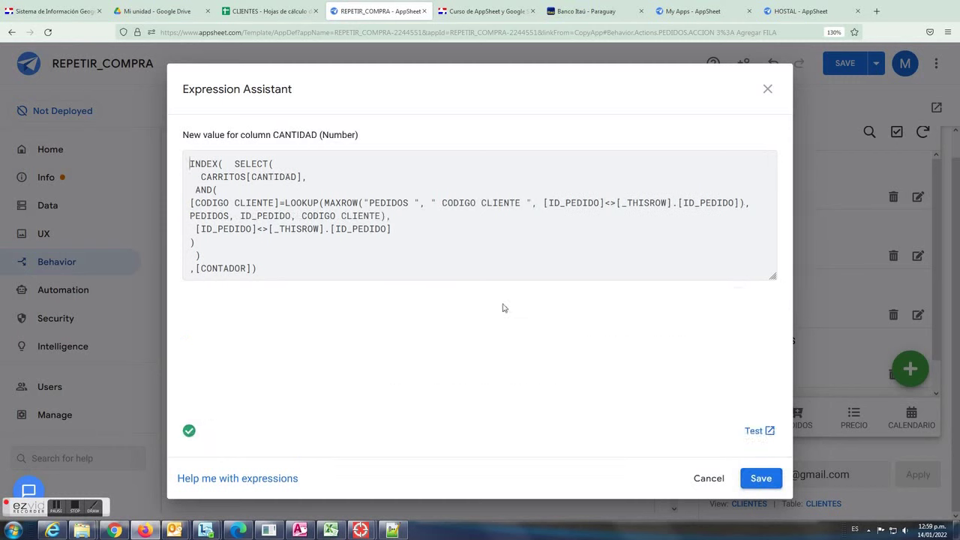
{"action": "left_click_drag", "start_coordinate": [441, 203], "coordinate": [520, 203]}
{"action": "type", "text": "FECHA"}
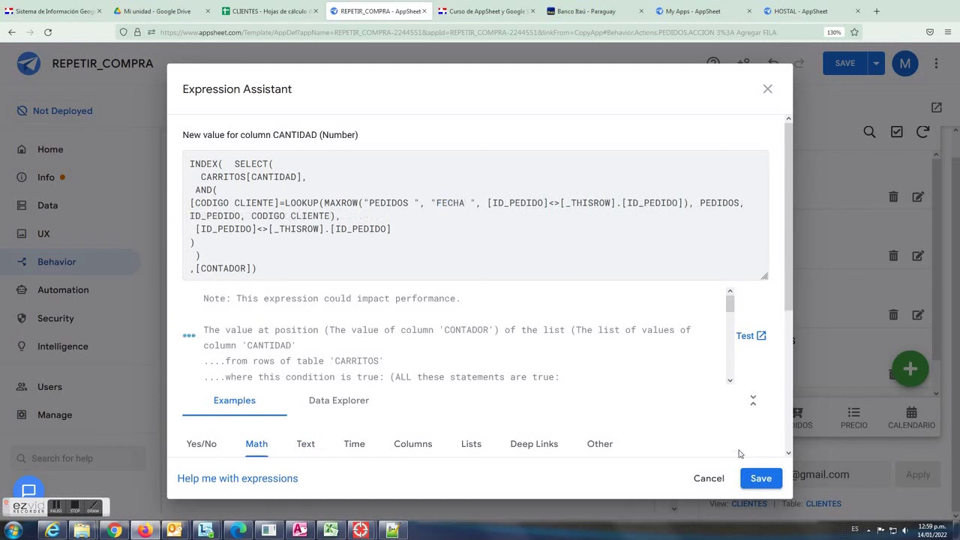
{"action": "left_click", "coordinate": [759, 479]}
Change ACCION 3's run condition to use MAXROW on "FECHA" and save it.
{"action": "scroll", "coordinate": [480, 217], "scroll_direction": "up", "scroll_amount": 2}
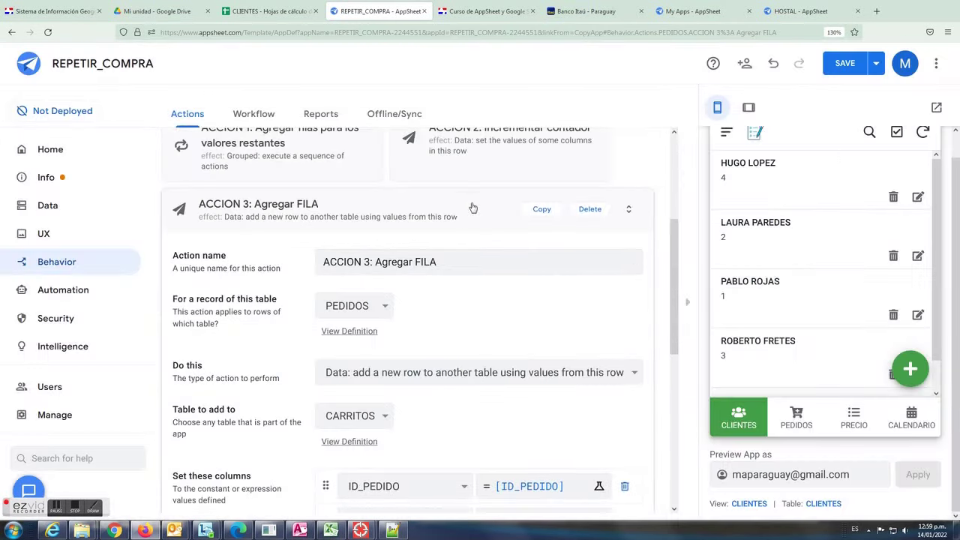
{"action": "left_click", "coordinate": [443, 218]}
{"action": "left_click", "coordinate": [268, 369]}
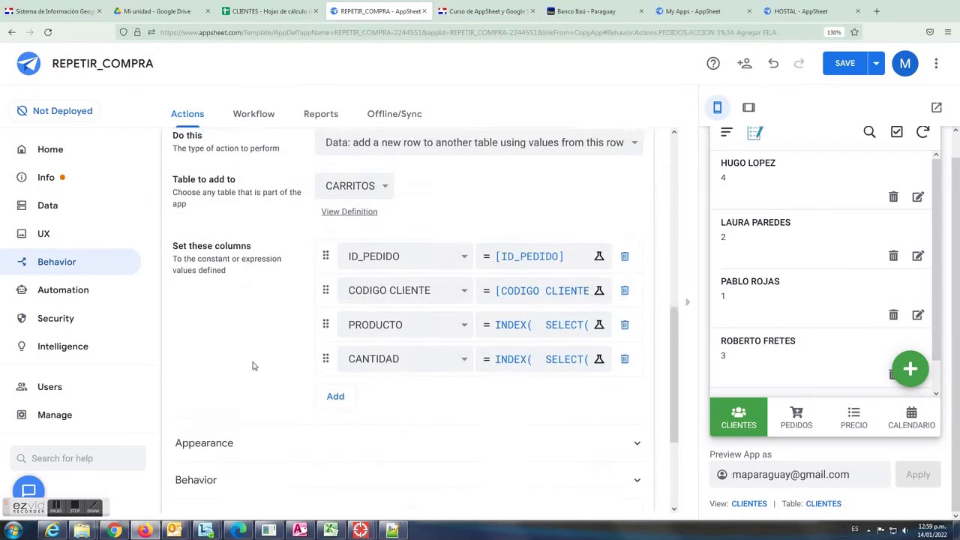
{"action": "scroll", "coordinate": [210, 370], "scroll_direction": "down", "scroll_amount": 3}
{"action": "left_click", "coordinate": [218, 319]}
{"action": "left_click", "coordinate": [428, 353]}
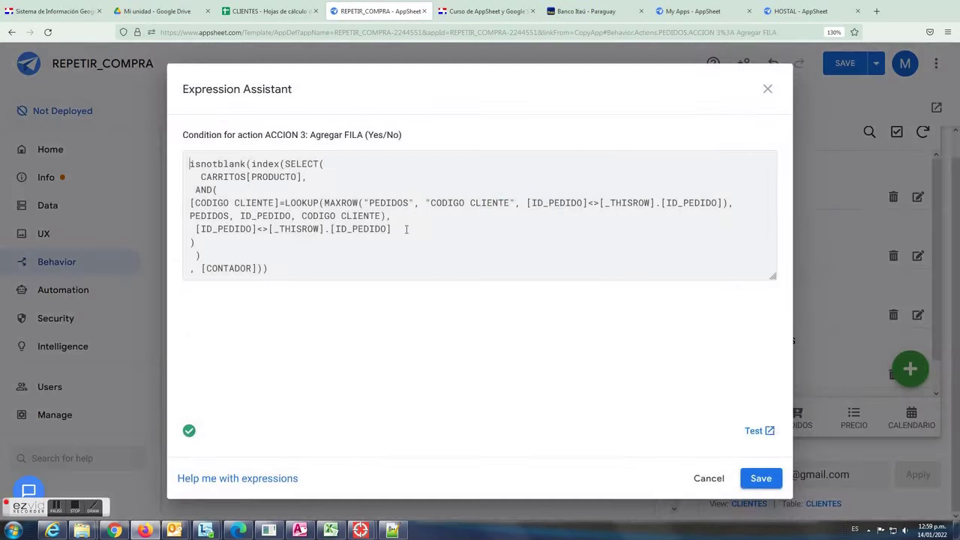
{"action": "left_click_drag", "start_coordinate": [449, 203], "coordinate": [513, 203]}
{"action": "type", "text": "FECHA"}
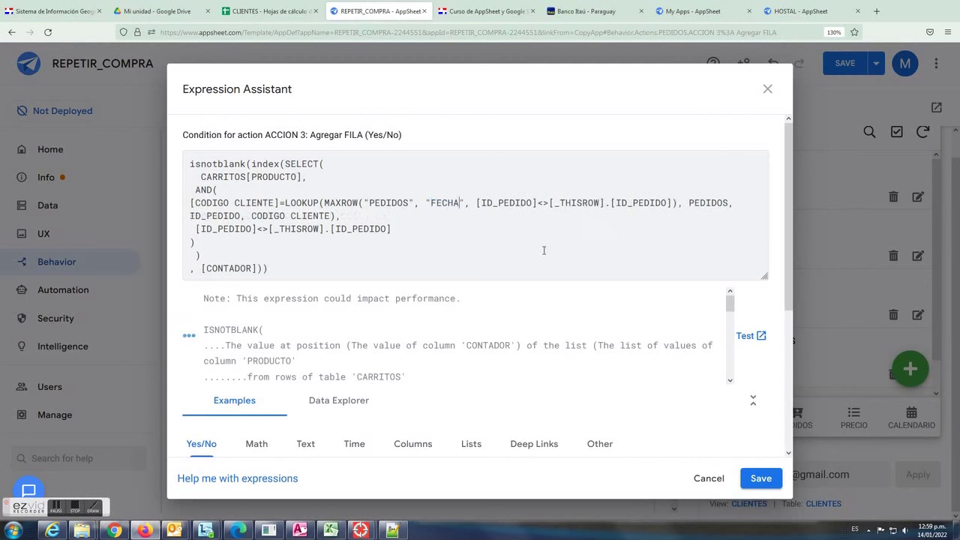
{"action": "scroll", "coordinate": [544, 251], "scroll_direction": "down", "scroll_amount": 2}
{"action": "left_click", "coordinate": [759, 479]}
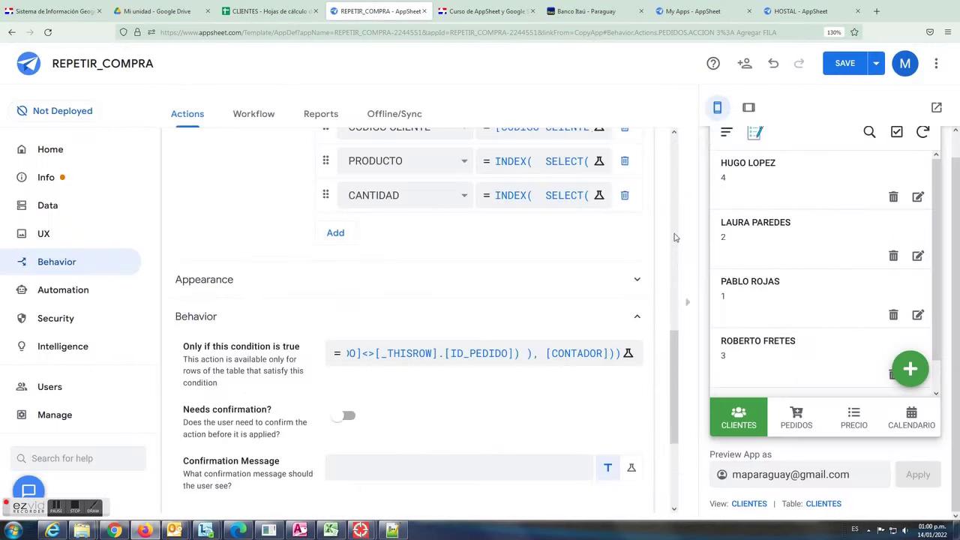
{"action": "scroll", "coordinate": [348, 403], "scroll_direction": "up", "scroll_amount": 4}
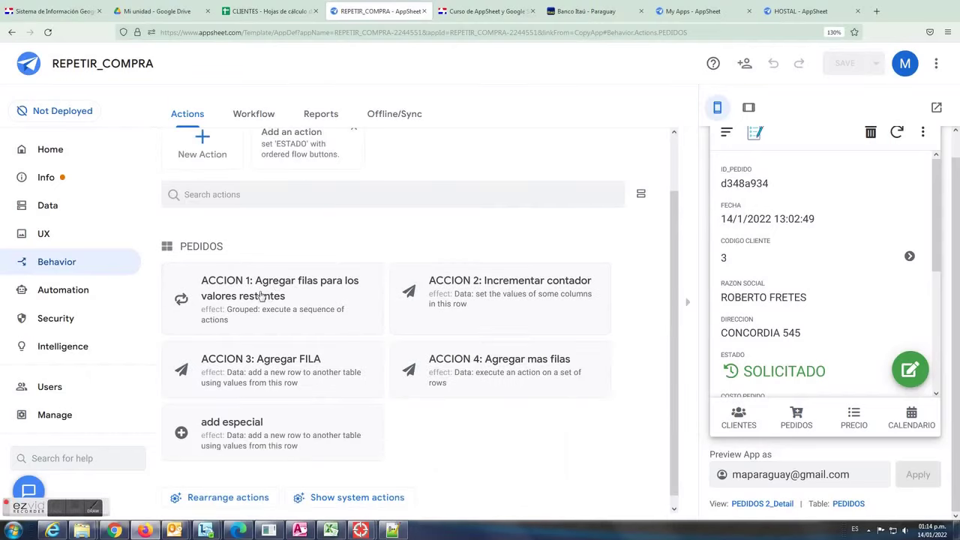
Paste the latest-order ID_PEDIDO filter after the ID_PEDIDO comparison in ACCION 1's condition.
{"action": "left_click", "coordinate": [258, 292]}
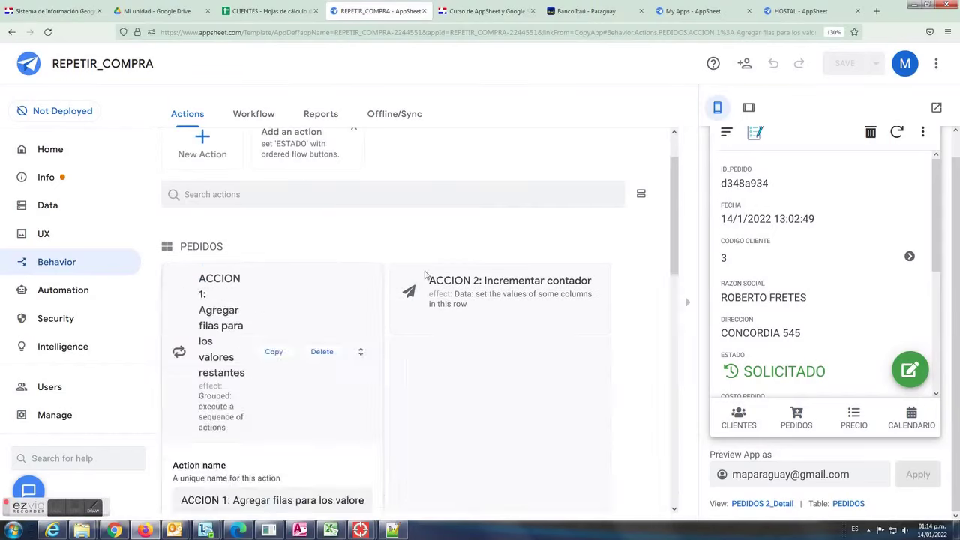
{"action": "scroll", "coordinate": [420, 317], "scroll_direction": "down", "scroll_amount": 5}
{"action": "scroll", "coordinate": [238, 270], "scroll_direction": "down", "scroll_amount": 3}
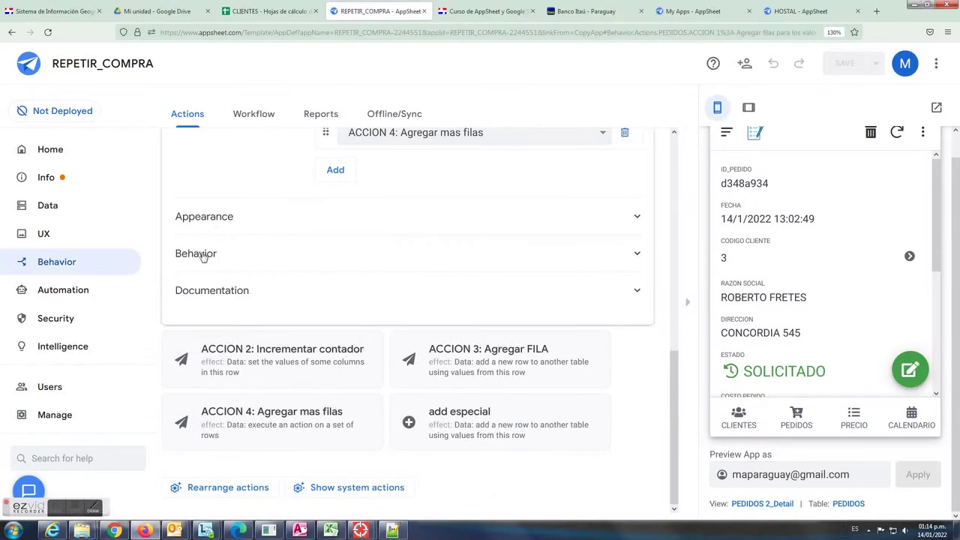
{"action": "left_click", "coordinate": [203, 255]}
{"action": "left_click", "coordinate": [391, 294]}
{"action": "scroll", "coordinate": [323, 244], "scroll_direction": "down", "scroll_amount": 2}
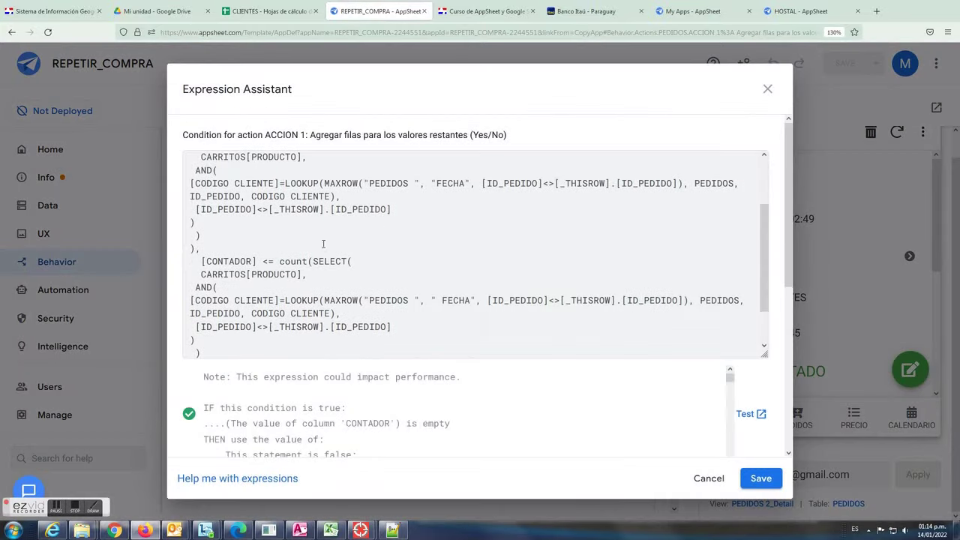
{"action": "scroll", "coordinate": [409, 303], "scroll_direction": "down", "scroll_amount": 1}
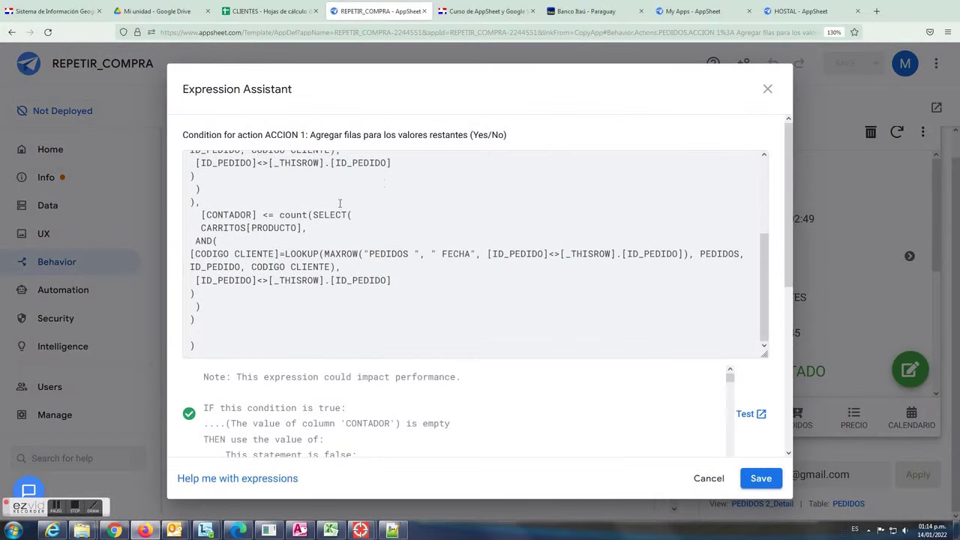
{"action": "scroll", "coordinate": [409, 197], "scroll_direction": "up", "scroll_amount": 2}
{"action": "left_click", "coordinate": [408, 234]}
{"action": "type", "text": ", [ID_PEDIDO]=MAXROW(\"PEDIDOS \", \"FECHA\", [ID_PEDIDO]<>[_THISROW].[ID_PEDIDO])"}
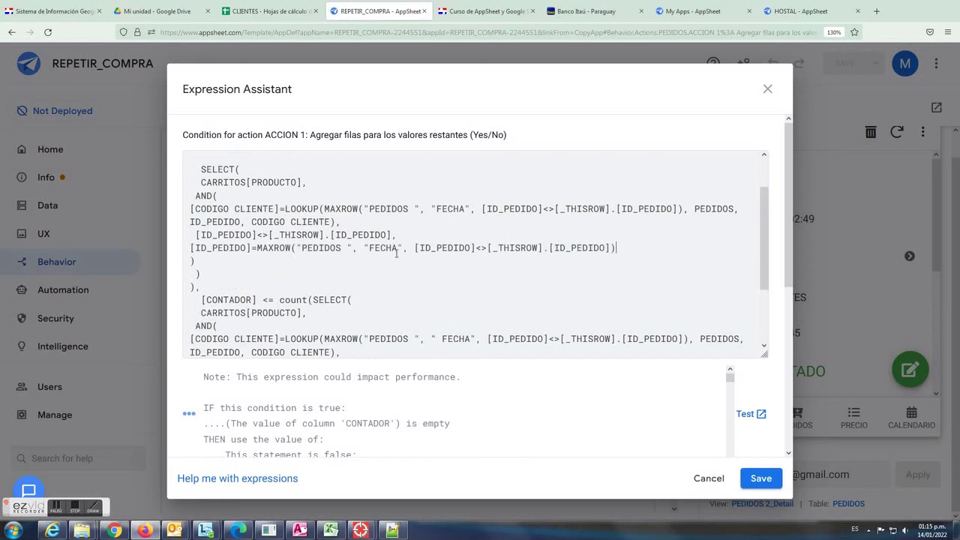
Add the same ID_PEDIDO filter to the count condition and save ACCION 1's condition.
{"action": "scroll", "coordinate": [615, 249], "scroll_direction": "down", "scroll_amount": 3}
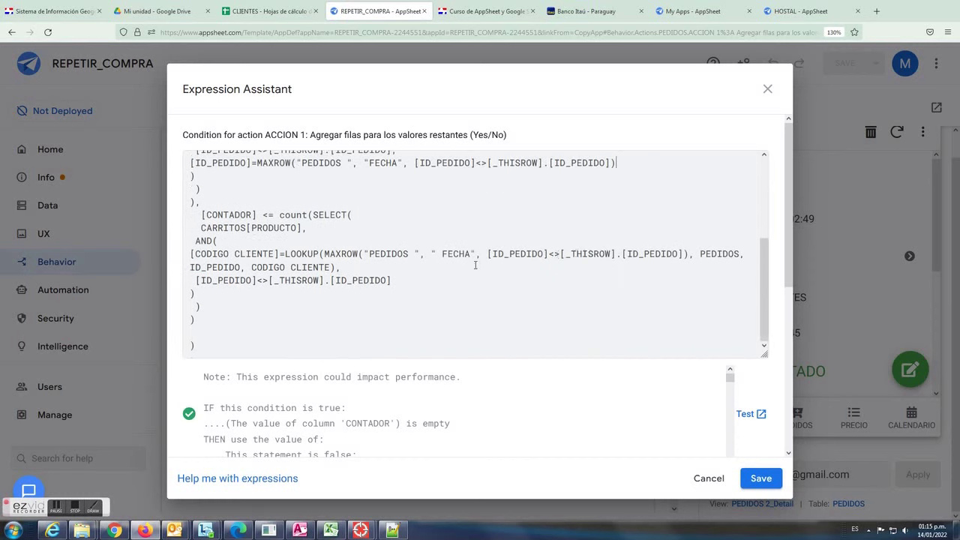
{"action": "type", "text": ", [ID_PEDIDO]=MAXROW(\"PEDIDOS \", \"FECHA\", [ID_PEDIDO]<>[_THISROW].[ID_PEDIDO])"}
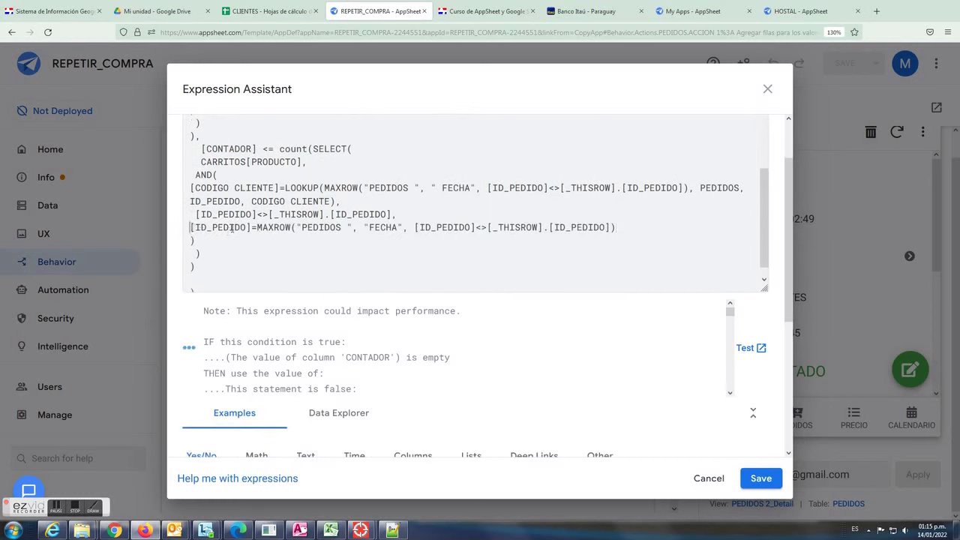
{"action": "left_click_drag", "start_coordinate": [232, 228], "coordinate": [643, 228]}
{"action": "left_click", "coordinate": [400, 217]}
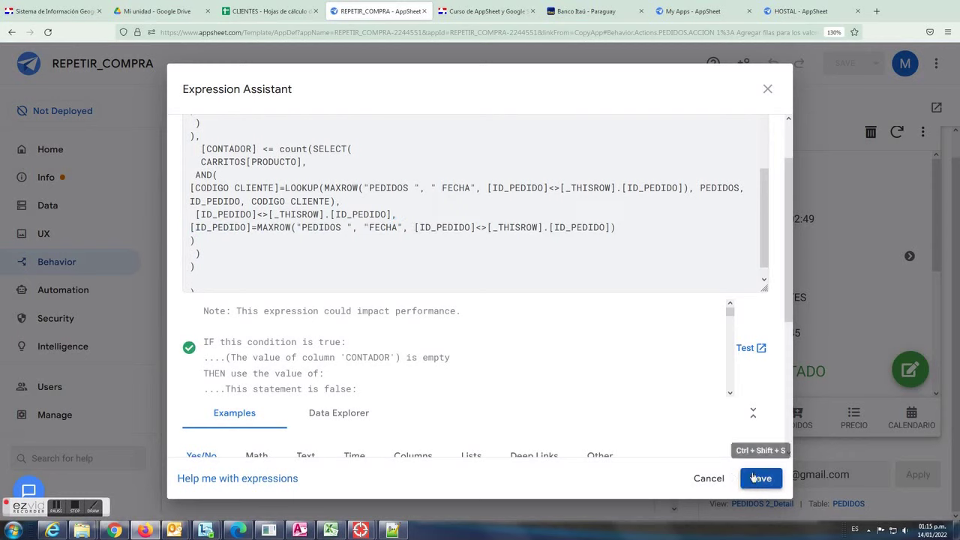
{"action": "left_click", "coordinate": [759, 479]}
{"action": "scroll", "coordinate": [510, 247], "scroll_direction": "up", "scroll_amount": 3}
Review the latest-order filter line in ACCION 3's PRODUCTO and CANTIDAD expressions.
{"action": "left_click", "coordinate": [460, 289]}
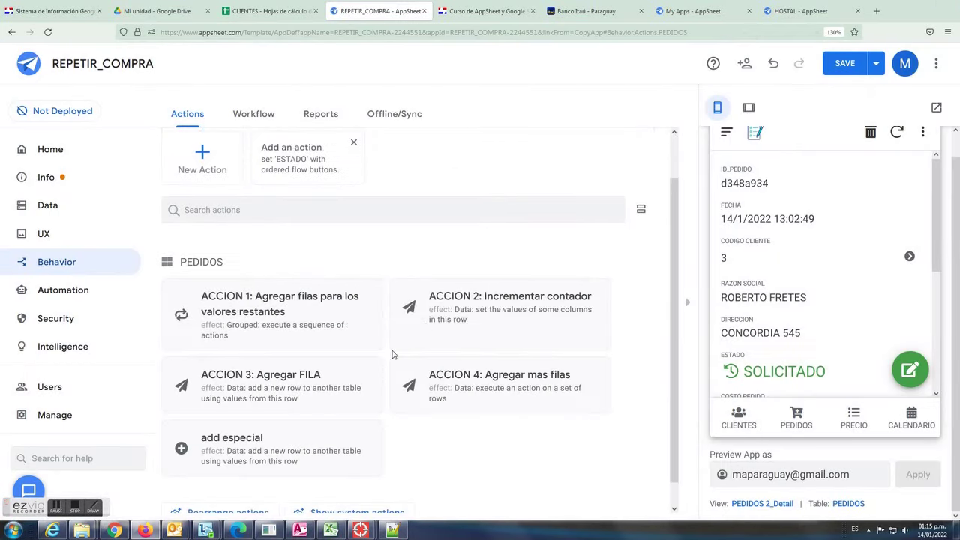
{"action": "left_click", "coordinate": [260, 387]}
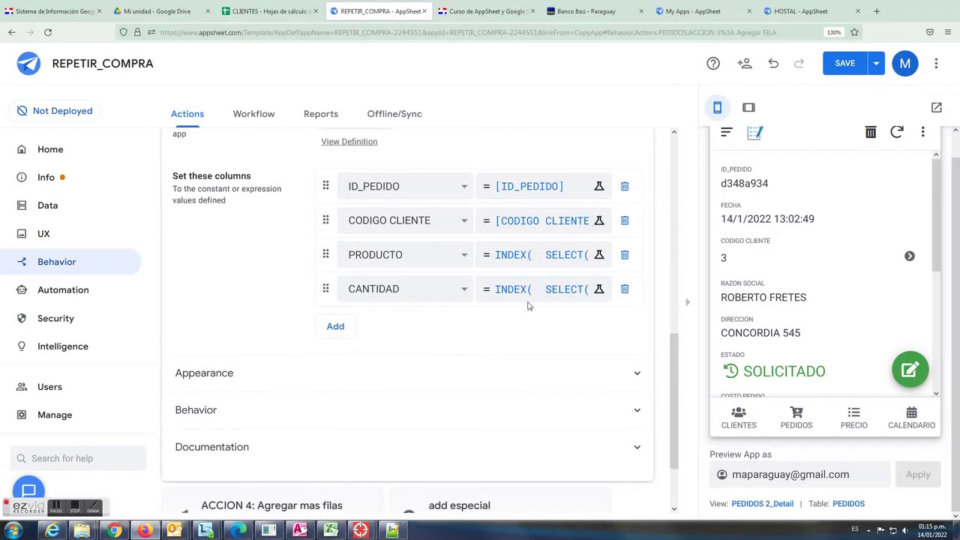
{"action": "left_click", "coordinate": [510, 253]}
{"action": "triple_click", "coordinate": [622, 242]}
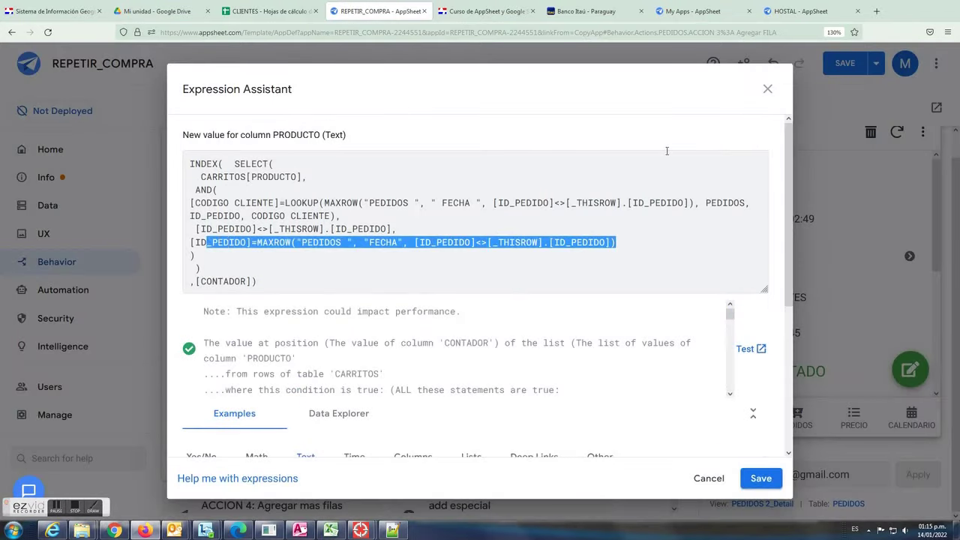
{"action": "left_click", "coordinate": [767, 89]}
{"action": "left_click", "coordinate": [525, 289]}
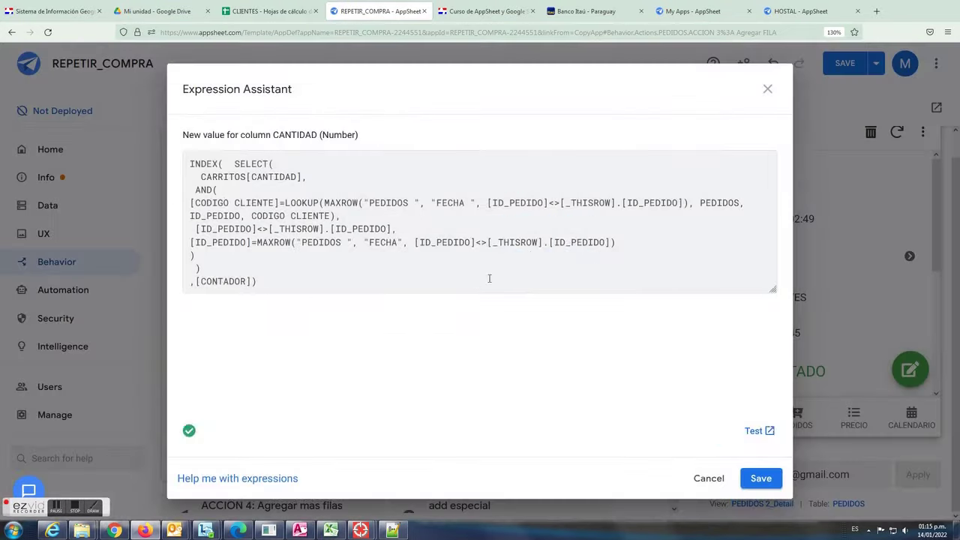
{"action": "left_click_drag", "start_coordinate": [616, 242], "coordinate": [194, 243]}
{"action": "left_click", "coordinate": [758, 478]}
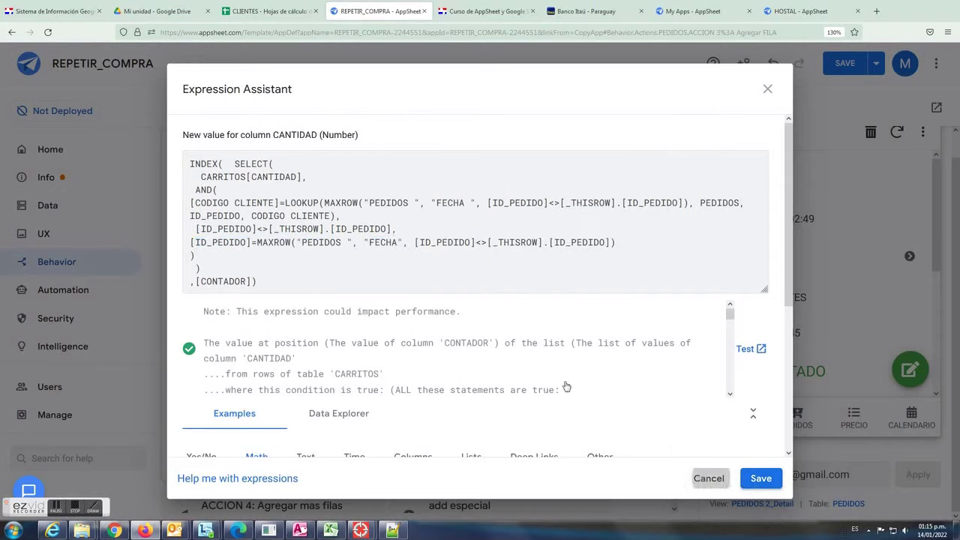
Leave ACCION 3's condition unchanged and save the REPETIR_COMPRA app.
{"action": "left_click", "coordinate": [205, 359]}
{"action": "left_click", "coordinate": [464, 385]}
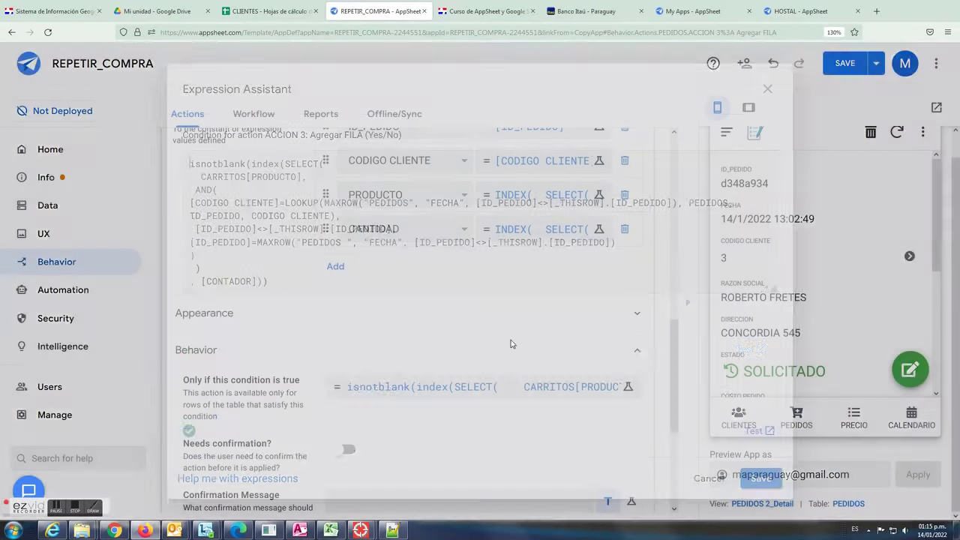
{"action": "mouse_move", "coordinate": [616, 242]}
{"action": "left_mouse_down"}
{"action": "mouse_move", "coordinate": [201, 255]}
{"action": "mouse_move", "coordinate": [190, 242]}
{"action": "left_mouse_up"}
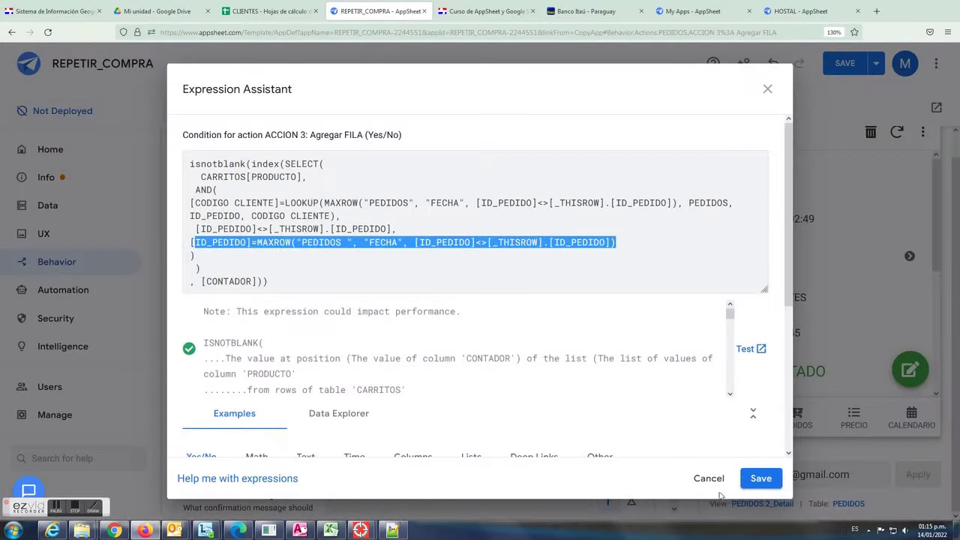
{"action": "left_click", "coordinate": [712, 480]}
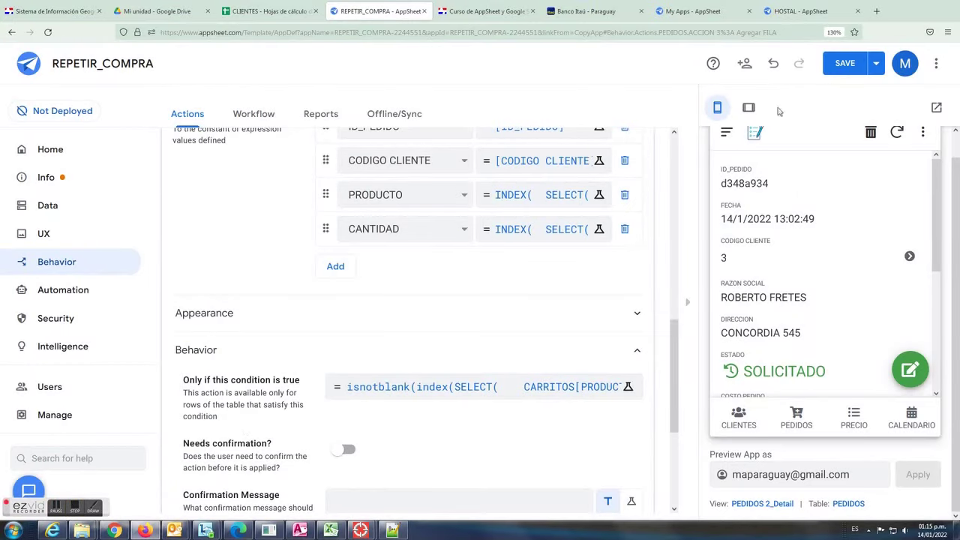
{"action": "left_click", "coordinate": [844, 63]}
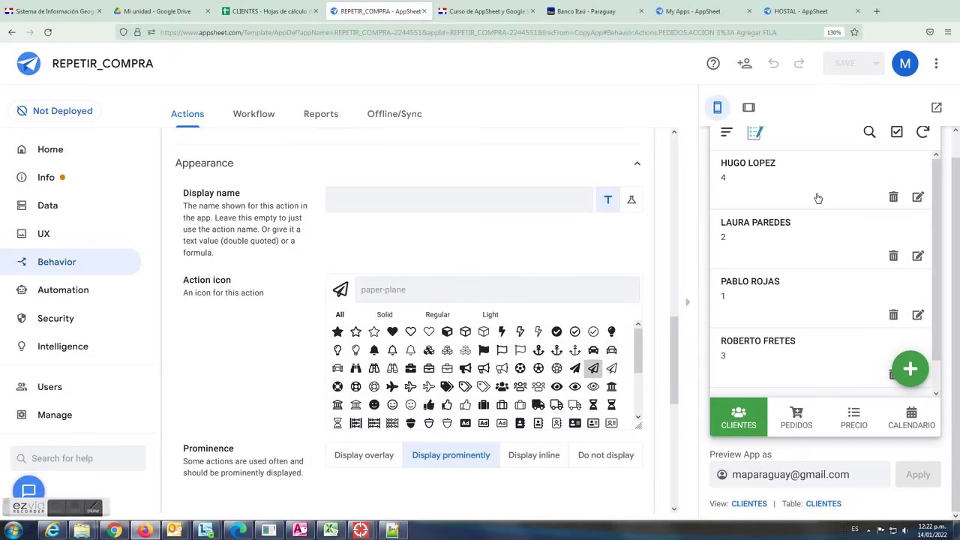
In the preview, review the items of the first client's existing order.
{"action": "left_click", "coordinate": [818, 198]}
{"action": "scroll", "coordinate": [816, 280], "scroll_direction": "down", "scroll_amount": 2}
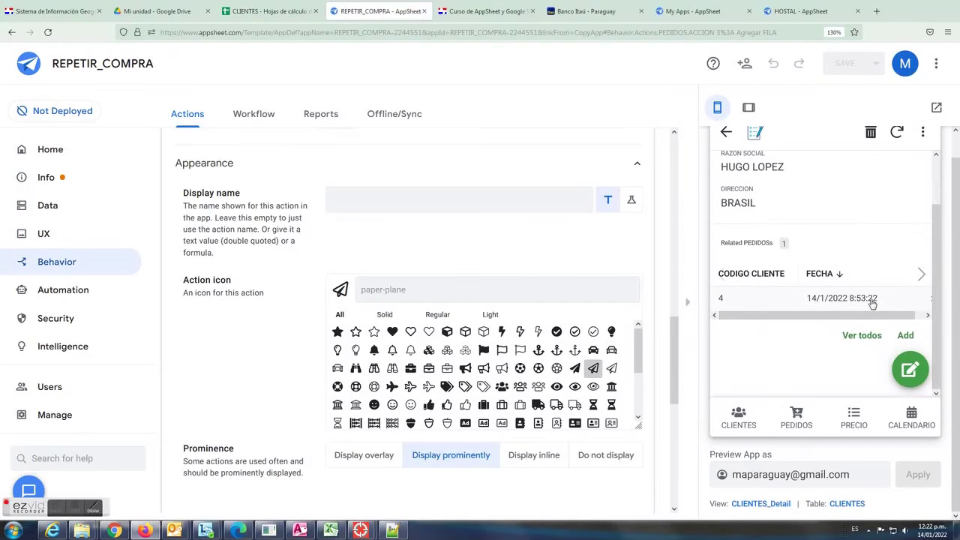
{"action": "left_click", "coordinate": [866, 300]}
{"action": "scroll", "coordinate": [840, 315], "scroll_direction": "down", "scroll_amount": 3}
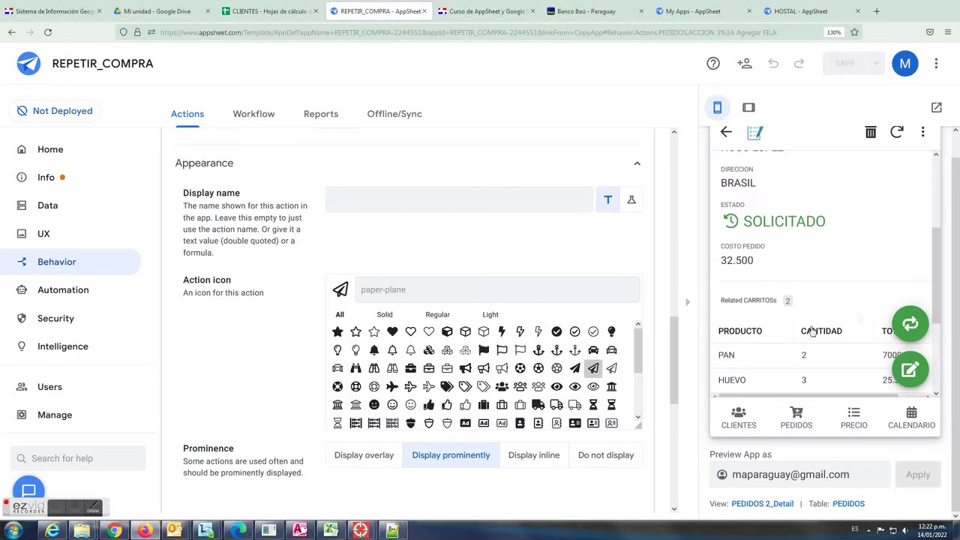
{"action": "scroll", "coordinate": [769, 279], "scroll_direction": "down", "scroll_amount": 2}
{"action": "left_click", "coordinate": [726, 133]}
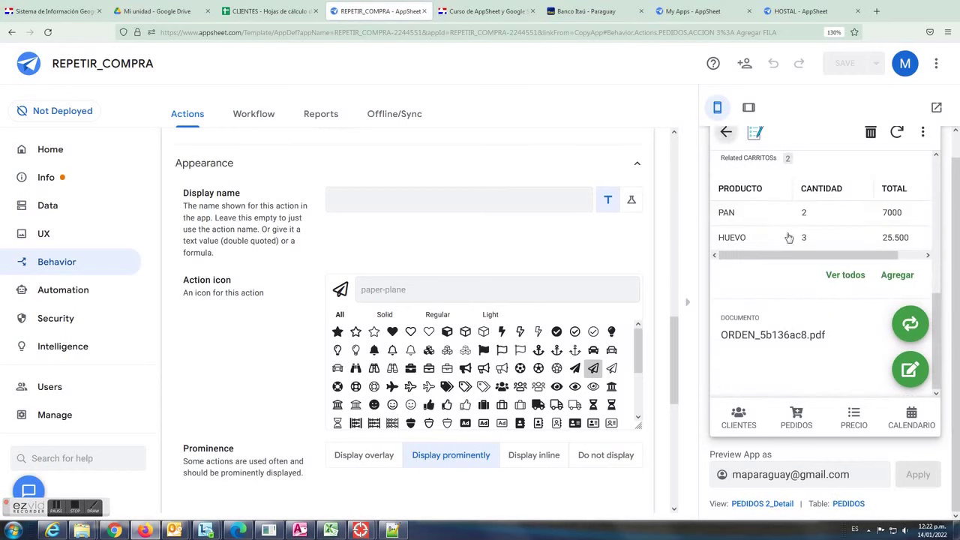
Open client 2's record from the clients list, showing four related orders.
{"action": "left_click", "coordinate": [738, 418]}
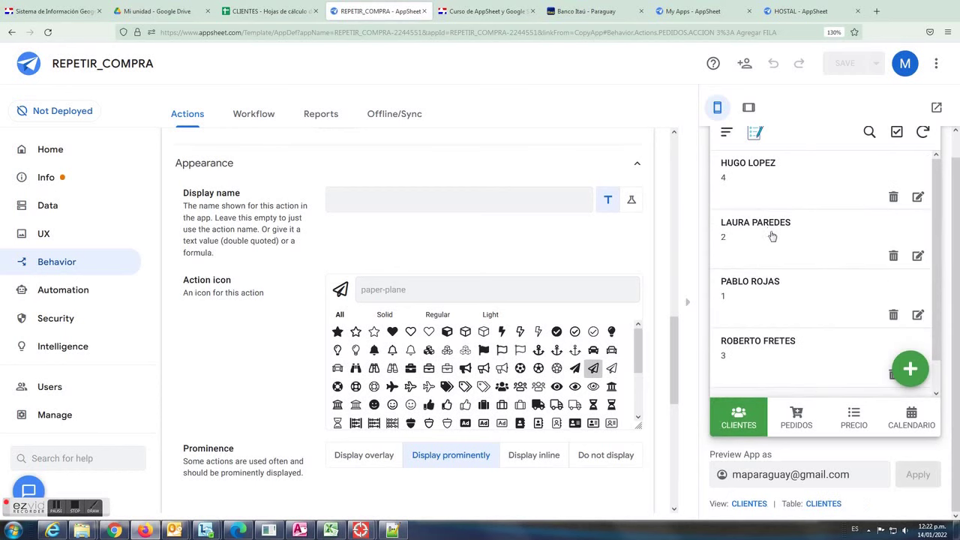
{"action": "left_click", "coordinate": [772, 237]}
{"action": "scroll", "coordinate": [825, 285], "scroll_direction": "down", "scroll_amount": 2}
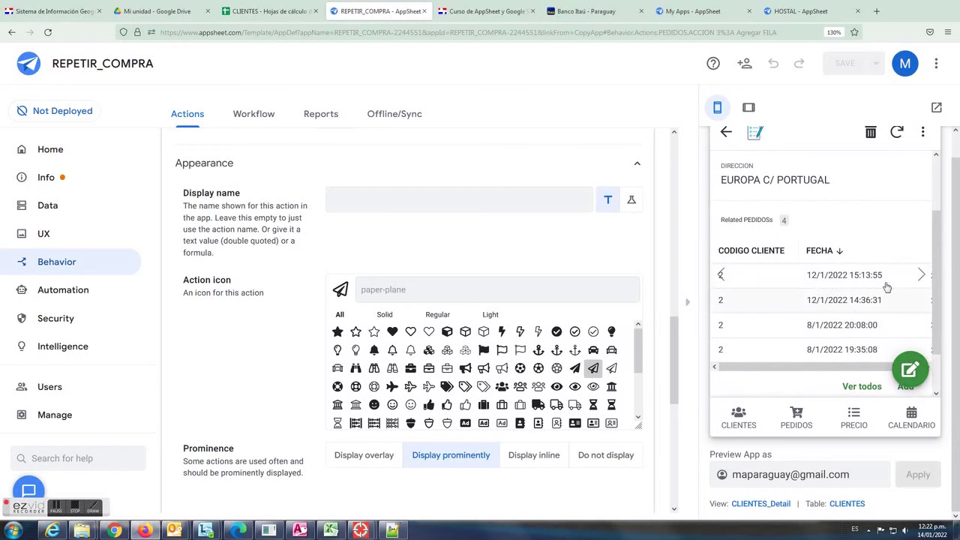
{"action": "scroll", "coordinate": [905, 352], "scroll_direction": "down", "scroll_amount": 1}
Save a new SOLICITADO order dated 14/1/2022 12:22:44 for client 2 and open it.
{"action": "left_click", "coordinate": [906, 337]}
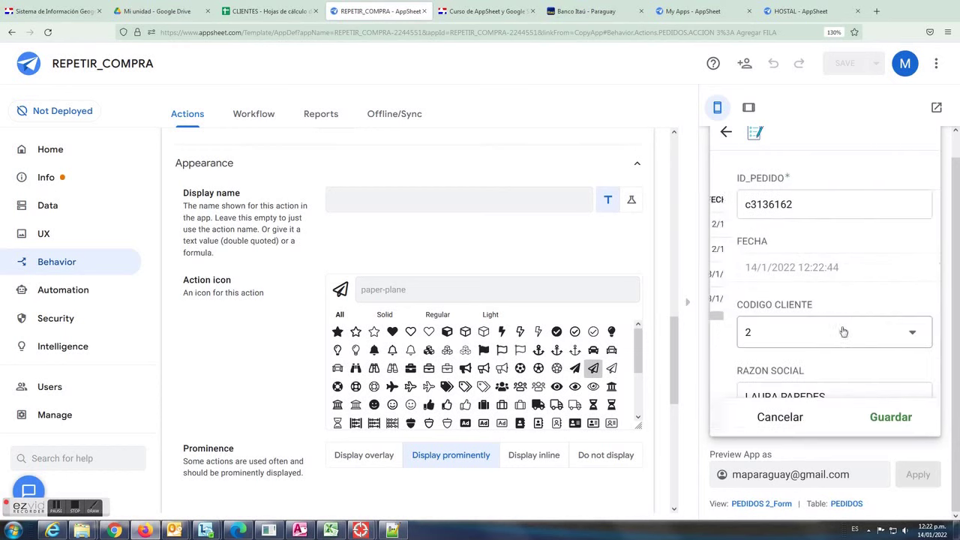
{"action": "scroll", "coordinate": [809, 330], "scroll_direction": "down", "scroll_amount": 2}
{"action": "scroll", "coordinate": [801, 315], "scroll_direction": "up", "scroll_amount": 3}
{"action": "left_click_drag", "start_coordinate": [833, 273], "coordinate": [741, 276]}
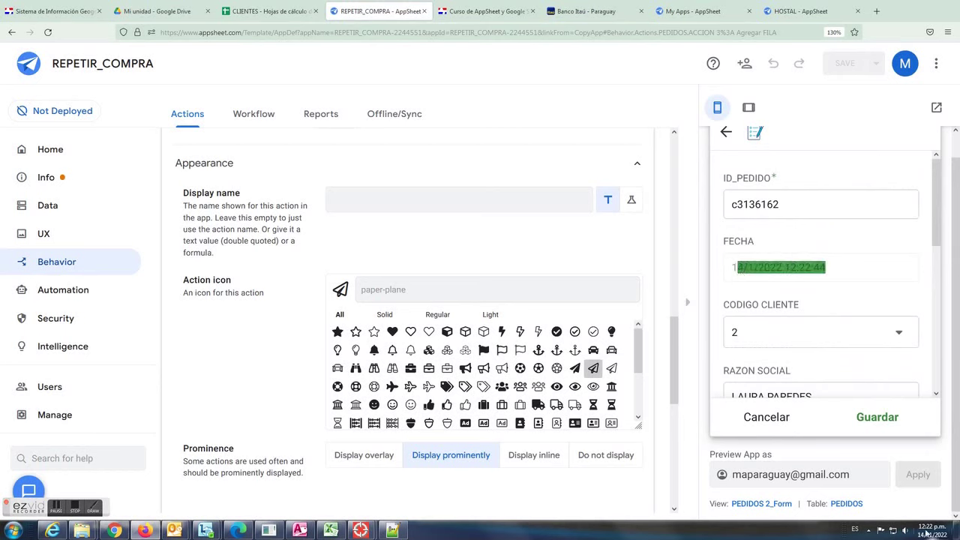
{"action": "scroll", "coordinate": [848, 298], "scroll_direction": "down", "scroll_amount": 3}
{"action": "scroll", "coordinate": [840, 312], "scroll_direction": "down", "scroll_amount": 2}
{"action": "scroll", "coordinate": [831, 340], "scroll_direction": "down", "scroll_amount": 1}
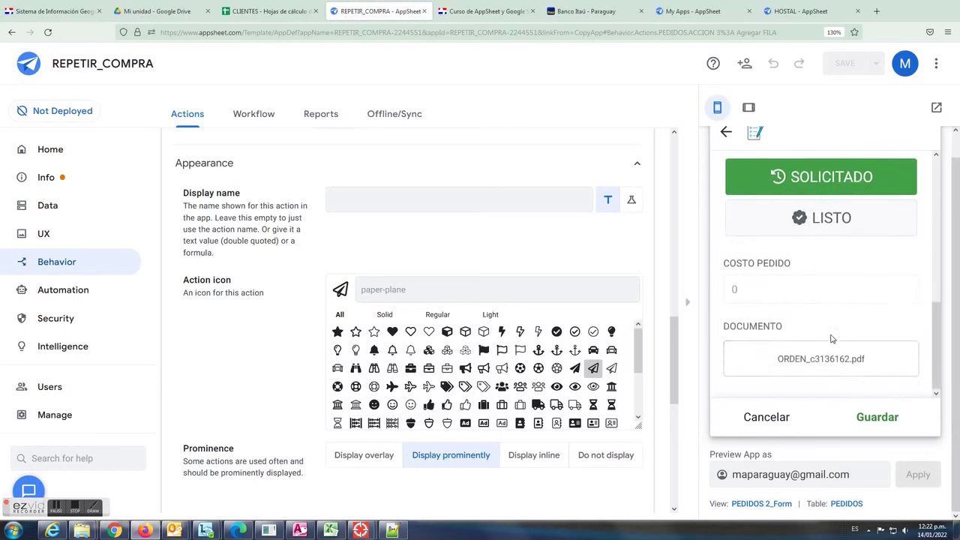
{"action": "left_click", "coordinate": [875, 416]}
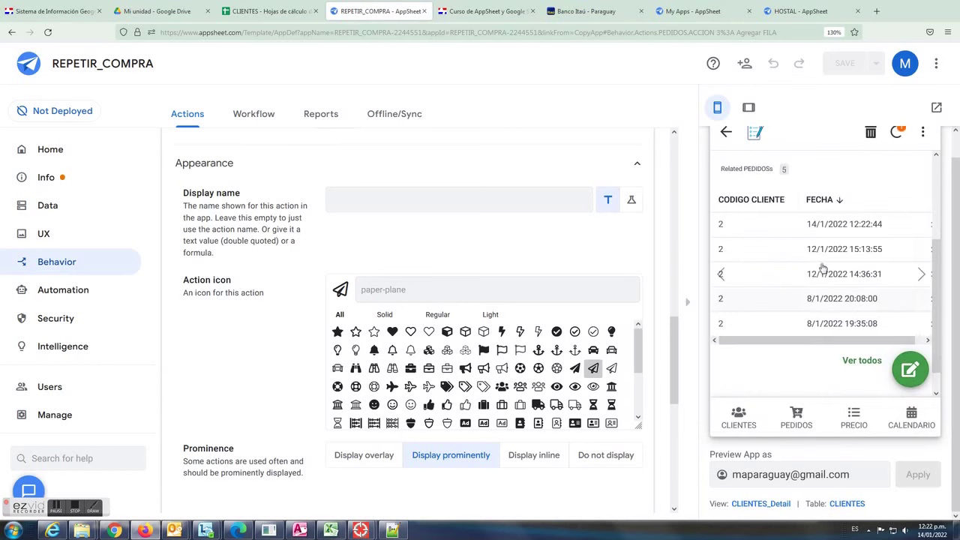
{"action": "left_click", "coordinate": [824, 228]}
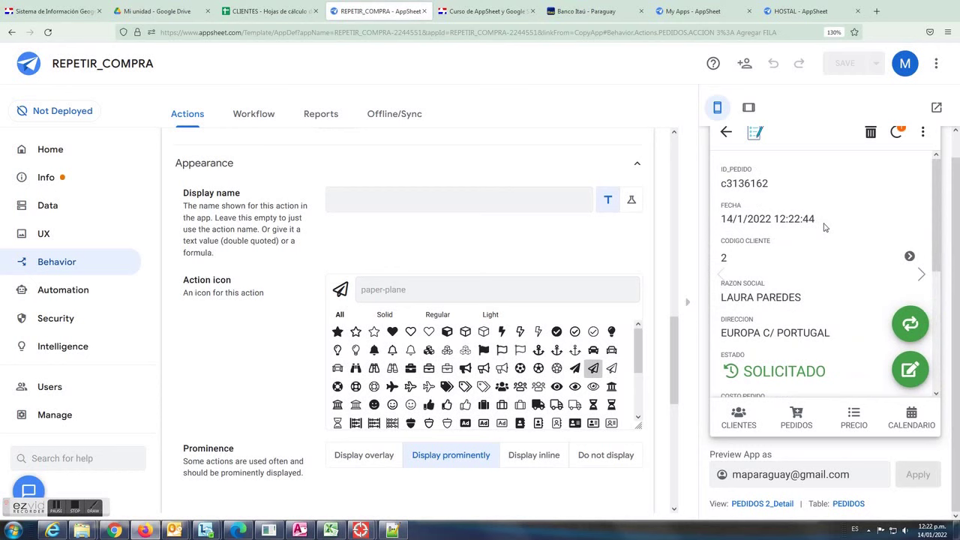
{"action": "scroll", "coordinate": [848, 234], "scroll_direction": "down", "scroll_amount": 3}
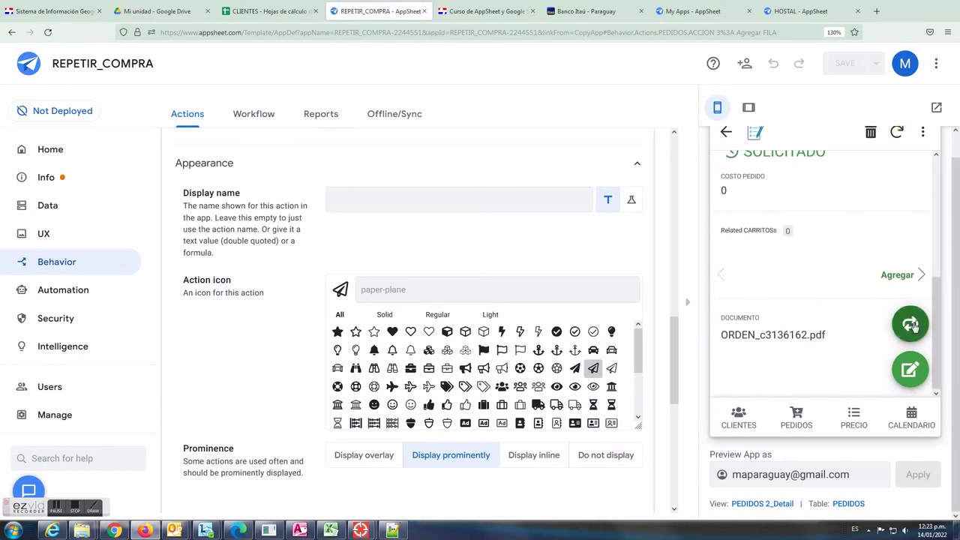
Check the new order in row 9 of the PEDIDOS sheet, including its client code.
{"action": "left_click", "coordinate": [285, 15]}
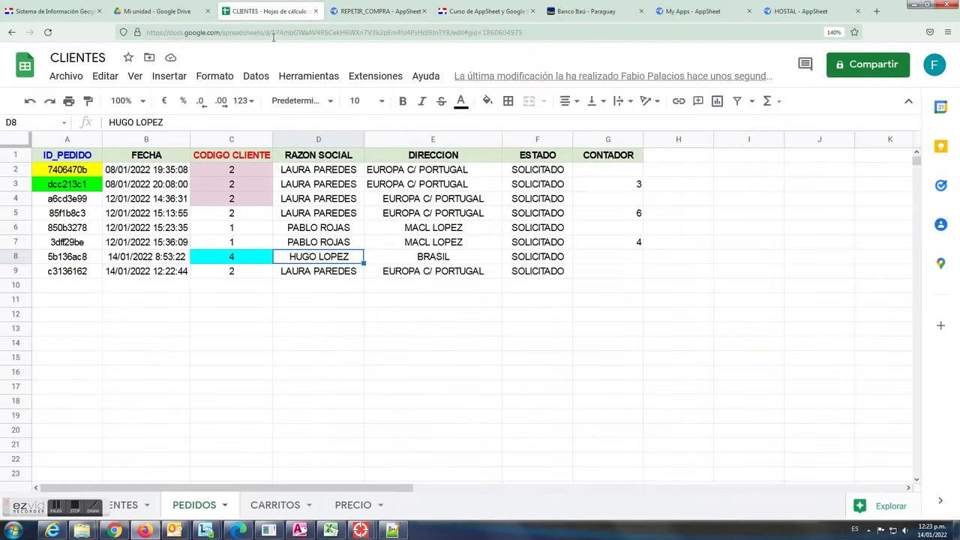
{"action": "left_click", "coordinate": [249, 278]}
{"action": "left_click", "coordinate": [144, 275]}
{"action": "left_click", "coordinate": [213, 273]}
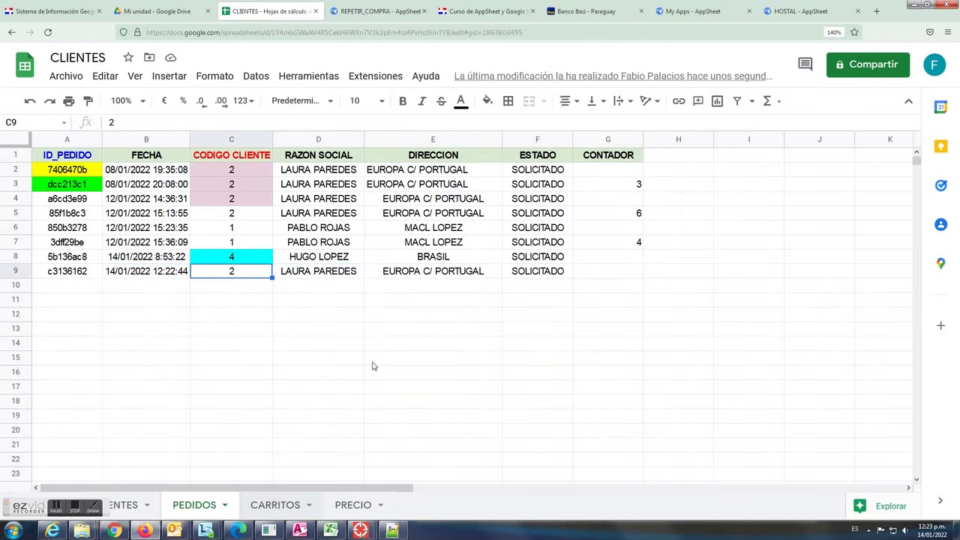
Verify the copied items appear in CARRITOS and in the order's AppSheet preview.
{"action": "left_click", "coordinate": [274, 505]}
{"action": "scroll", "coordinate": [287, 248], "scroll_direction": "up", "scroll_amount": 7}
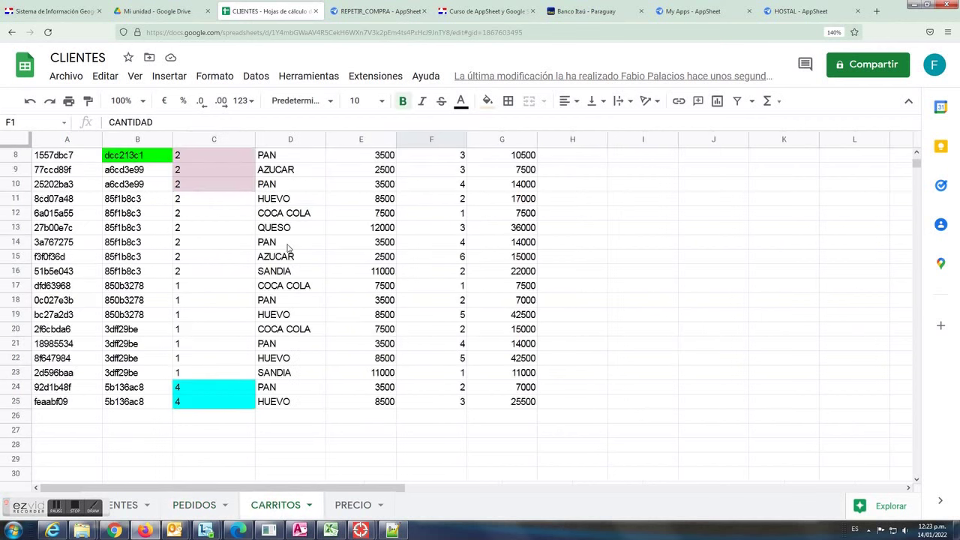
{"action": "scroll", "coordinate": [300, 326], "scroll_direction": "down", "scroll_amount": 3}
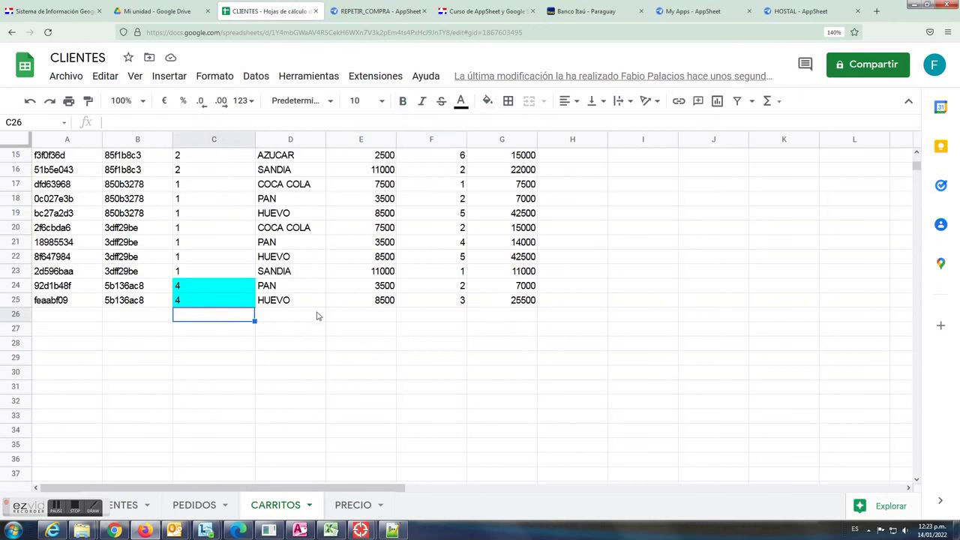
{"action": "left_click", "coordinate": [363, 10]}
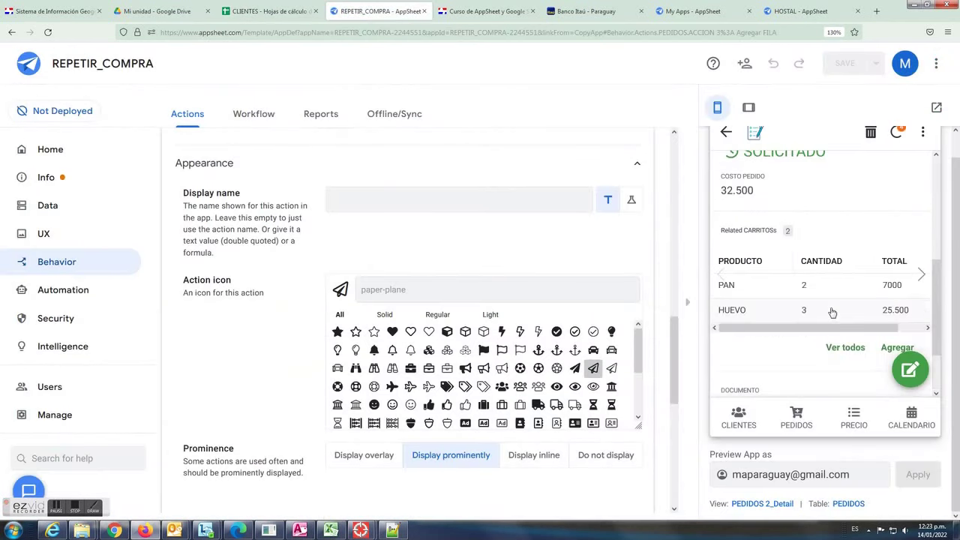
{"action": "mouse_move", "coordinate": [835, 327]}
{"action": "left_mouse_down"}
{"action": "mouse_move", "coordinate": [900, 330]}
{"action": "mouse_move", "coordinate": [815, 331]}
{"action": "left_mouse_up"}
{"action": "left_click", "coordinate": [268, 16]}
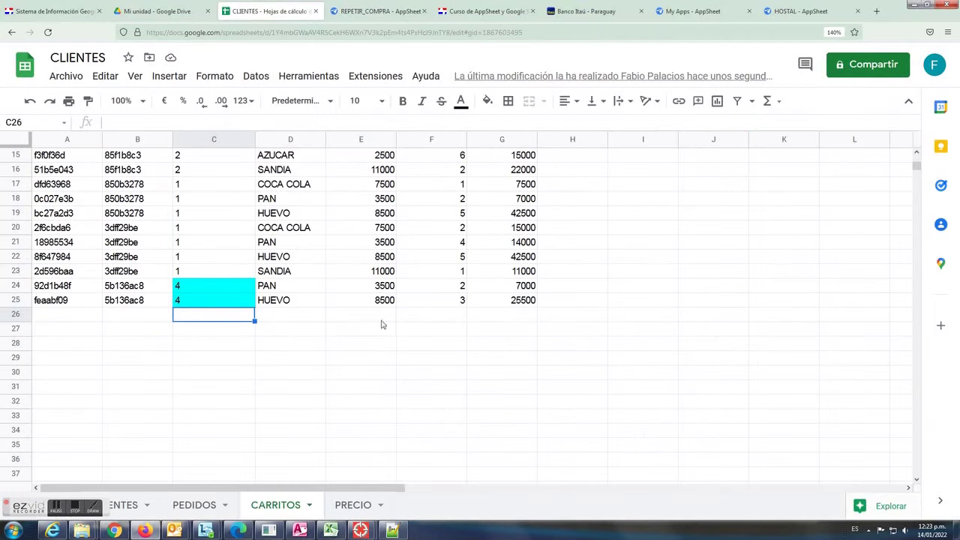
Inspect the copied CARRITOS rows 26 and 27 for order c3136162.
{"action": "left_click", "coordinate": [289, 332]}
{"action": "left_click", "coordinate": [222, 331]}
{"action": "left_click", "coordinate": [141, 321]}
{"action": "left_click", "coordinate": [141, 328]}
{"action": "key", "text": "Up"}
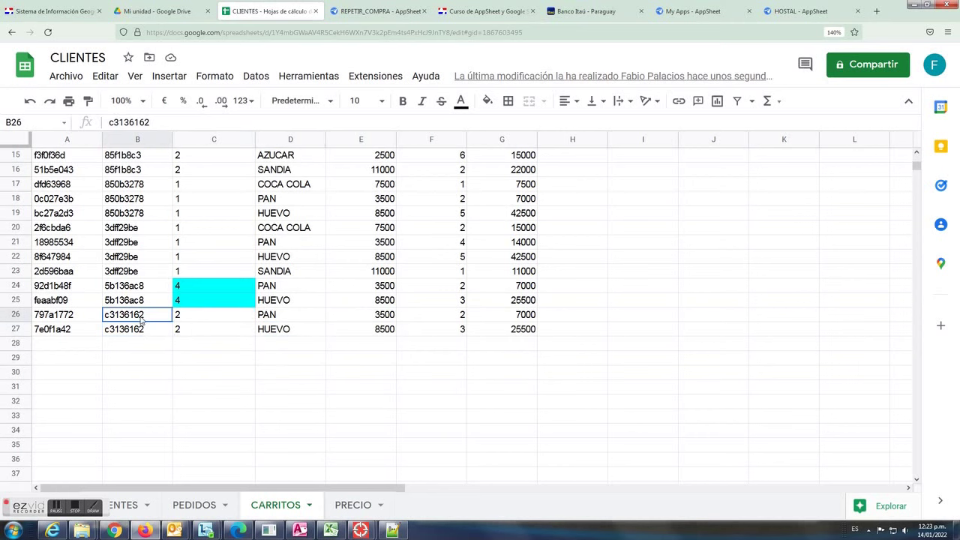
Fill order id cell A9 on the PEDIDOS sheet with magenta.
{"action": "left_click", "coordinate": [194, 504]}
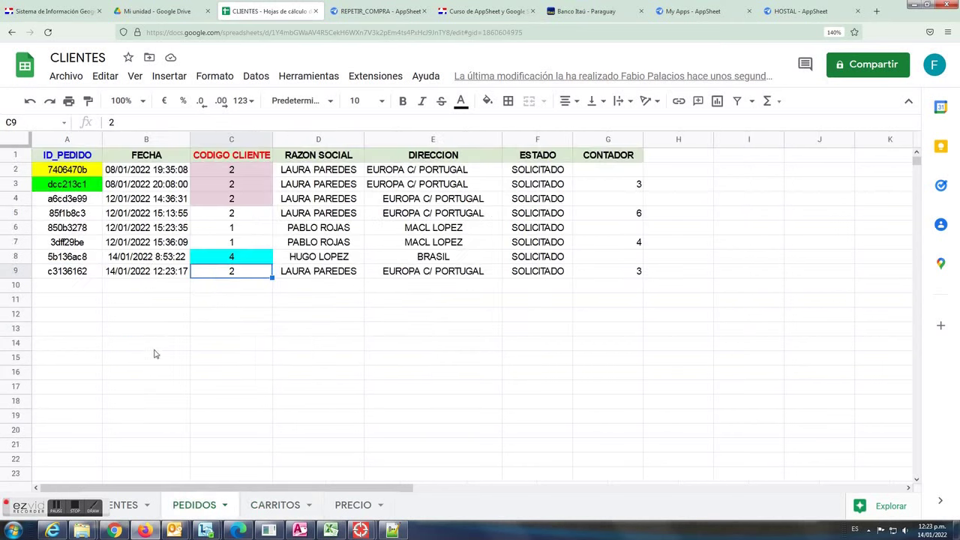
{"action": "left_click", "coordinate": [75, 274]}
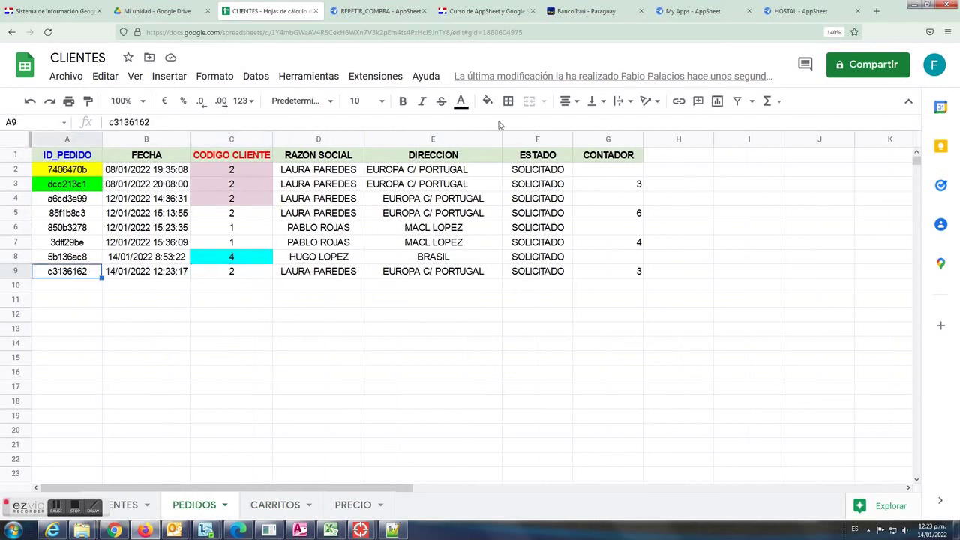
{"action": "left_click", "coordinate": [487, 102]}
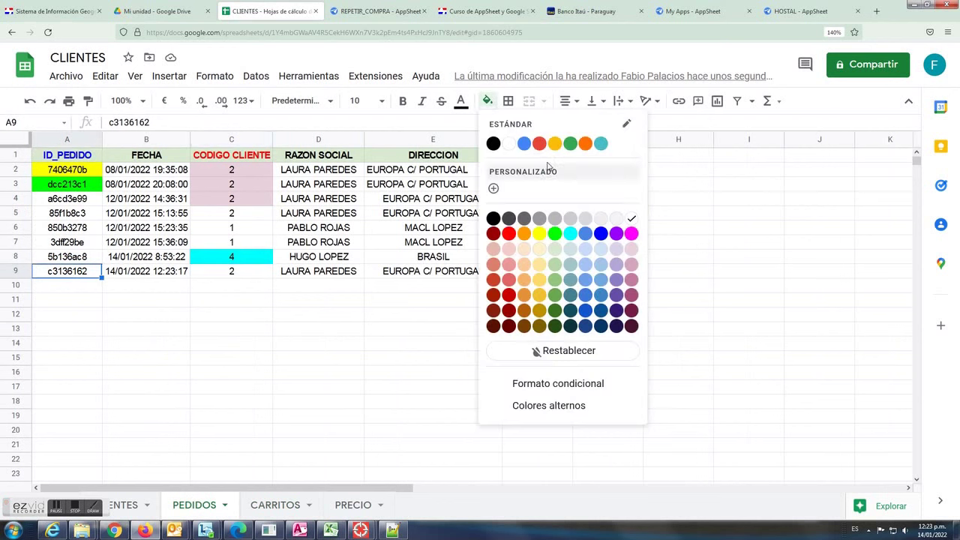
{"action": "left_click", "coordinate": [631, 233]}
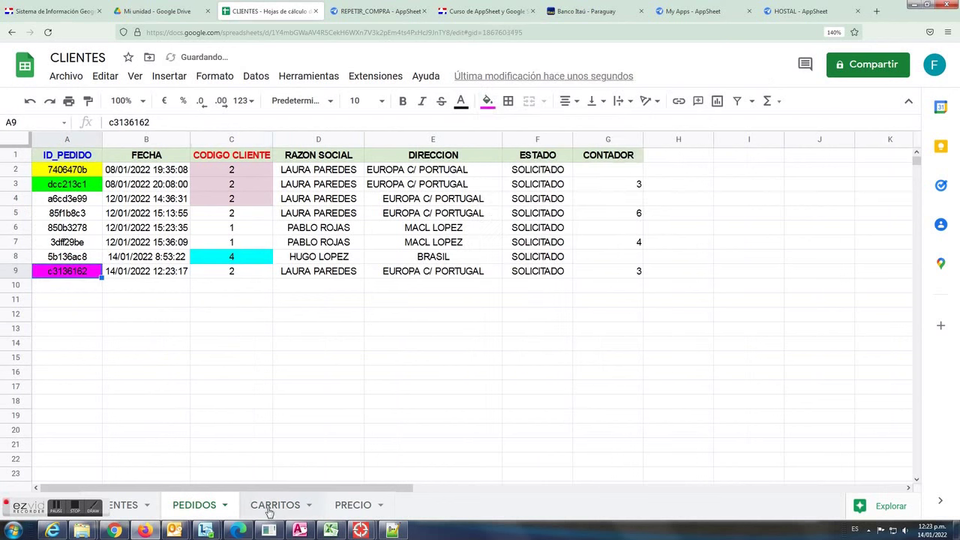
Fill the copied order ids B26:B27 on CARRITOS with magenta, then return to AppSheet.
{"action": "left_click", "coordinate": [275, 505]}
{"action": "left_click", "coordinate": [109, 335], "text": "shift"}
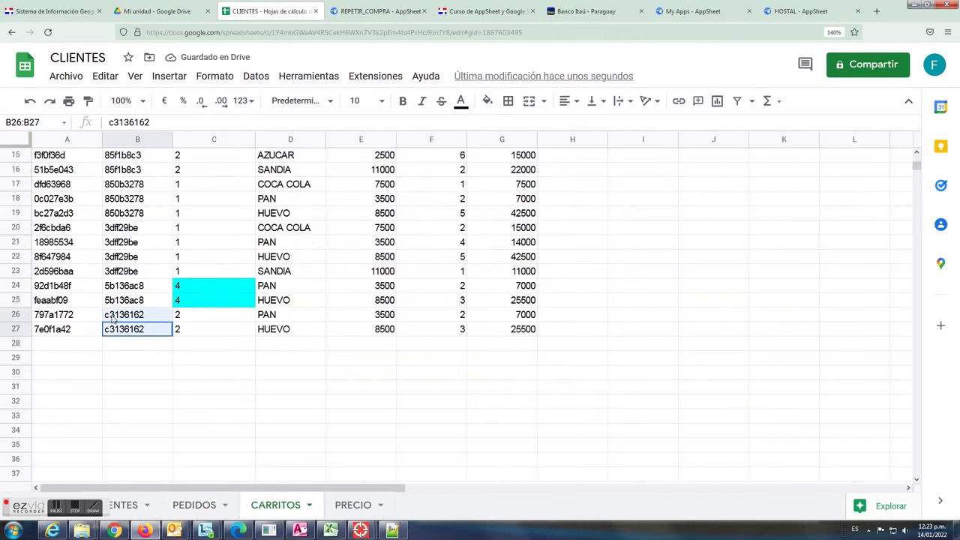
{"action": "left_click", "coordinate": [488, 103]}
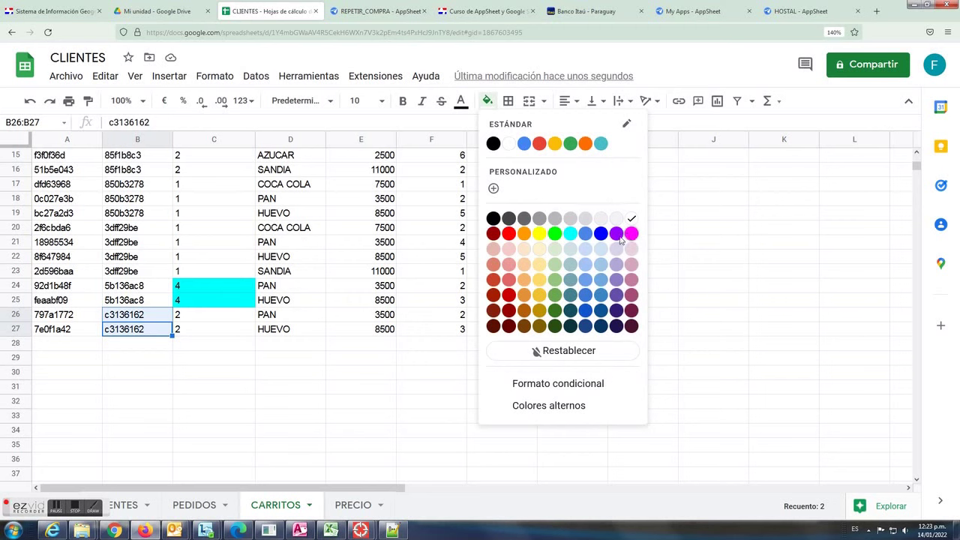
{"action": "left_click", "coordinate": [630, 233]}
{"action": "left_click", "coordinate": [390, 355]}
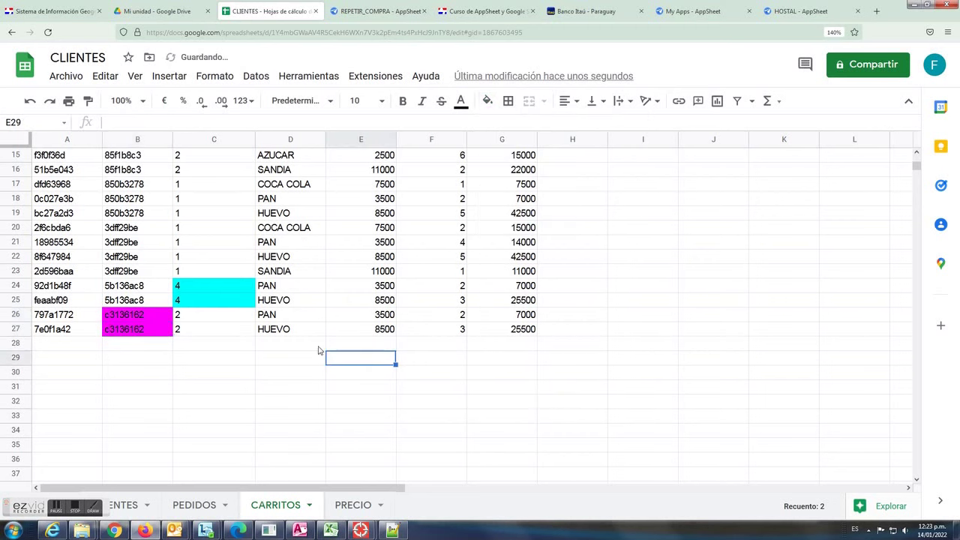
{"action": "left_click", "coordinate": [146, 335]}
{"action": "left_click", "coordinate": [390, 12]}
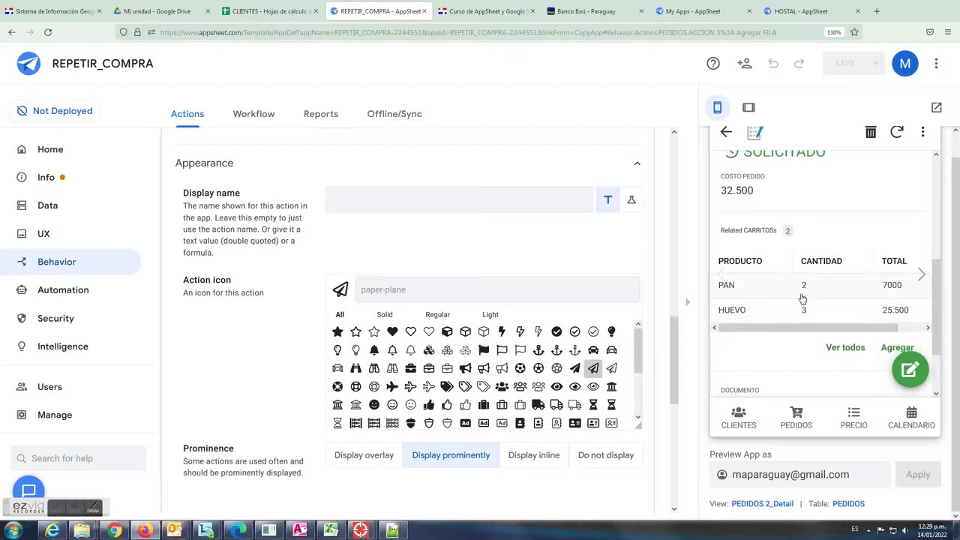
Add a SANDIA product line with quantity 1 to the open order and save it.
{"action": "scroll", "coordinate": [807, 282], "scroll_direction": "up", "scroll_amount": 2}
{"action": "left_click_drag", "start_coordinate": [801, 300], "coordinate": [721, 300]}
{"action": "scroll", "coordinate": [840, 302], "scroll_direction": "down", "scroll_amount": 2}
{"action": "scroll", "coordinate": [843, 304], "scroll_direction": "down", "scroll_amount": 1}
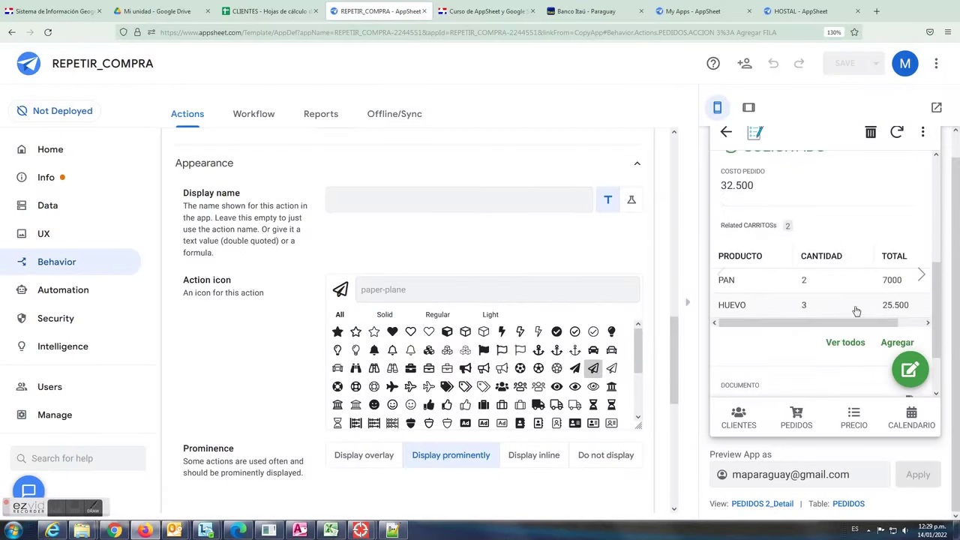
{"action": "left_click", "coordinate": [897, 341]}
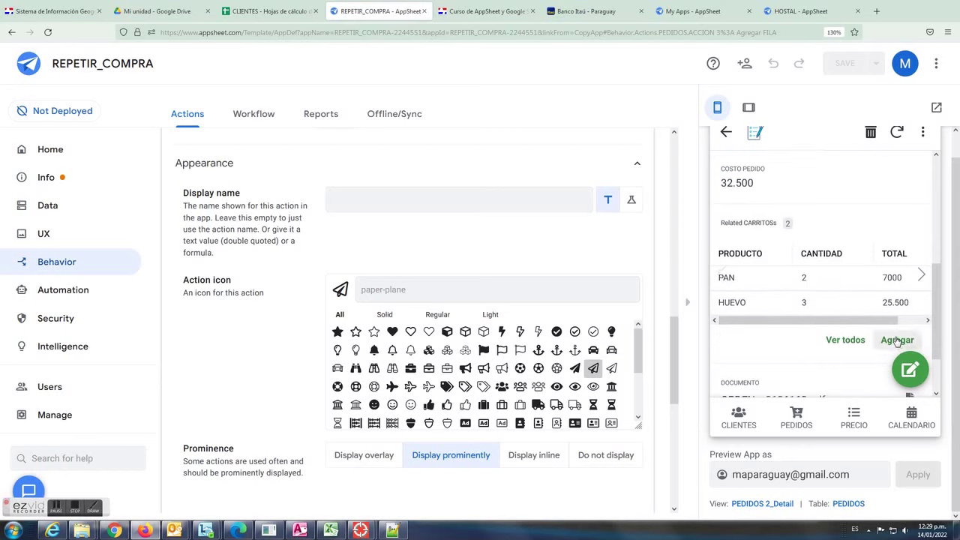
{"action": "left_click", "coordinate": [896, 333]}
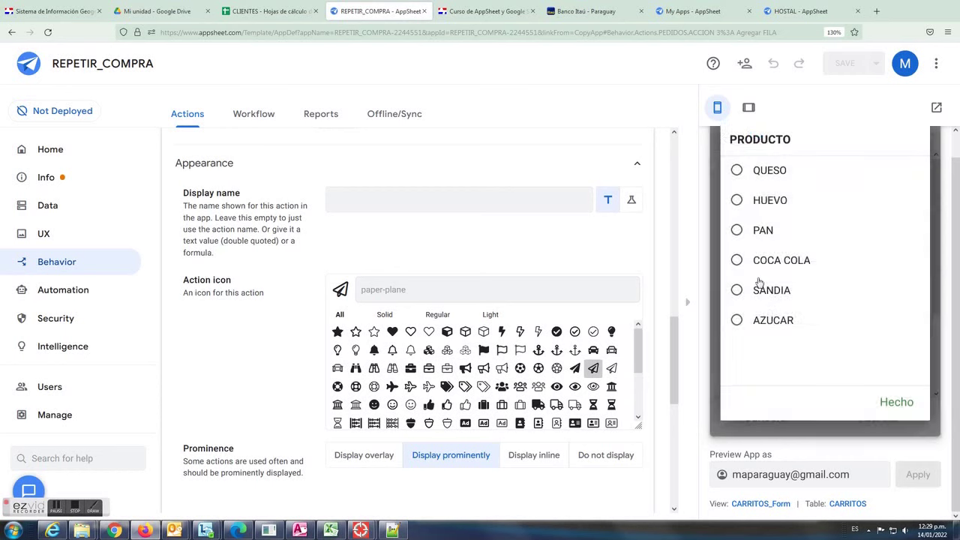
{"action": "left_click", "coordinate": [756, 293]}
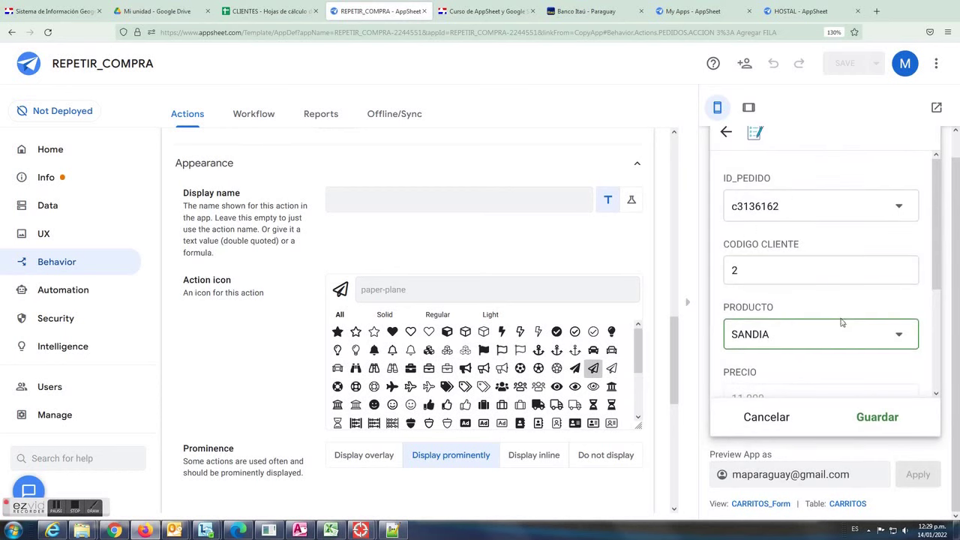
{"action": "scroll", "coordinate": [842, 321], "scroll_direction": "down", "scroll_amount": 2}
{"action": "left_click", "coordinate": [899, 323]}
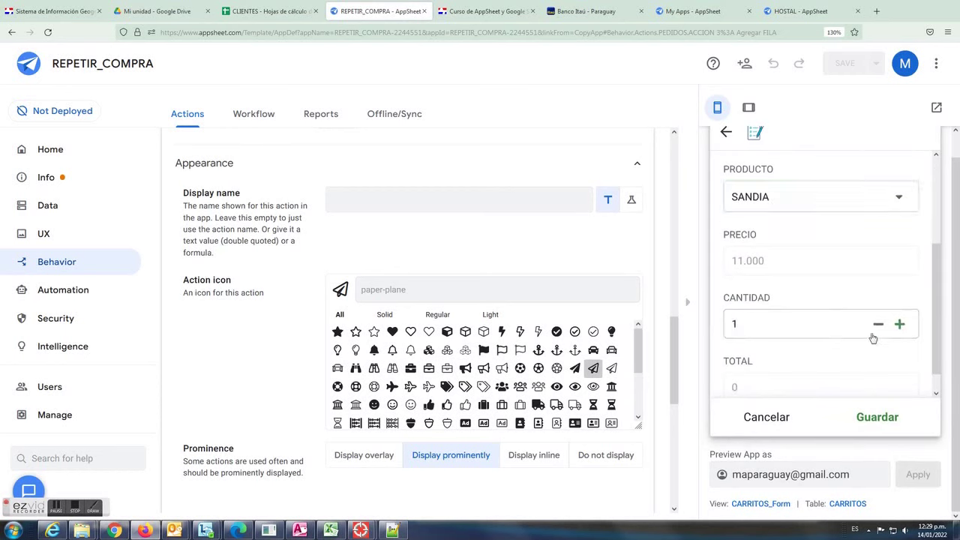
{"action": "left_click", "coordinate": [877, 418]}
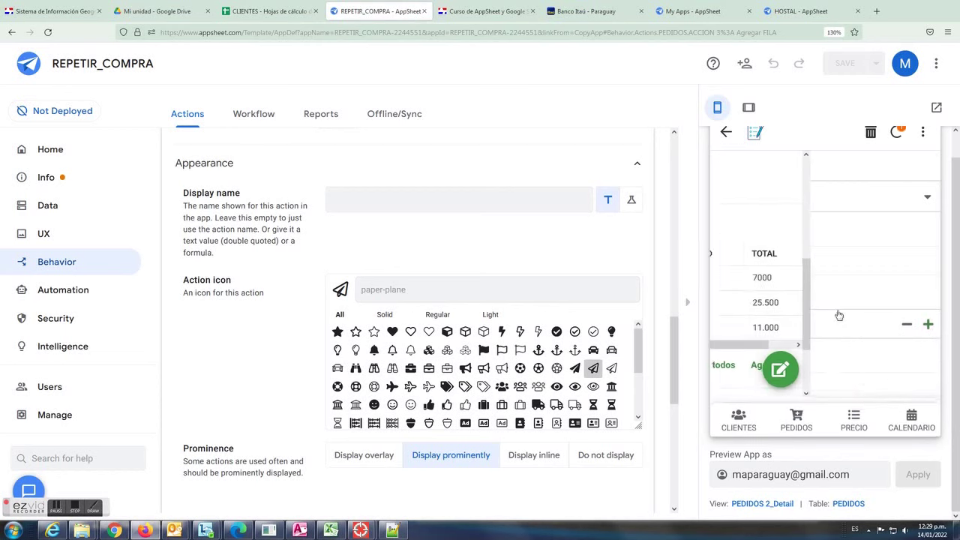
Confirm the order cost is now 43.500, then switch to the spreadsheet.
{"action": "scroll", "coordinate": [772, 255], "scroll_direction": "up", "scroll_amount": 3}
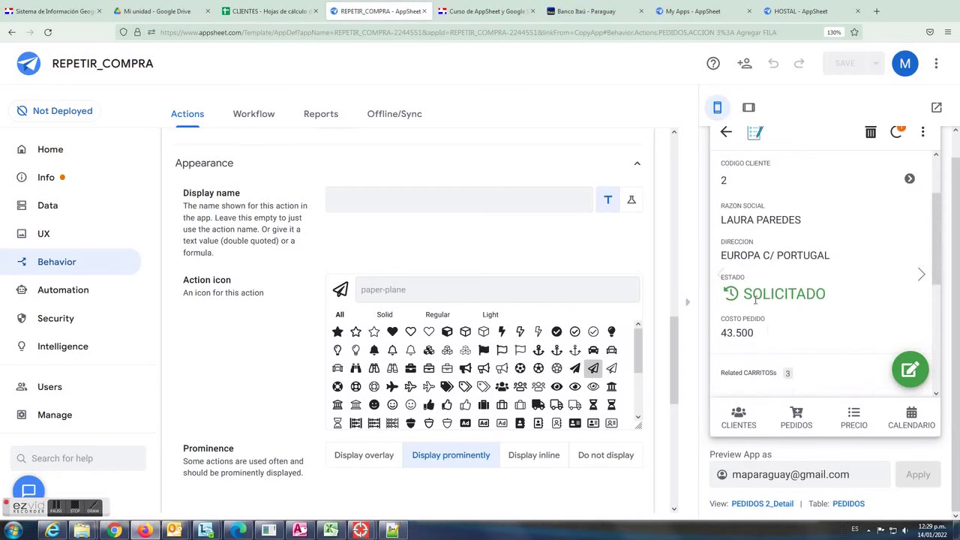
{"action": "left_click_drag", "start_coordinate": [761, 336], "coordinate": [727, 333]}
{"action": "left_click", "coordinate": [265, 12]}
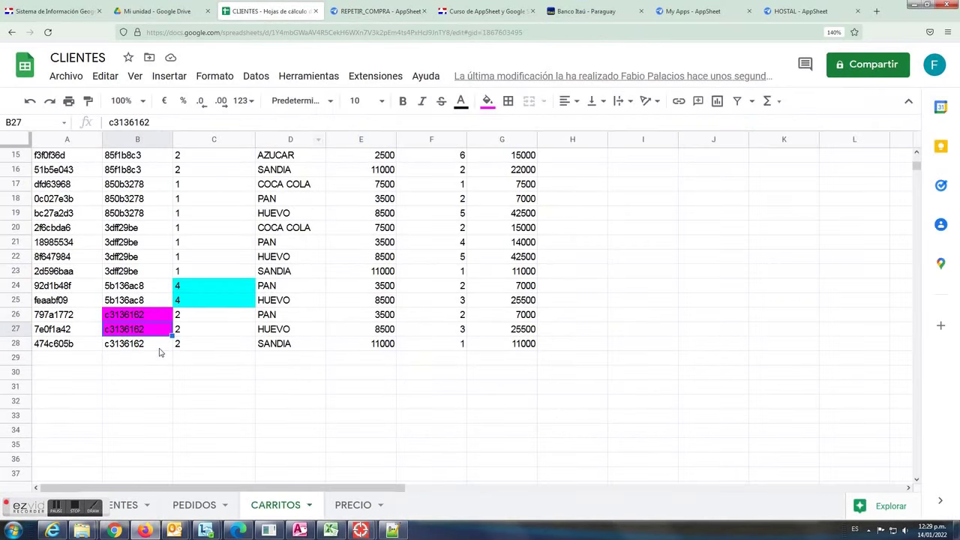
Shade order ID cell B28 on CARRITOS magenta, check the PAN, HUEVO and SANDIA cells, then return to AppSheet.
{"action": "left_click", "coordinate": [275, 350]}
{"action": "left_click", "coordinate": [217, 351]}
{"action": "left_click", "coordinate": [133, 353]}
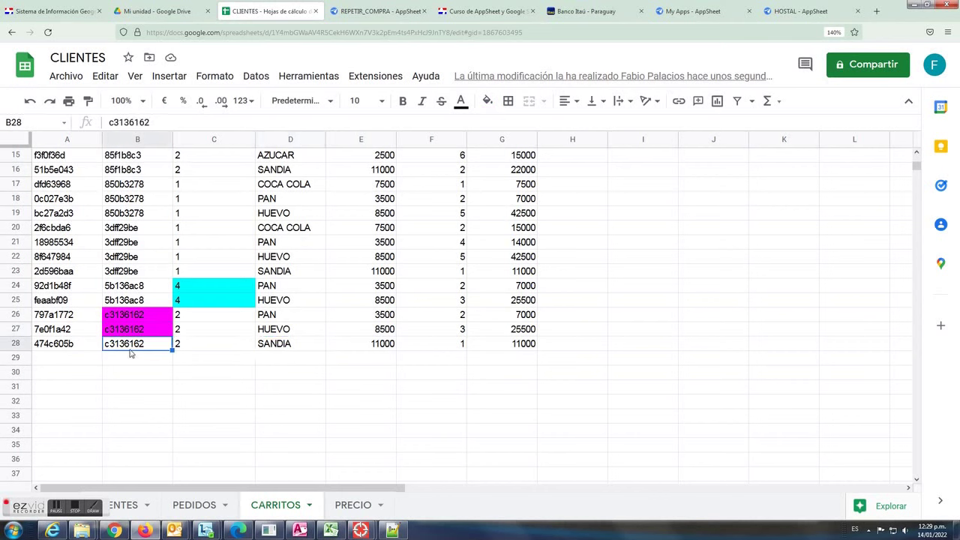
{"action": "left_click", "coordinate": [488, 105]}
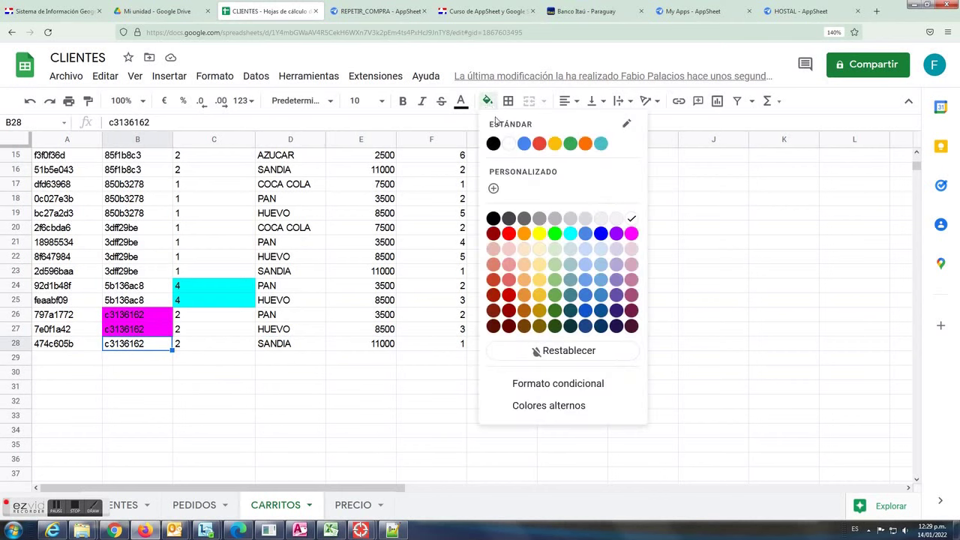
{"action": "left_click", "coordinate": [631, 233]}
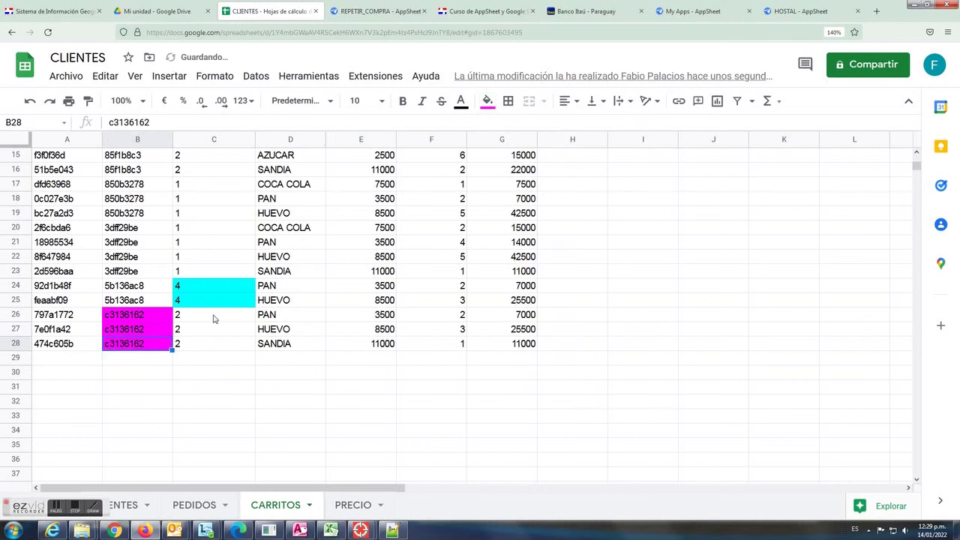
{"action": "left_click", "coordinate": [294, 315]}
{"action": "left_click", "coordinate": [295, 333]}
{"action": "left_click", "coordinate": [297, 345]}
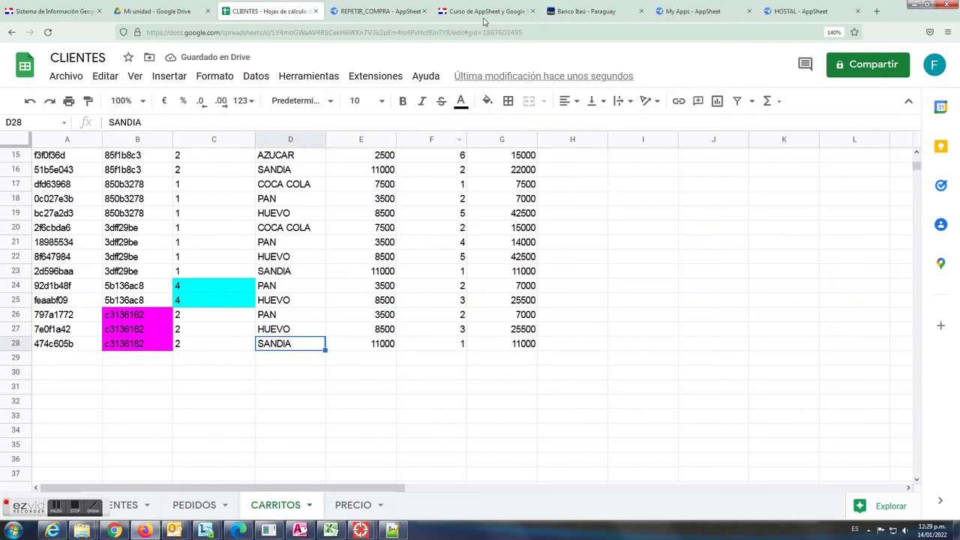
{"action": "left_click", "coordinate": [352, 12]}
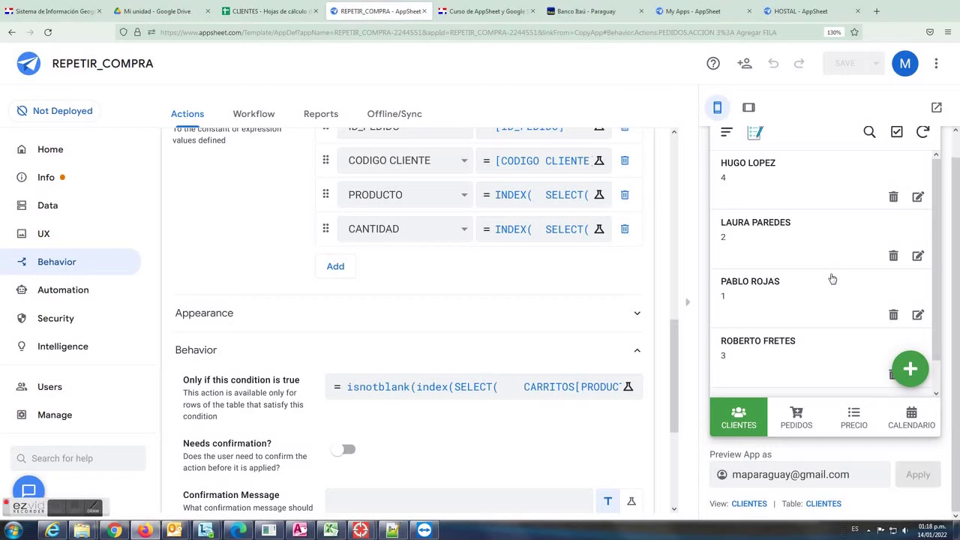
Create and save a new order for client 3 in the app preview.
{"action": "left_click", "coordinate": [803, 354]}
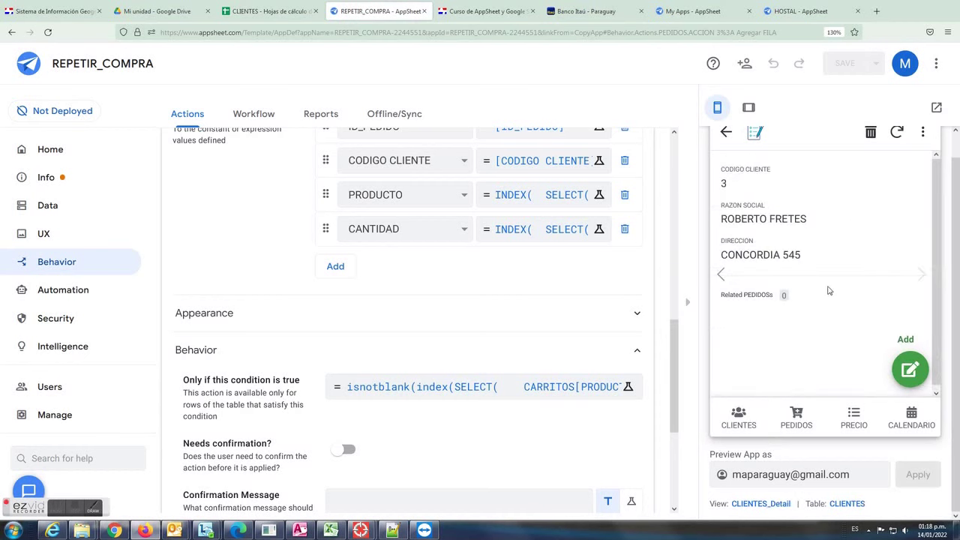
{"action": "left_click", "coordinate": [905, 338]}
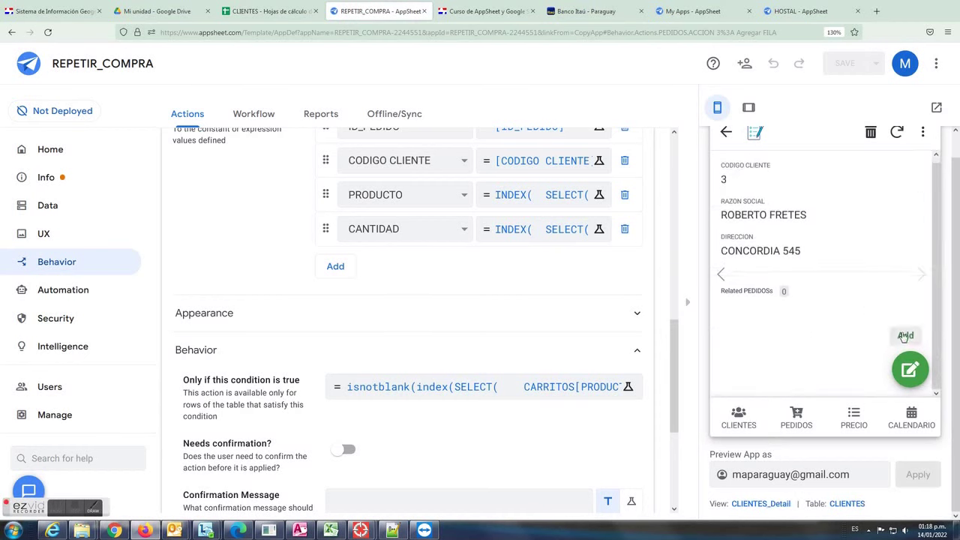
{"action": "left_click_drag", "start_coordinate": [830, 270], "coordinate": [714, 275]}
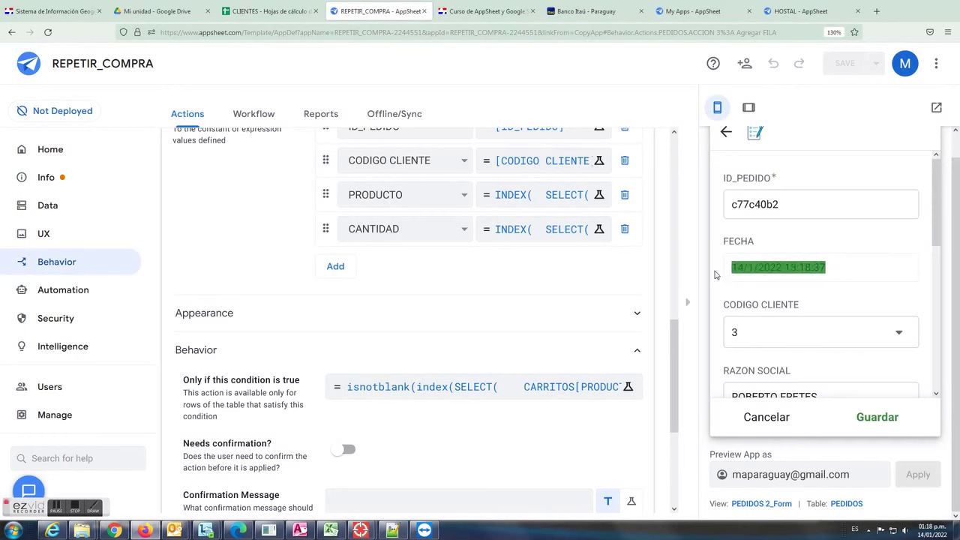
{"action": "scroll", "coordinate": [863, 337], "scroll_direction": "down", "scroll_amount": 5}
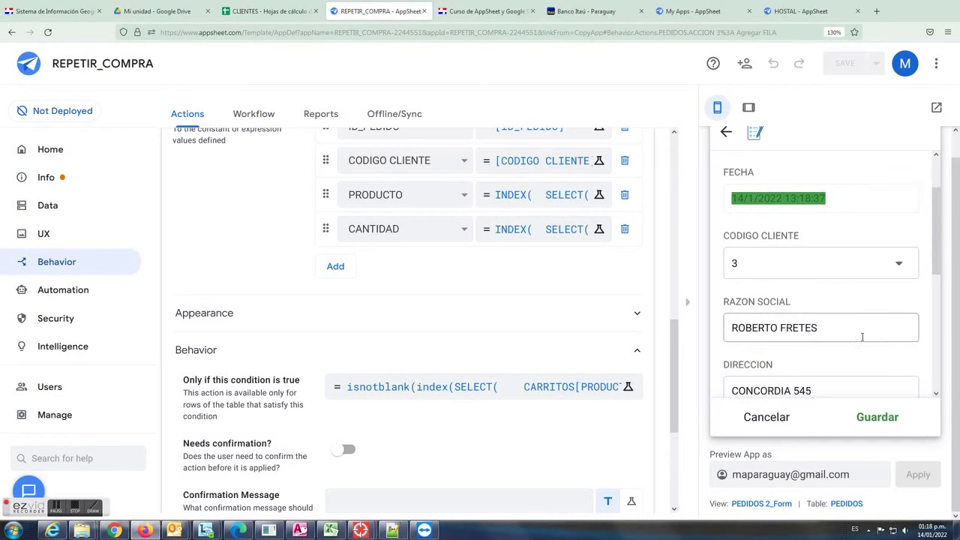
{"action": "left_click", "coordinate": [875, 416]}
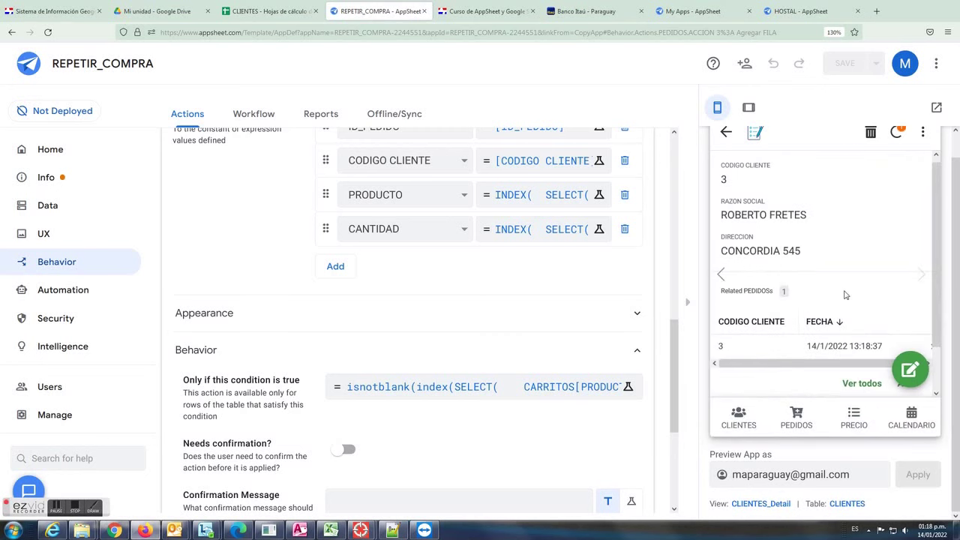
Open the new order and run REPETIR_COMPRA to copy the client's last purchase.
{"action": "scroll", "coordinate": [858, 283], "scroll_direction": "down", "scroll_amount": 1}
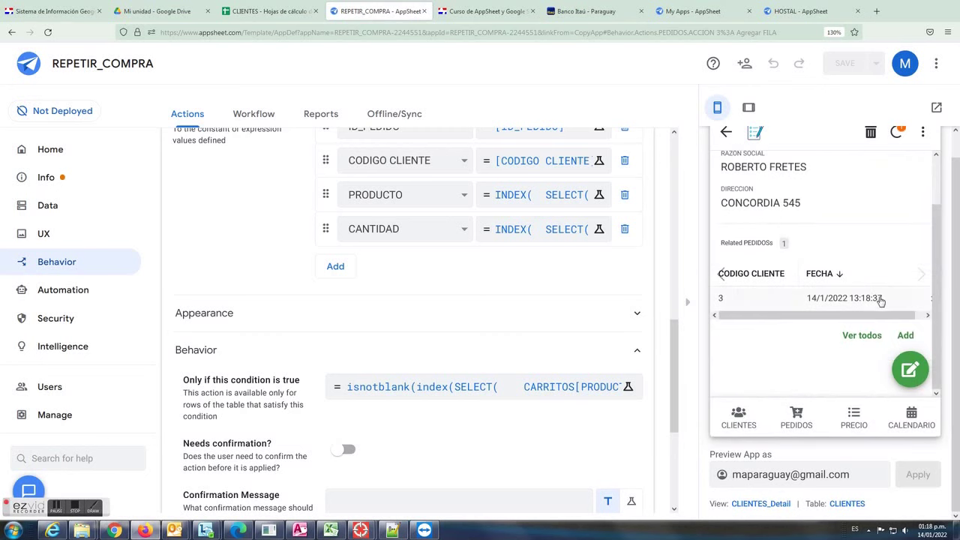
{"action": "left_click", "coordinate": [881, 301]}
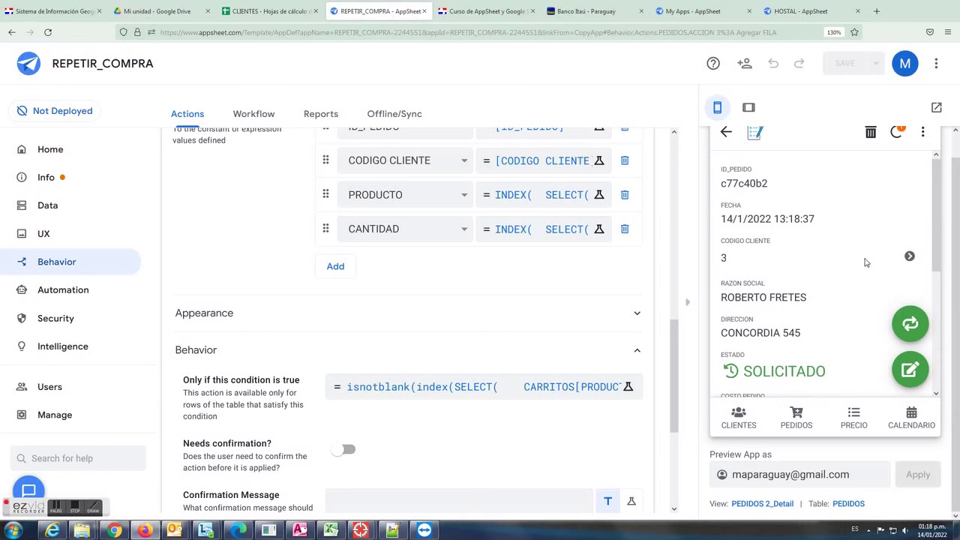
{"action": "scroll", "coordinate": [865, 262], "scroll_direction": "down", "scroll_amount": 1}
{"action": "scroll", "coordinate": [864, 261], "scroll_direction": "down", "scroll_amount": 2}
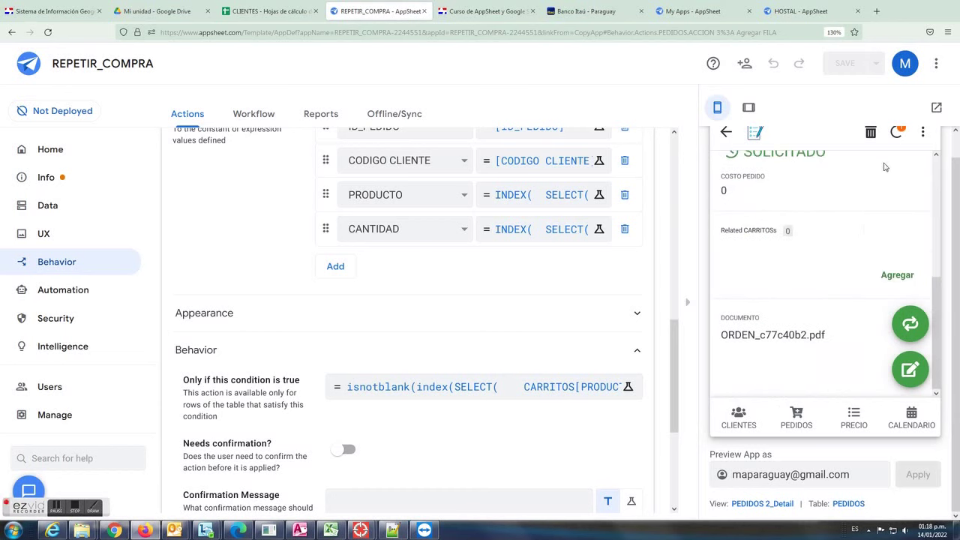
{"action": "left_click", "coordinate": [908, 323]}
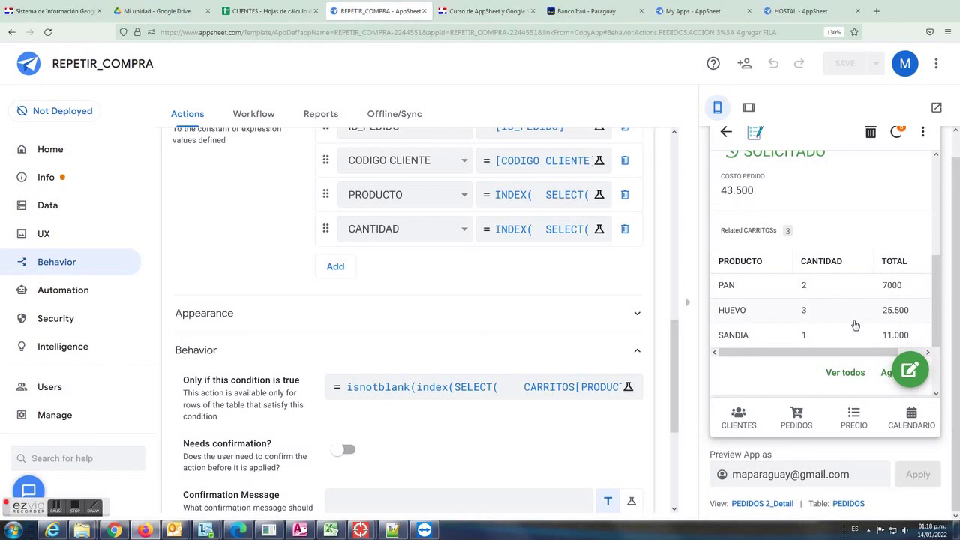
Verify order c77c40b2 and its new CARRITOS rows 29–31, then open CLIENTES in AppSheet.
{"action": "left_click", "coordinate": [300, 11]}
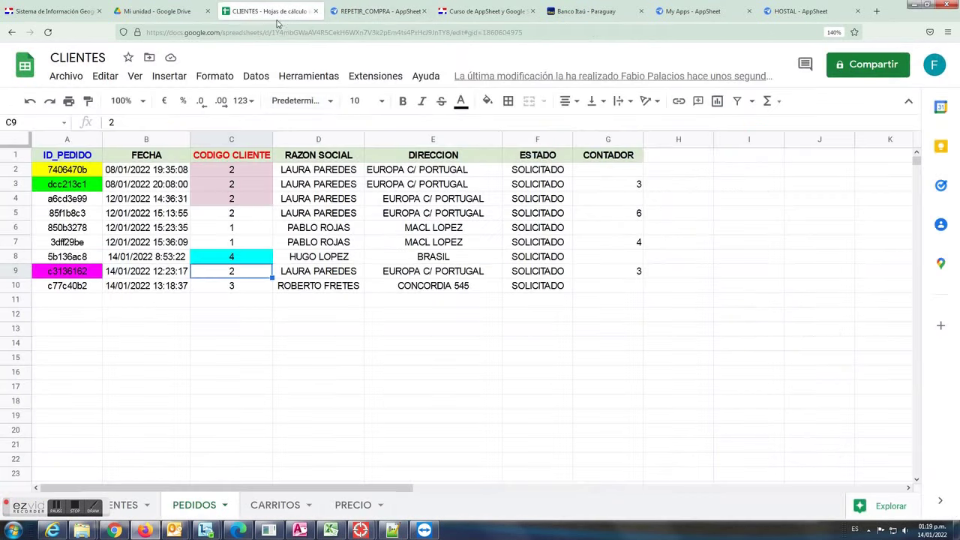
{"action": "left_click", "coordinate": [269, 510]}
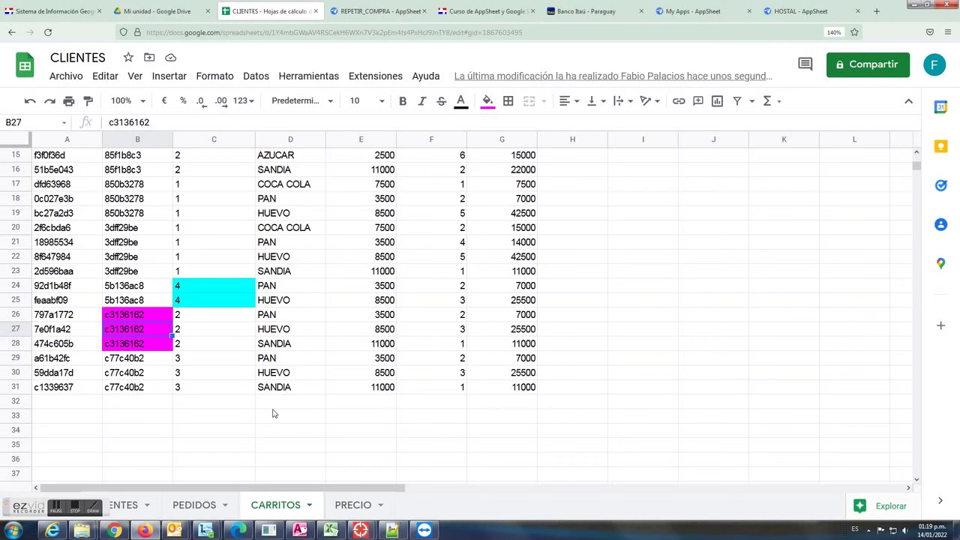
{"action": "left_click", "coordinate": [189, 507]}
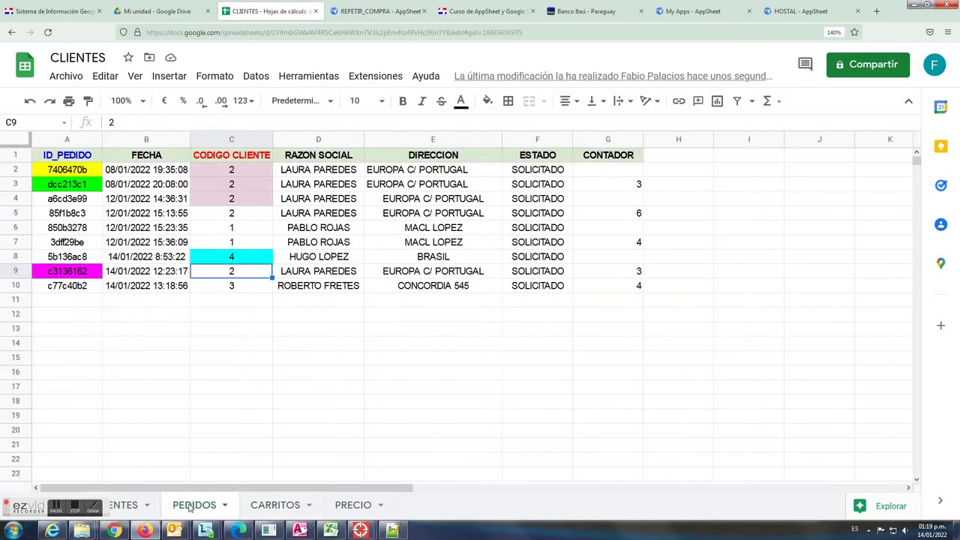
{"action": "left_click", "coordinate": [54, 288]}
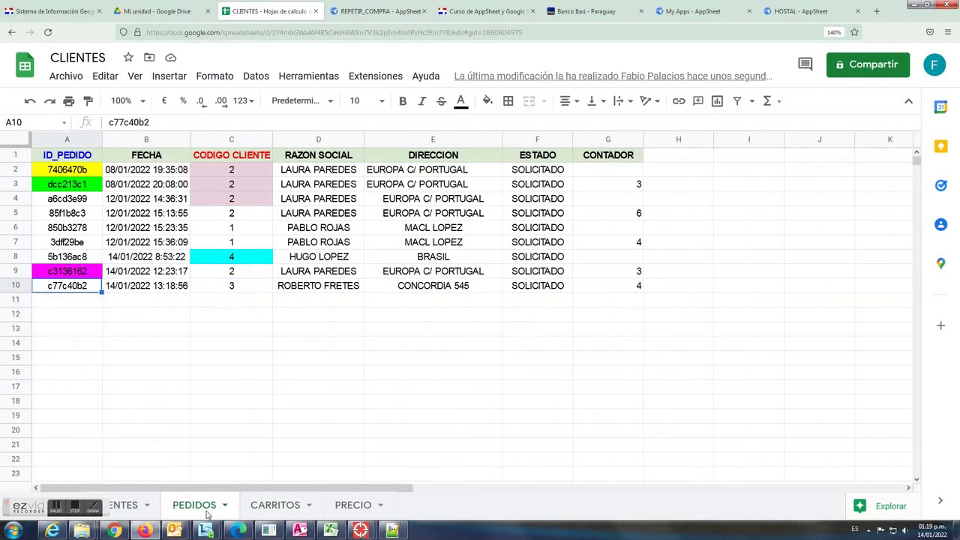
{"action": "left_click", "coordinate": [375, 11]}
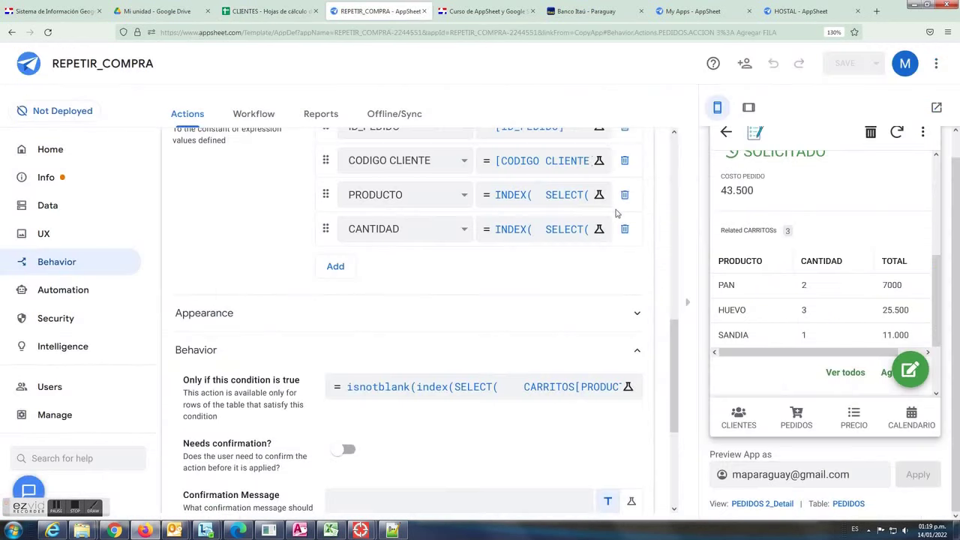
{"action": "left_click", "coordinate": [739, 424]}
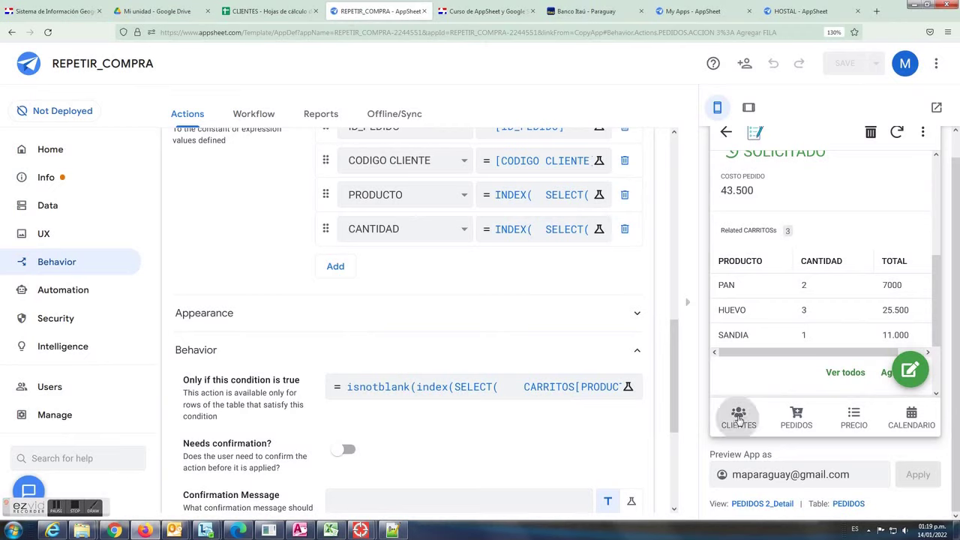